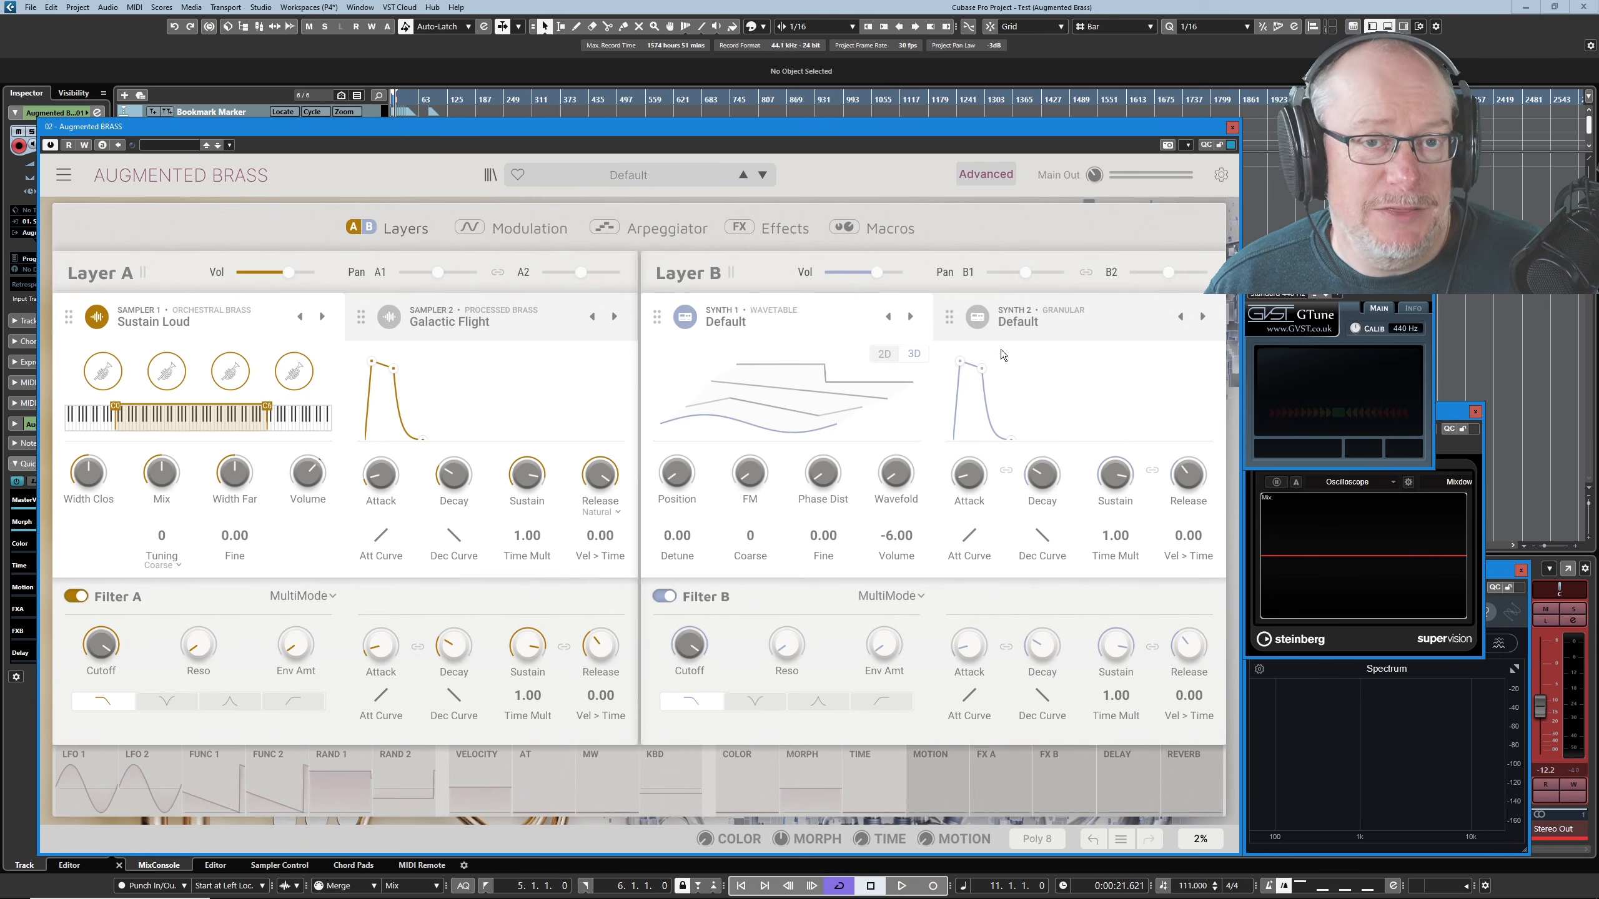
# - Load the Louder Default preset from the Custom category
pyautogui.click(635, 177)
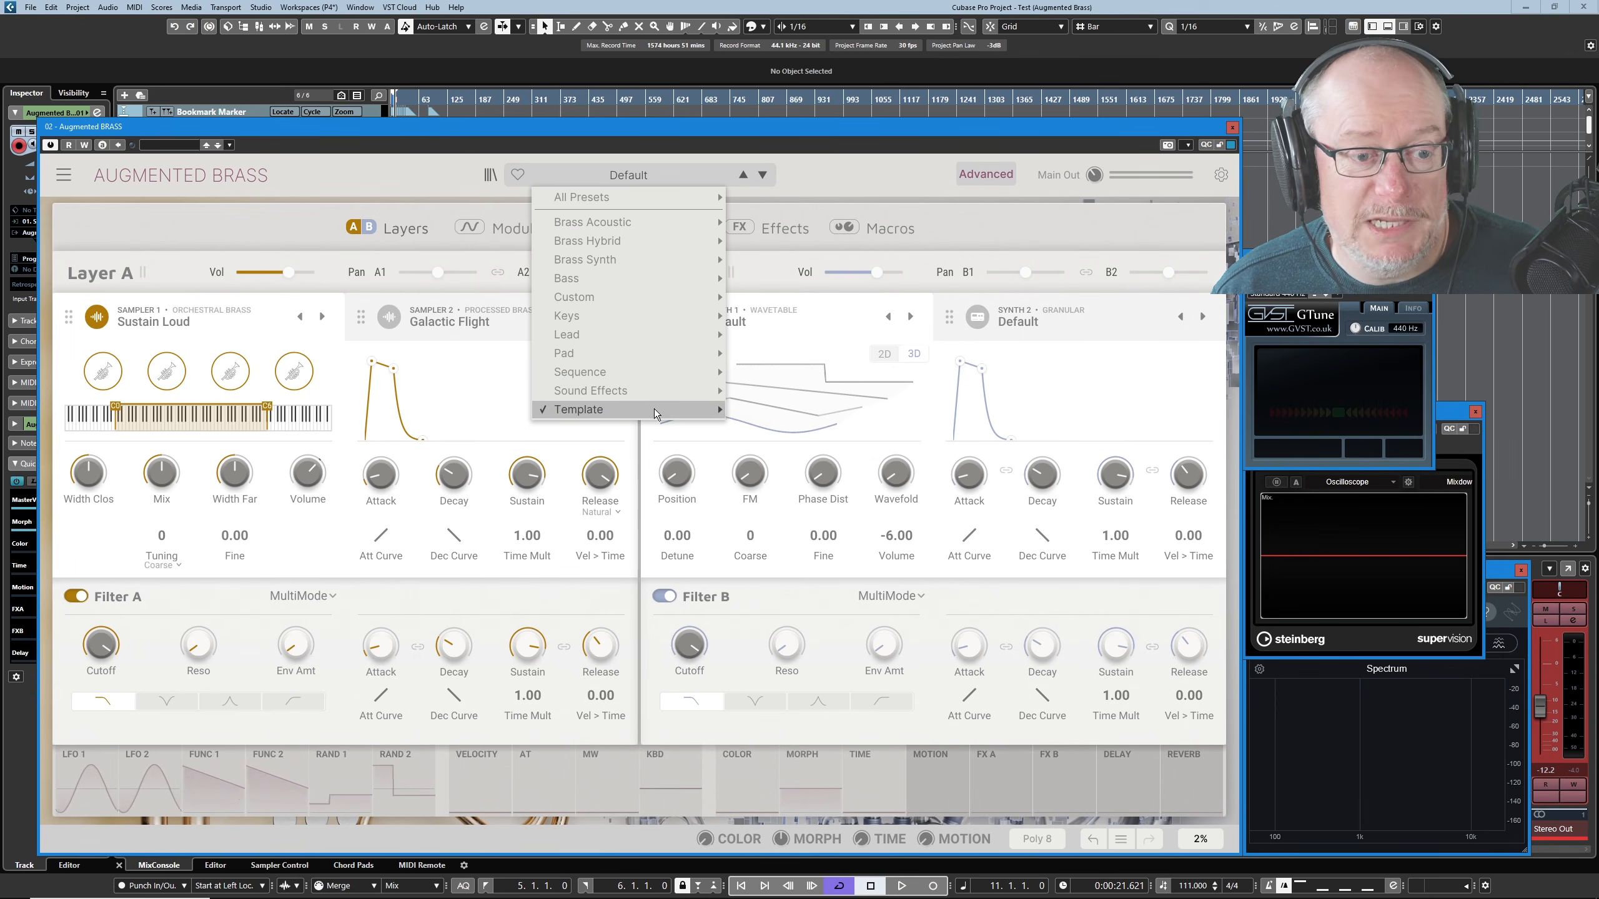
pyautogui.moveTo(657, 418)
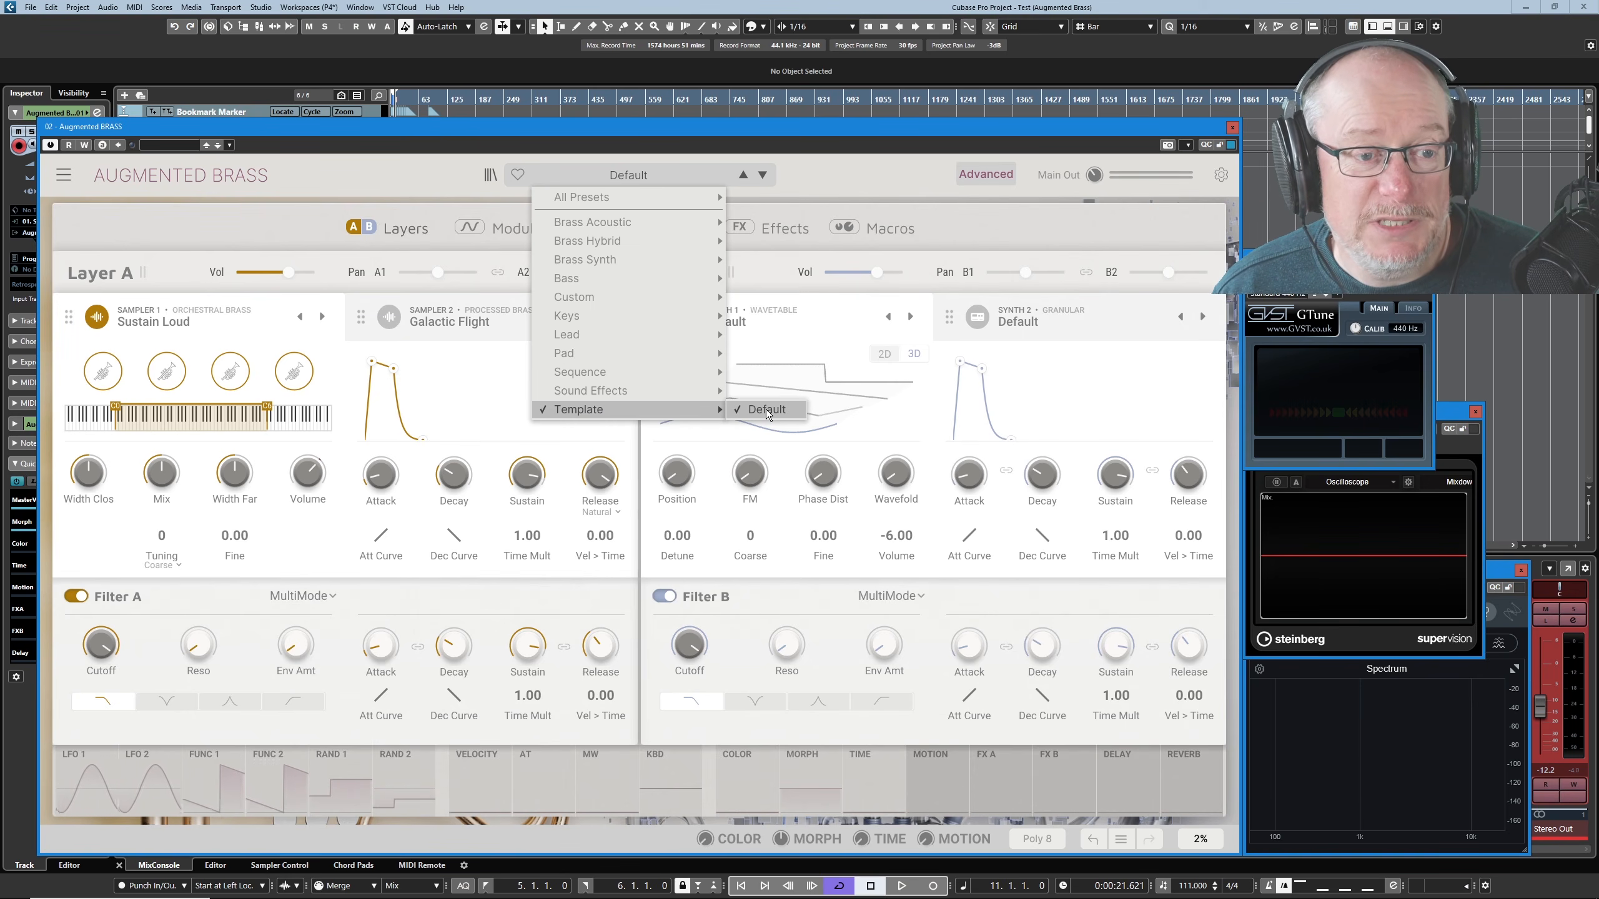
pyautogui.moveTo(711, 294)
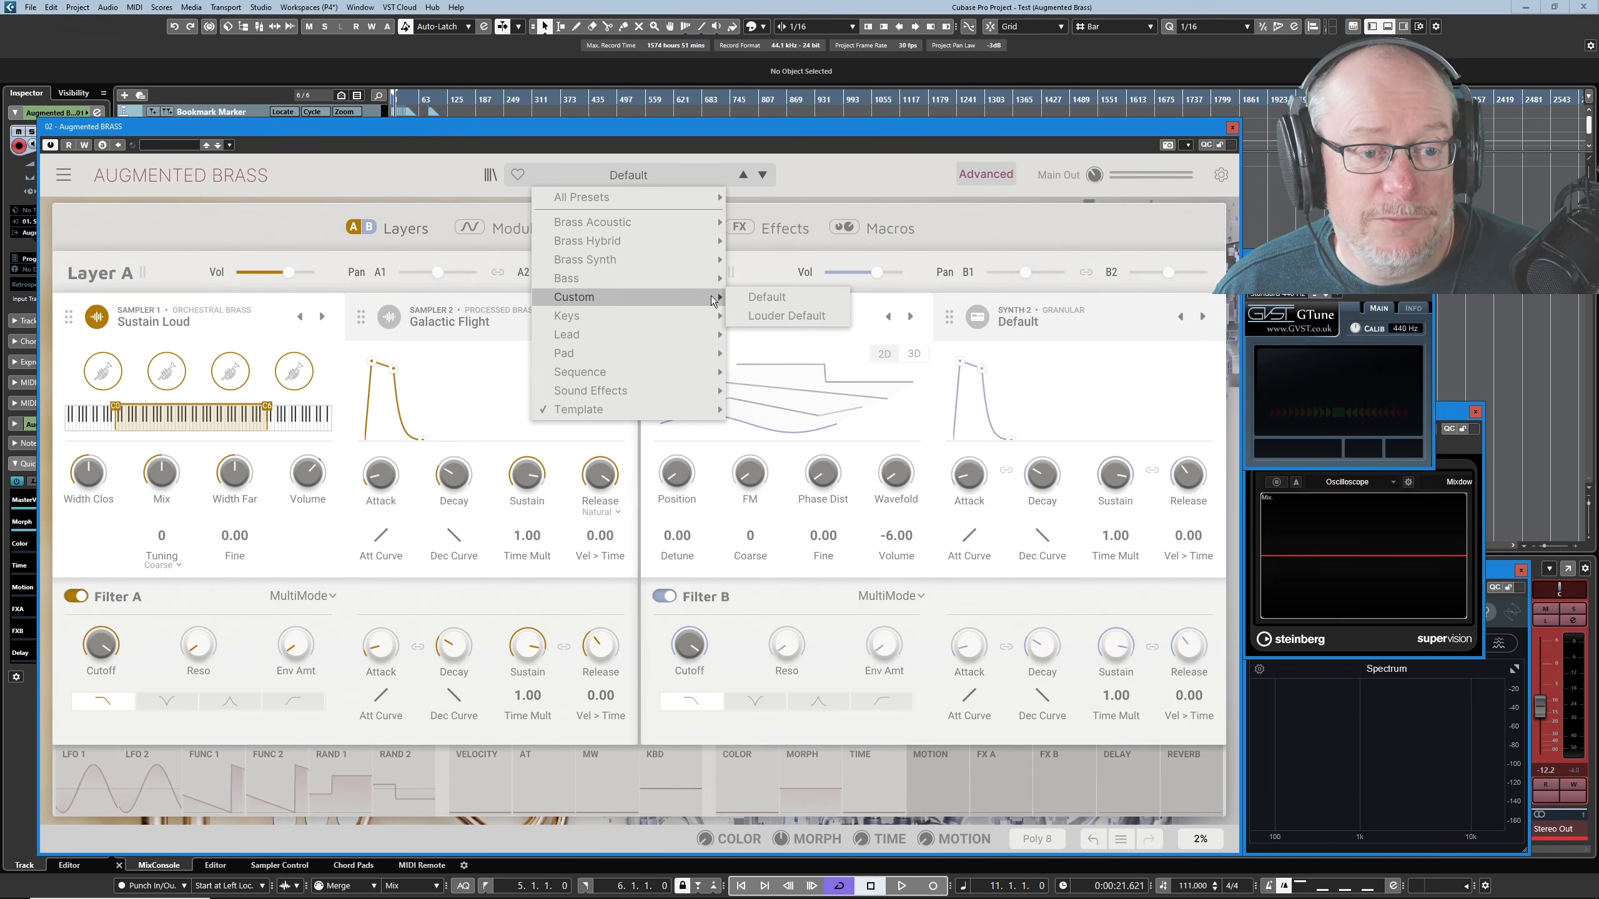
pyautogui.click(768, 317)
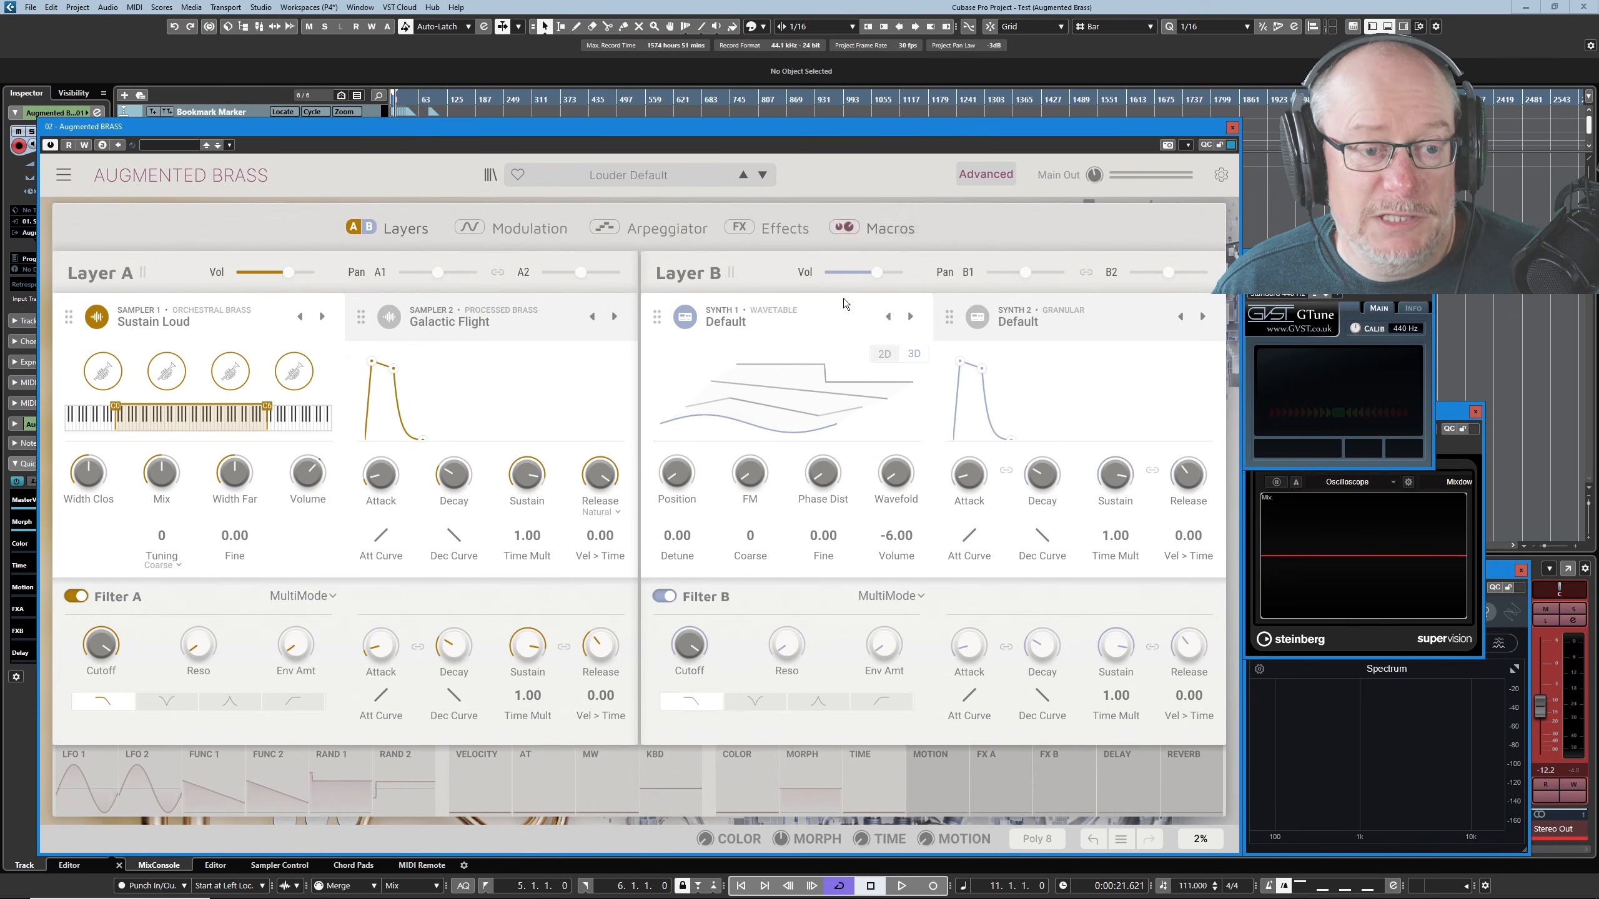
# - Deactivate the Synth 1 engine in Layer B and check the Morph macro's volume assignments
pyautogui.click(686, 318)
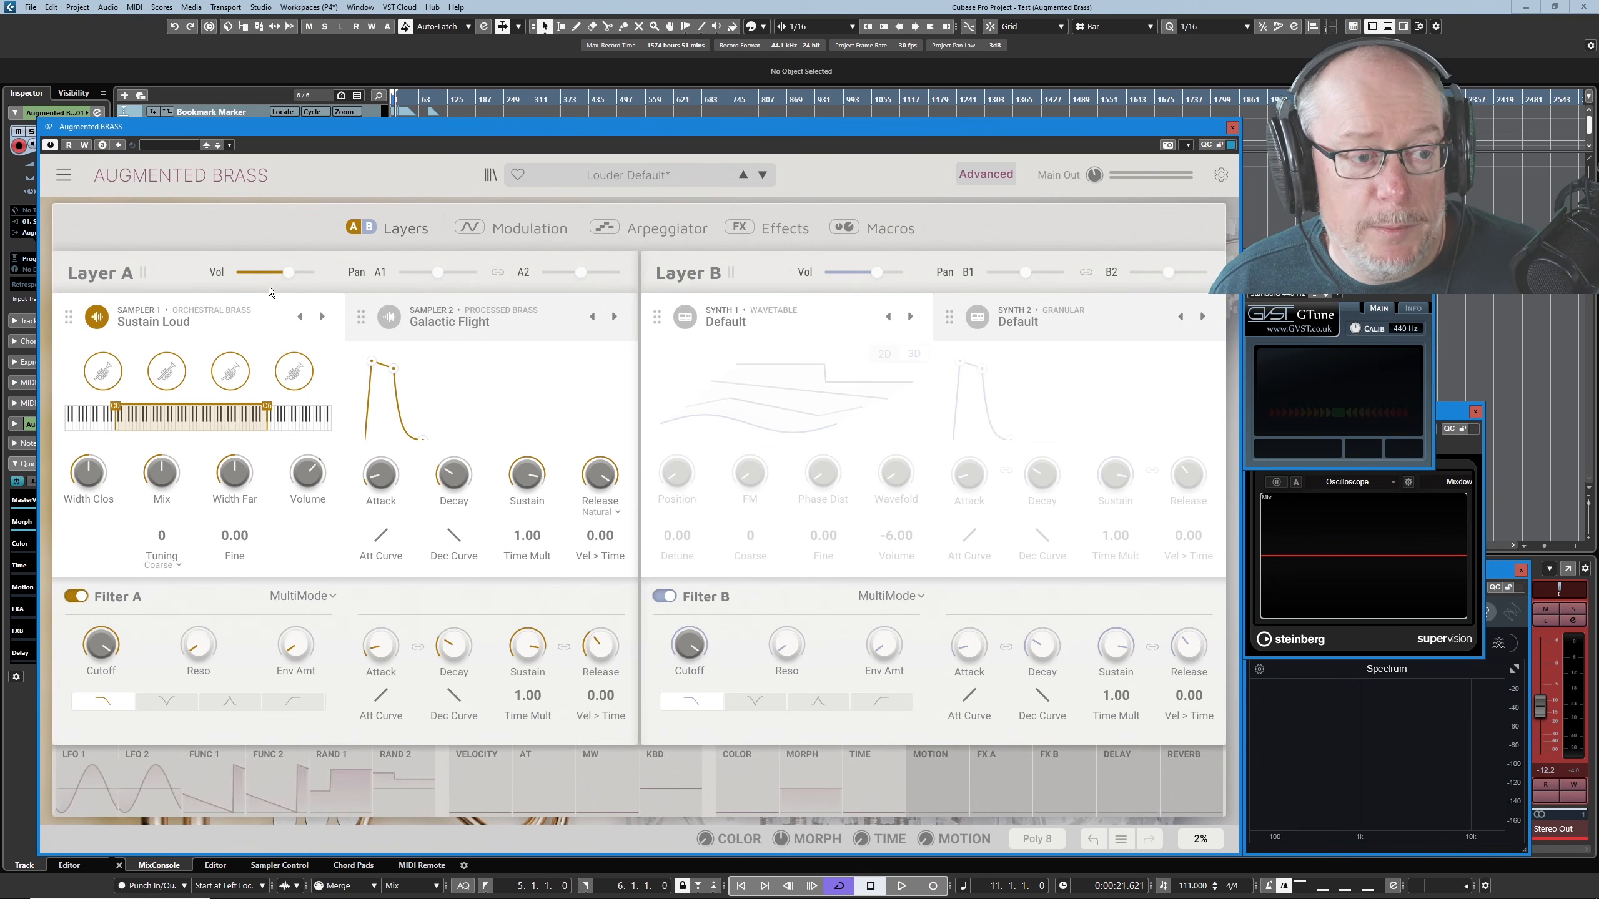
pyautogui.click(911, 232)
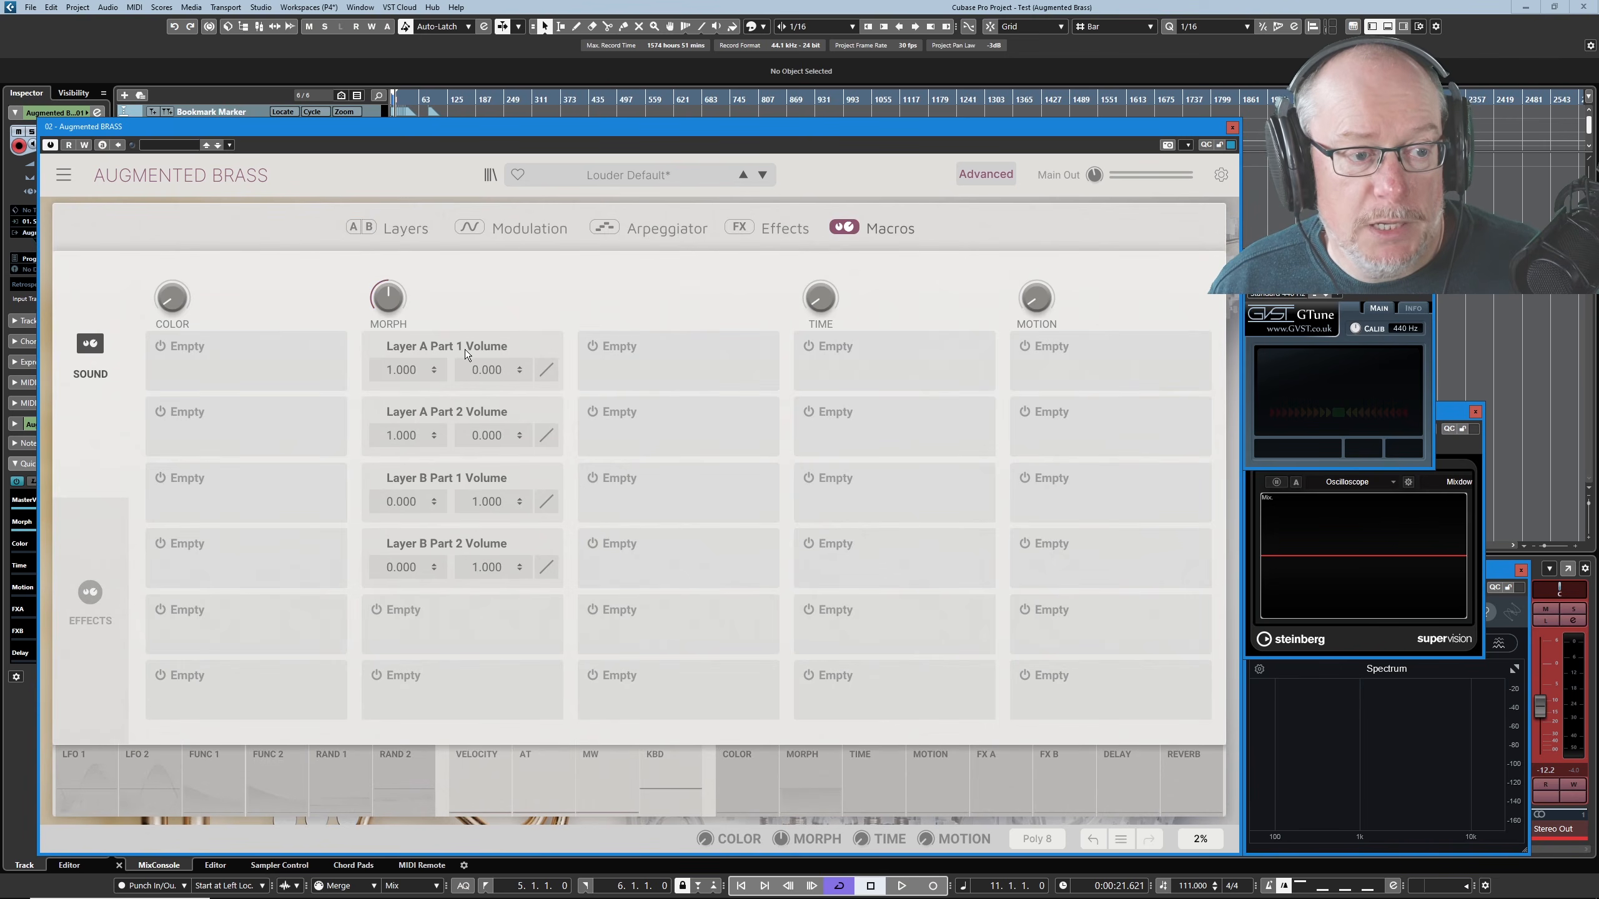
pyautogui.click(411, 236)
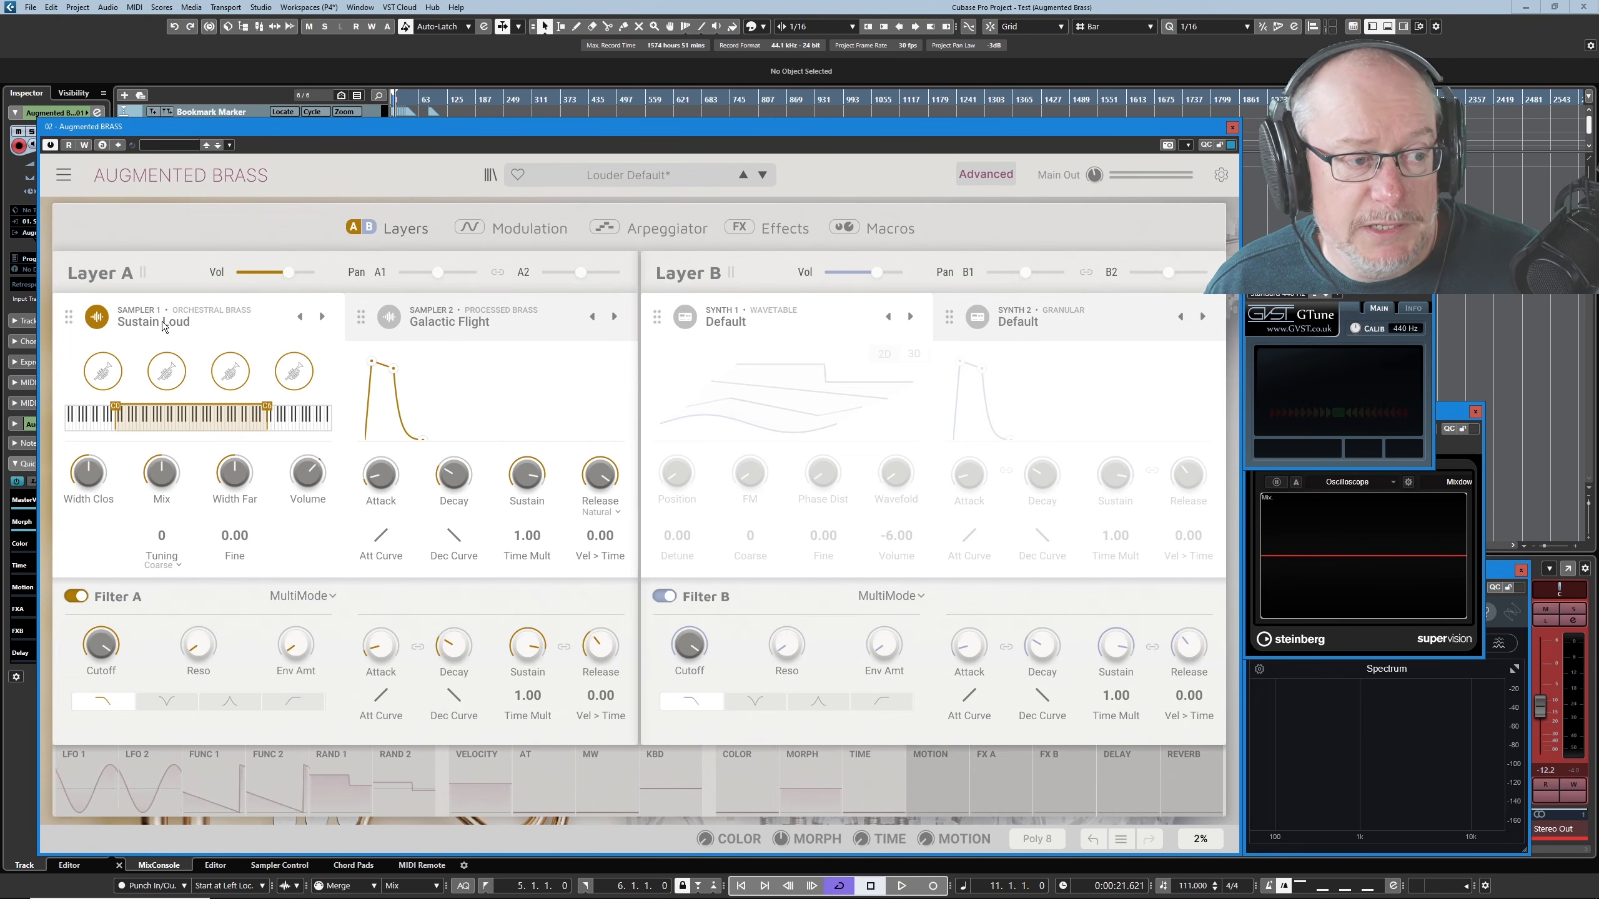
# - Load the FM Electrics sample from Additional Samples into Sampler 1
pyautogui.click(117, 325)
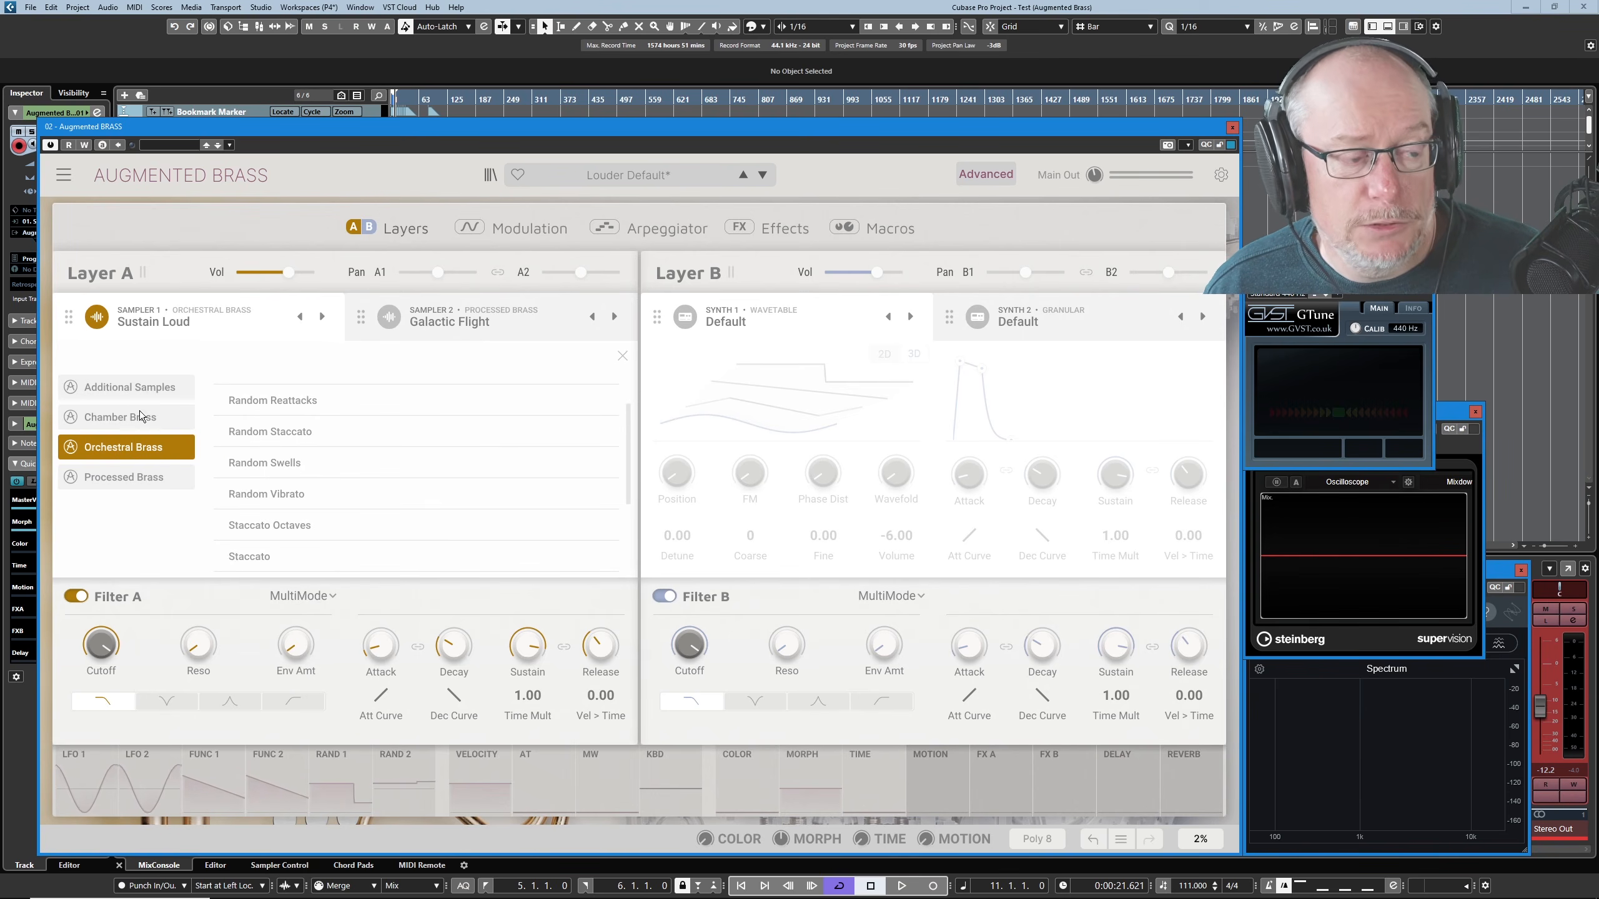
pyautogui.click(156, 387)
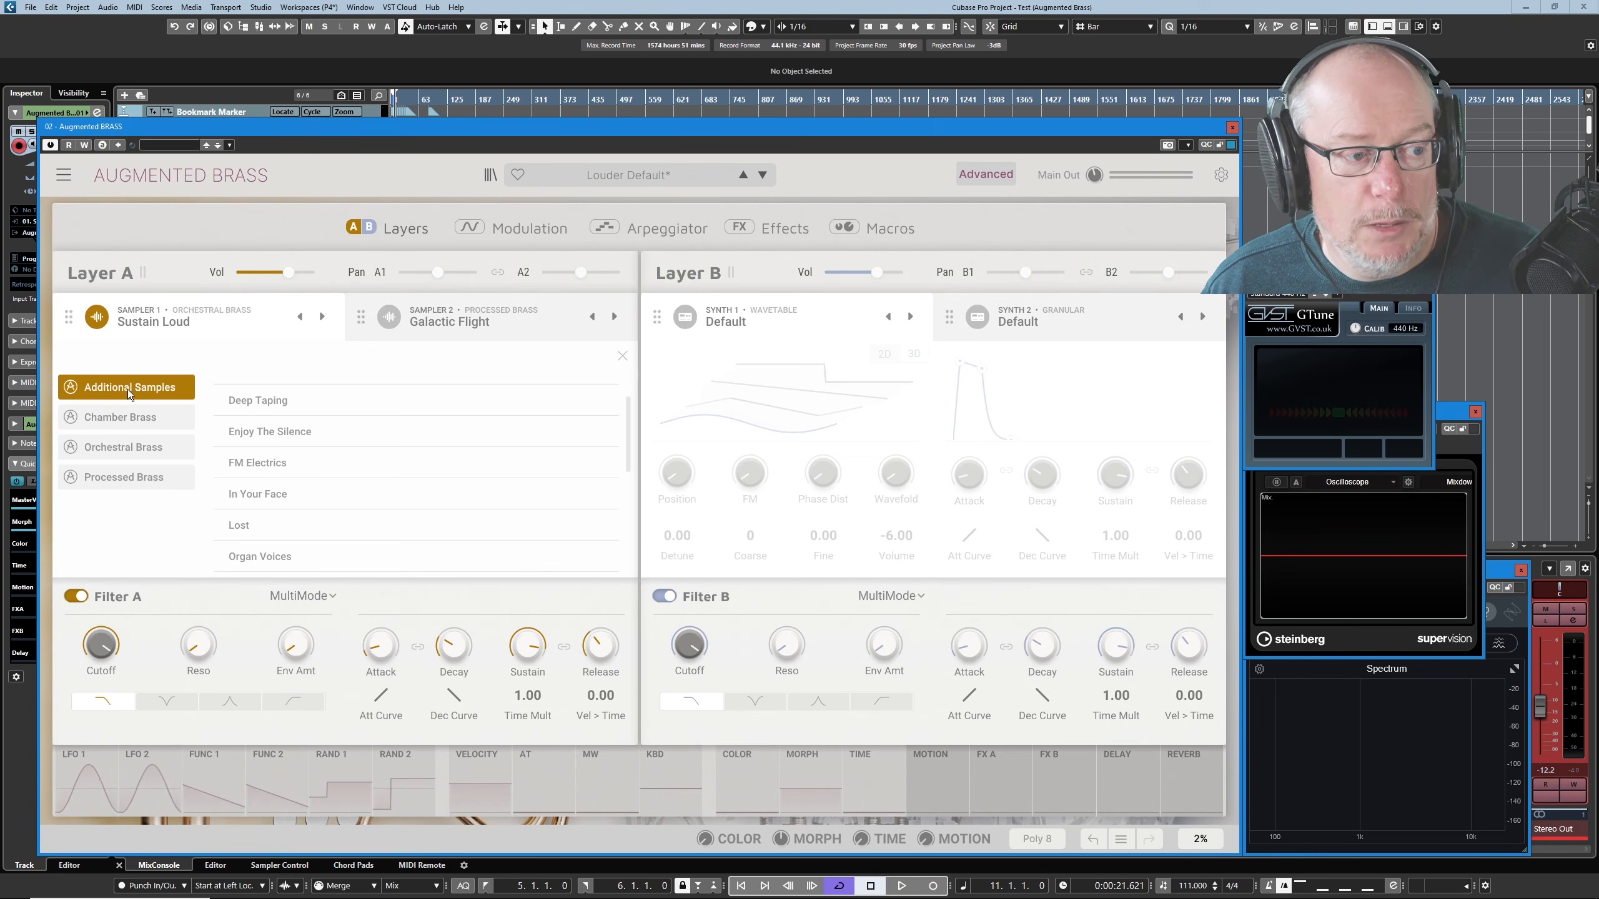
pyautogui.click(269, 466)
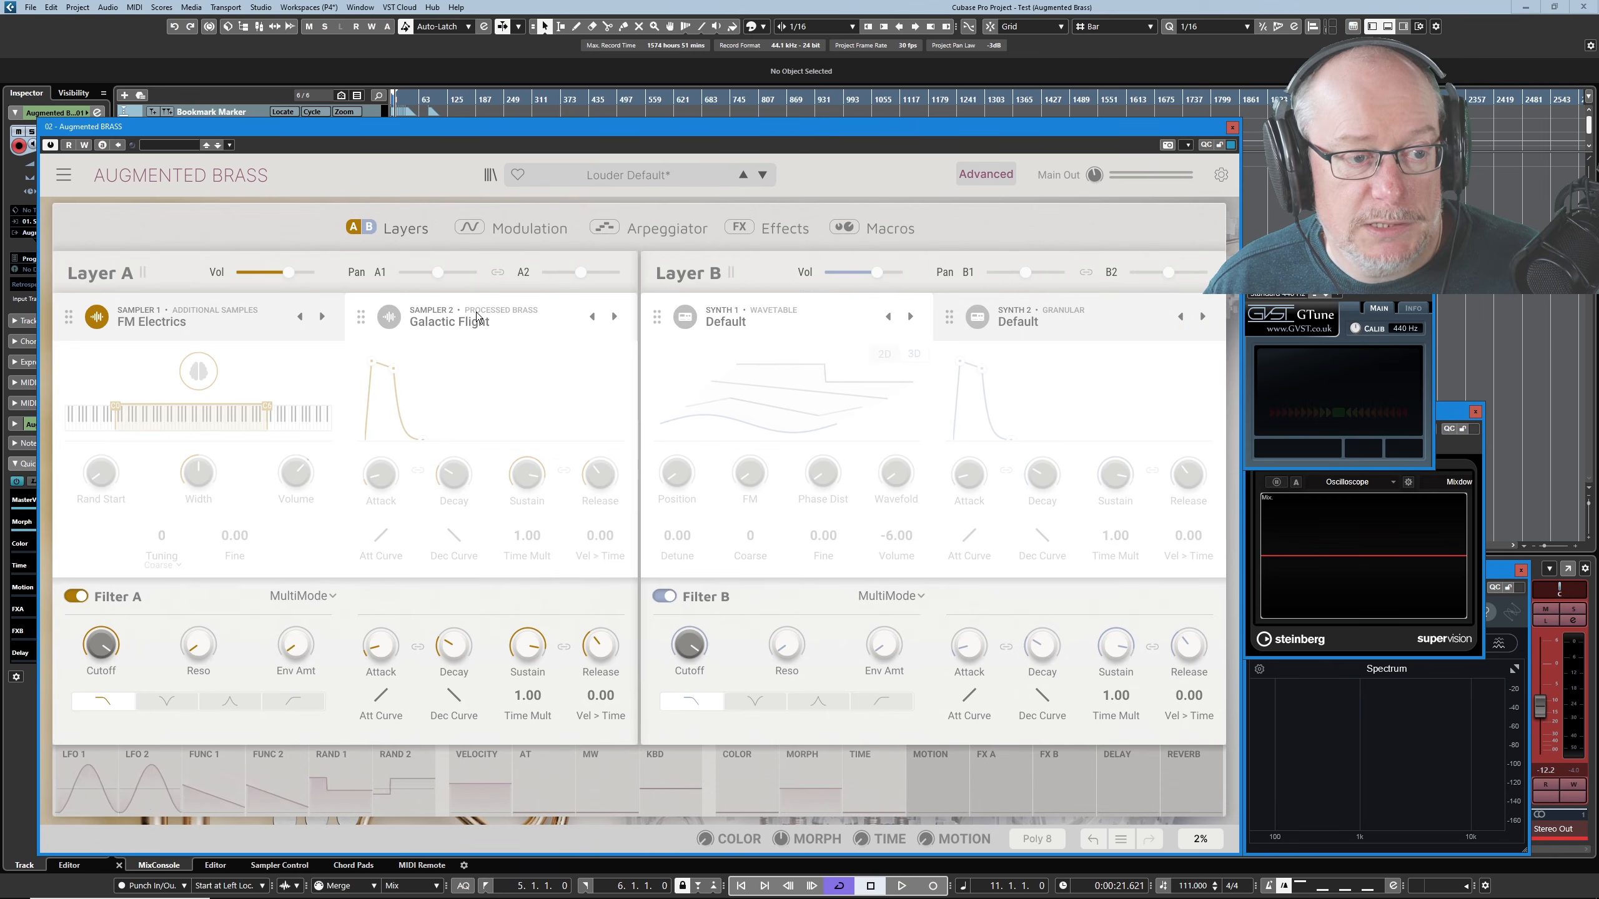
# - Compare the Sampler 2 controls with those of Sampler 1 and review Sampler 1's sample categories
pyautogui.click(442, 312)
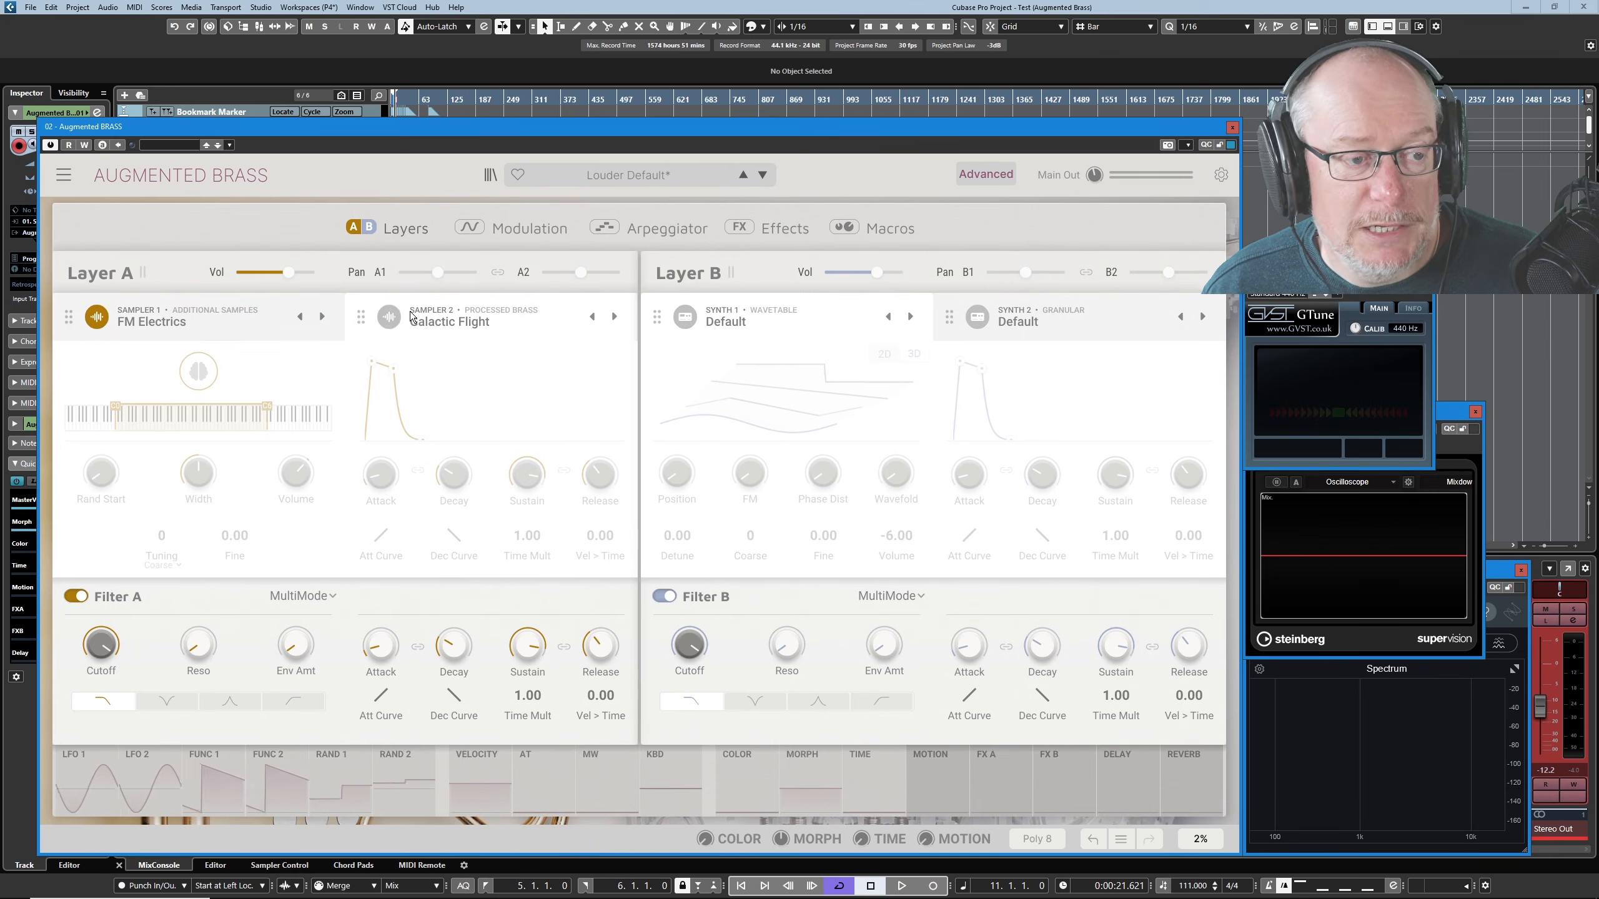
pyautogui.moveTo(297, 471)
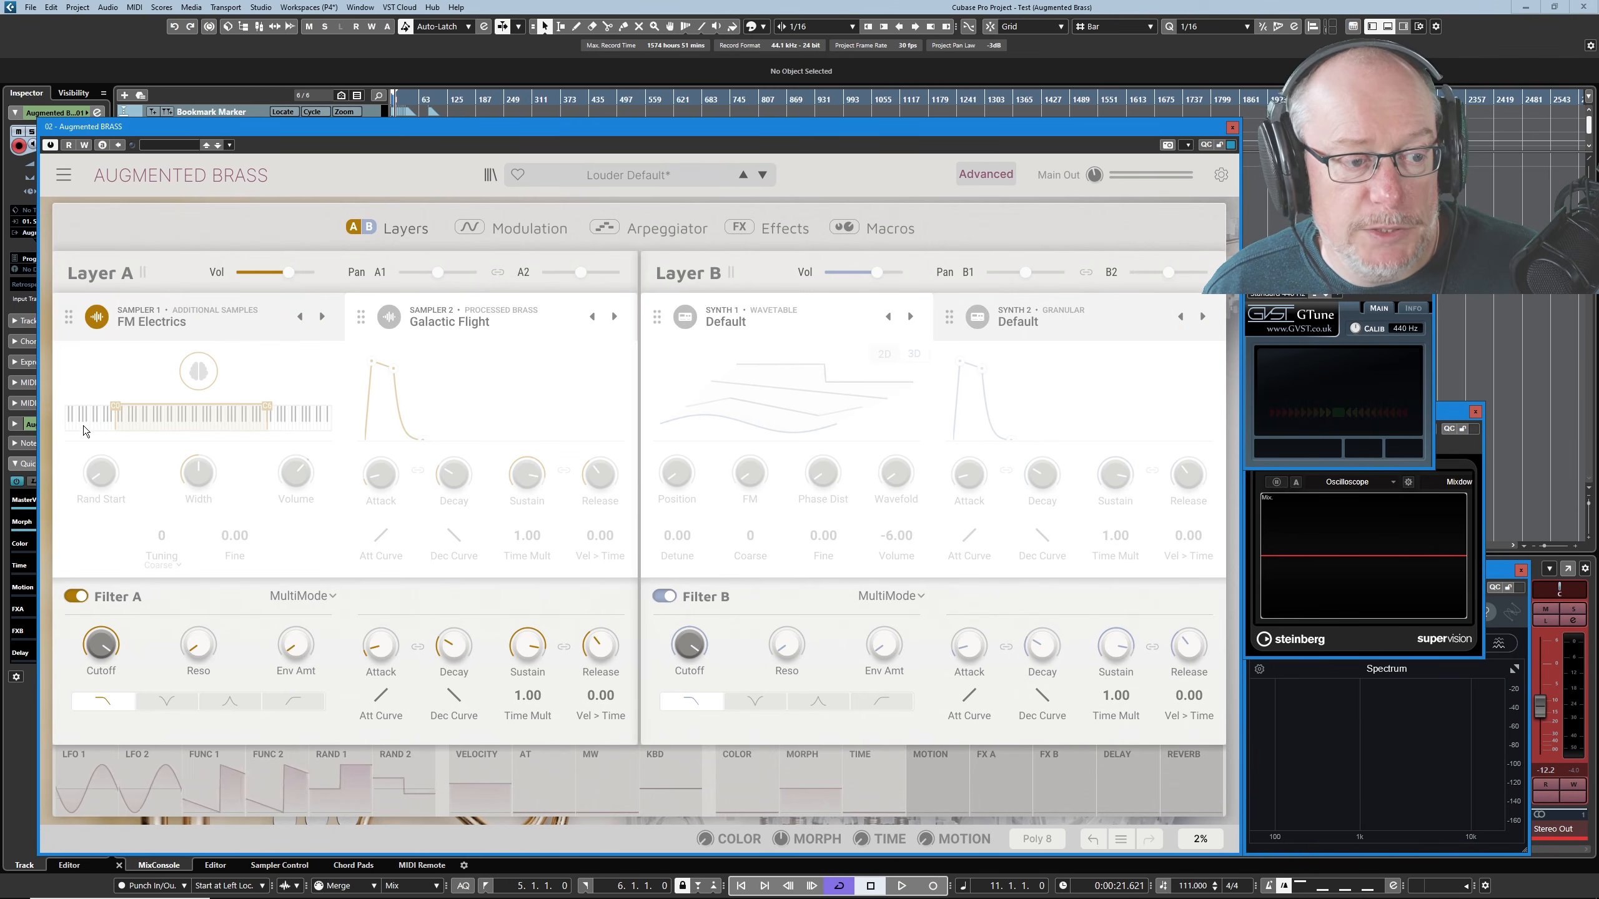
pyautogui.click(185, 306)
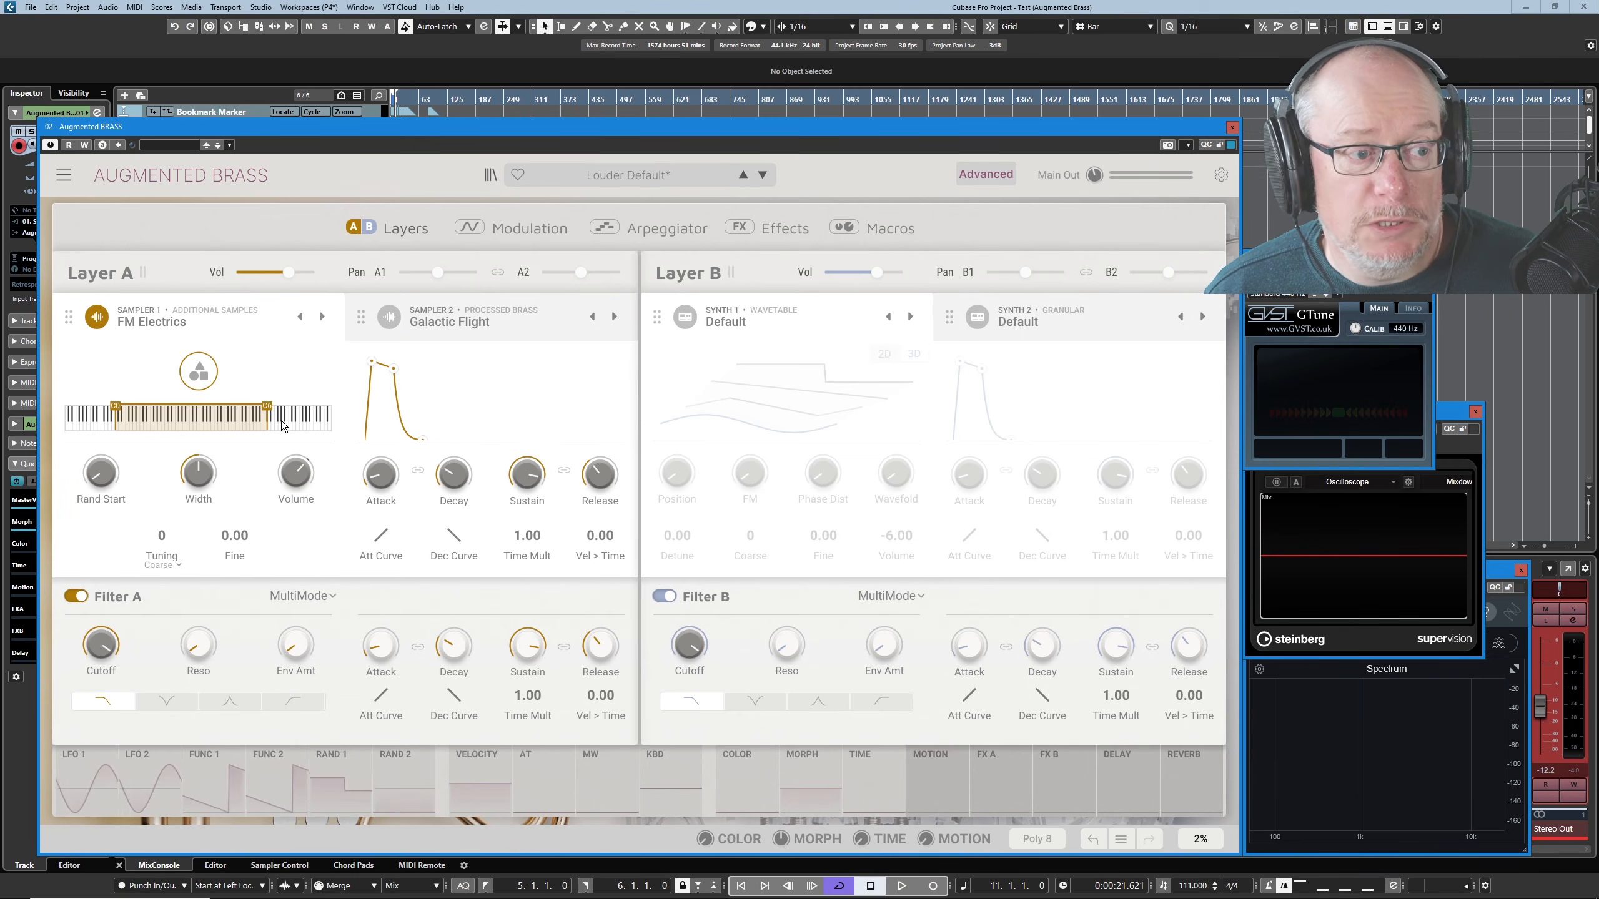
pyautogui.click(186, 322)
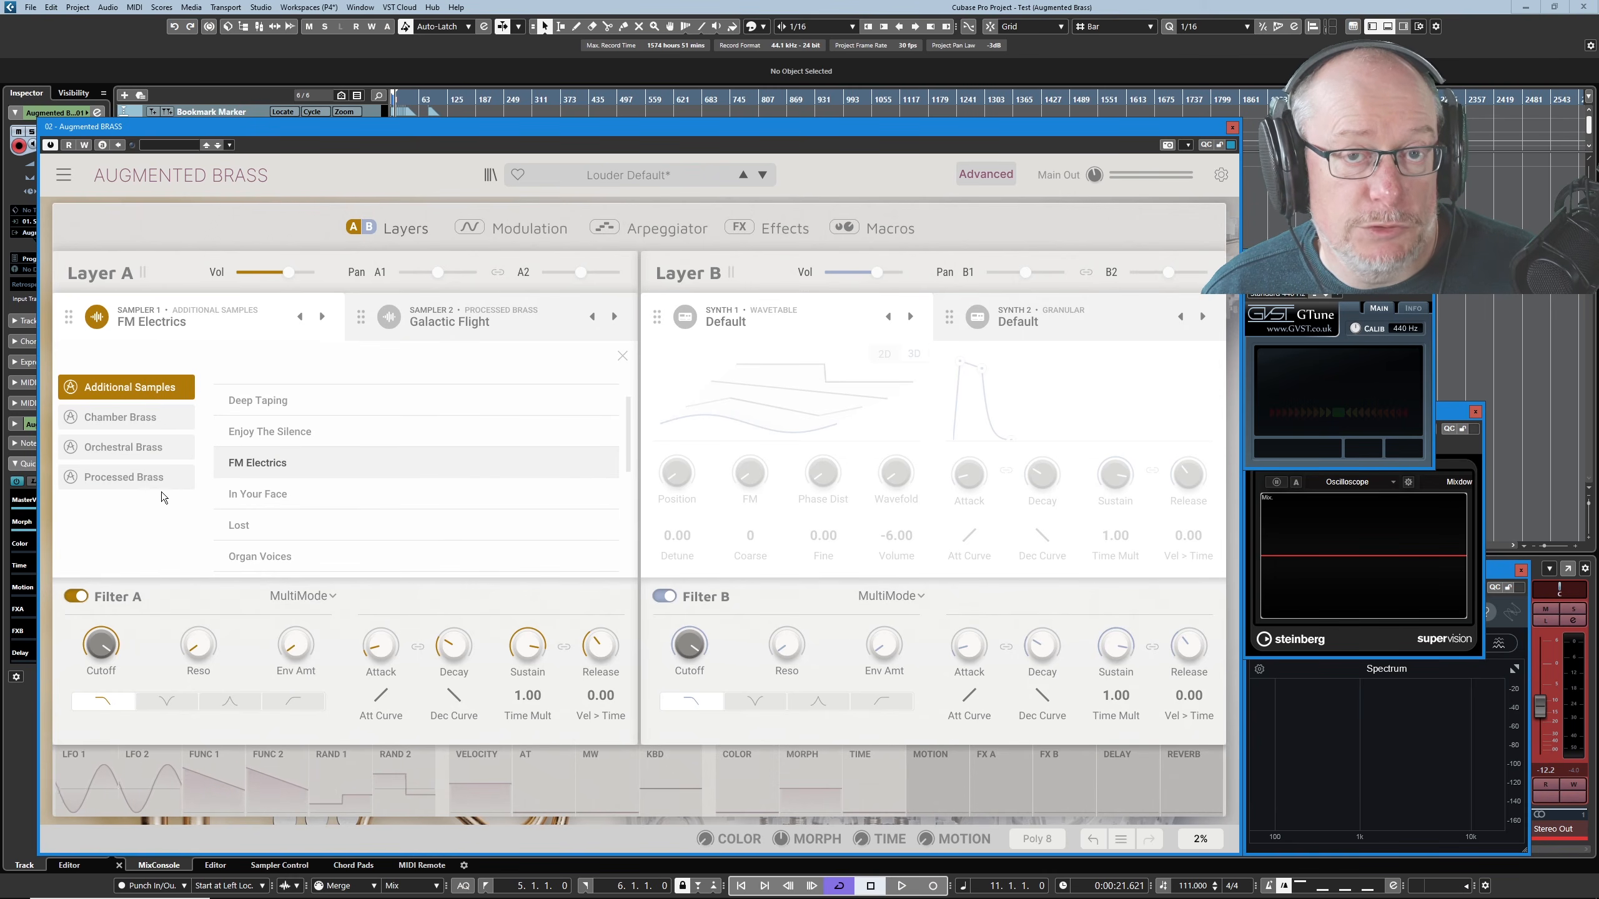
pyautogui.click(170, 324)
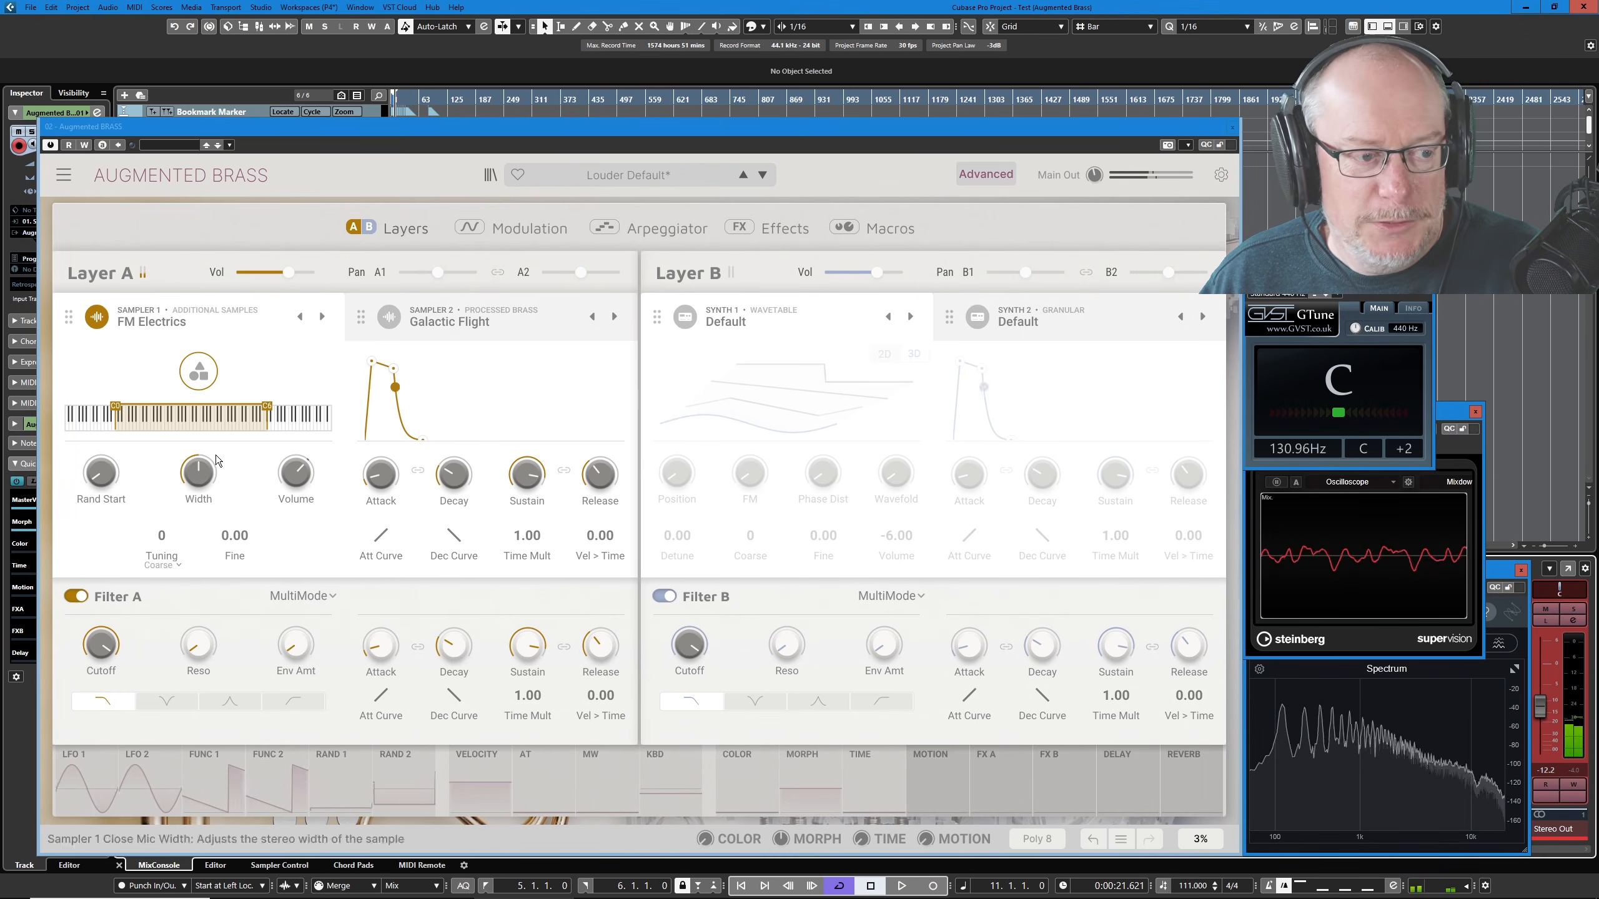
# - Try a coarse tuning of 1 on Sampler 1 and check which tuning modes are offered
pyautogui.moveTo(220, 473)
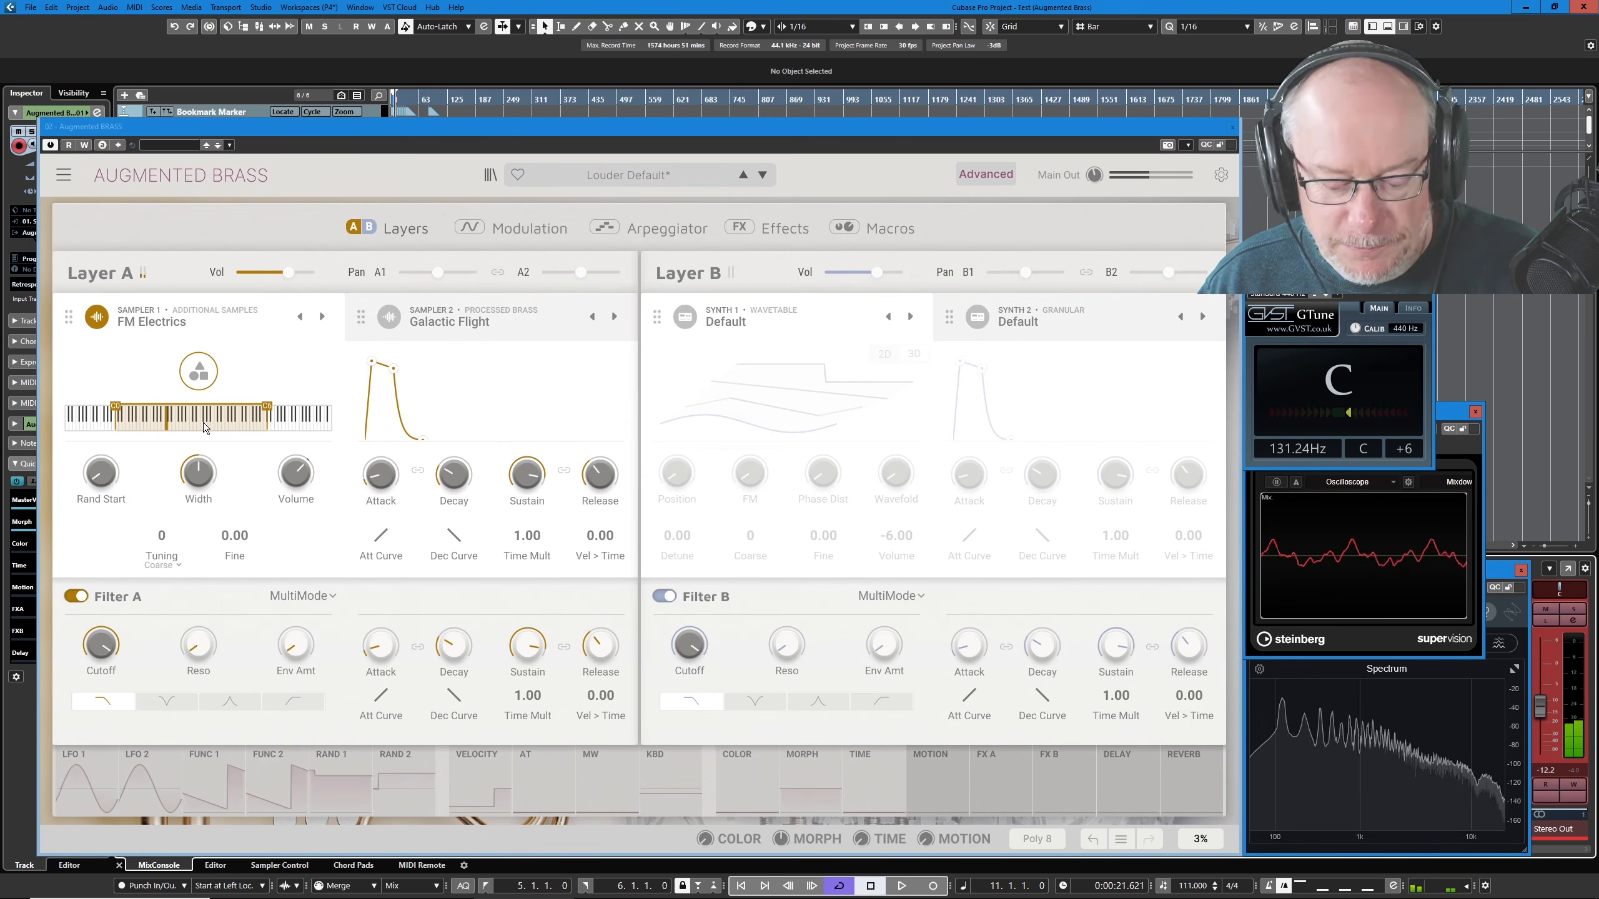
pyautogui.click(165, 534)
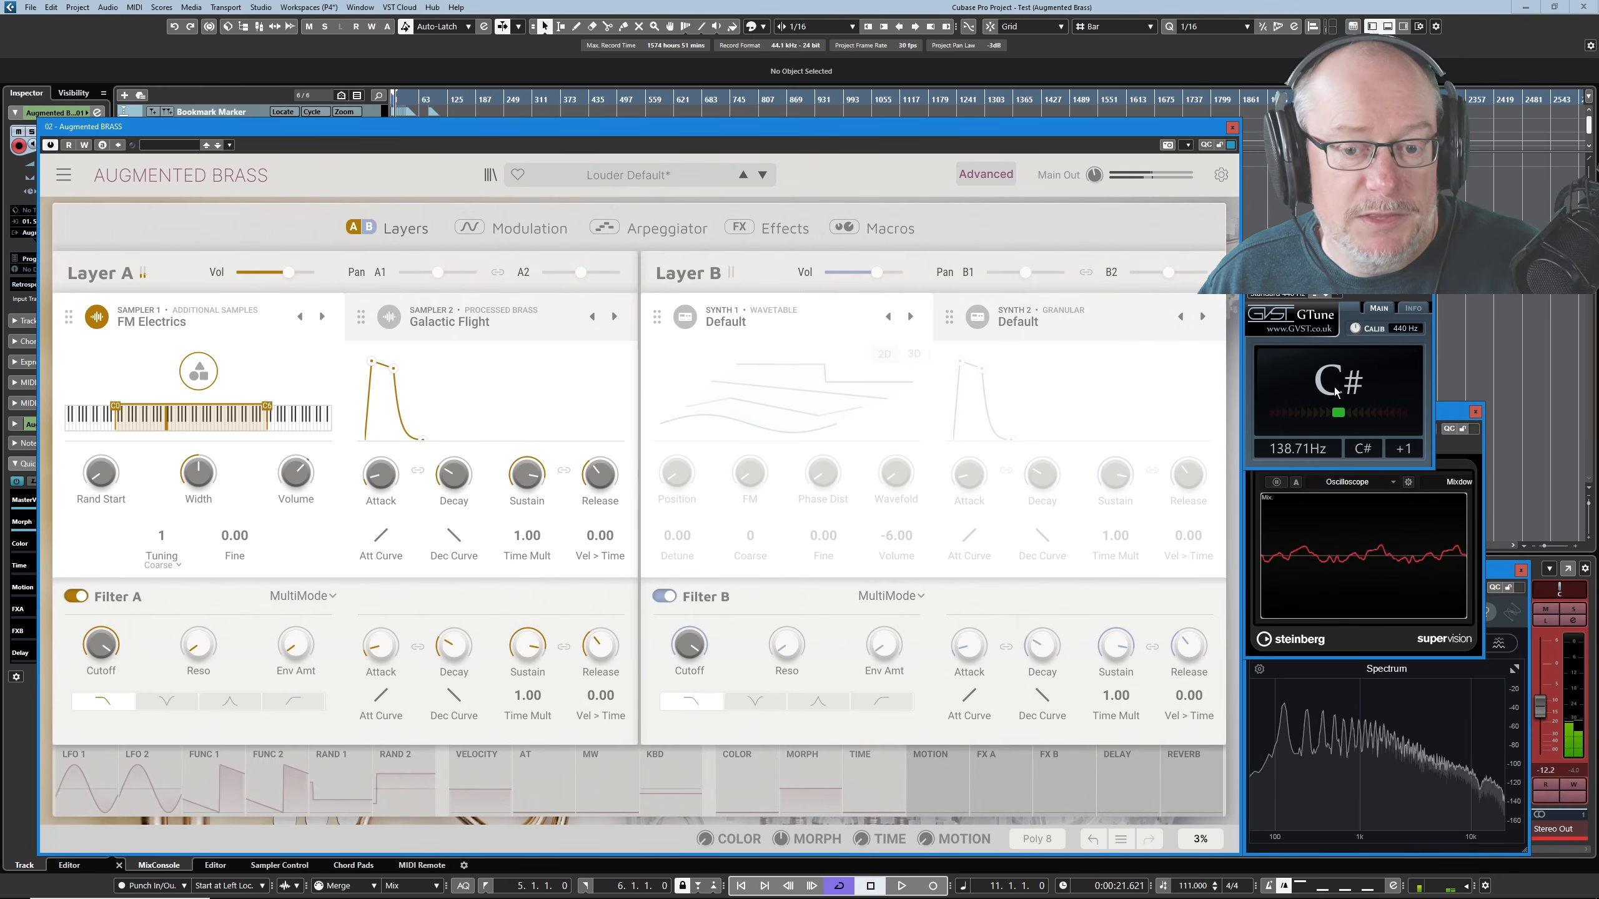
pyautogui.click(165, 565)
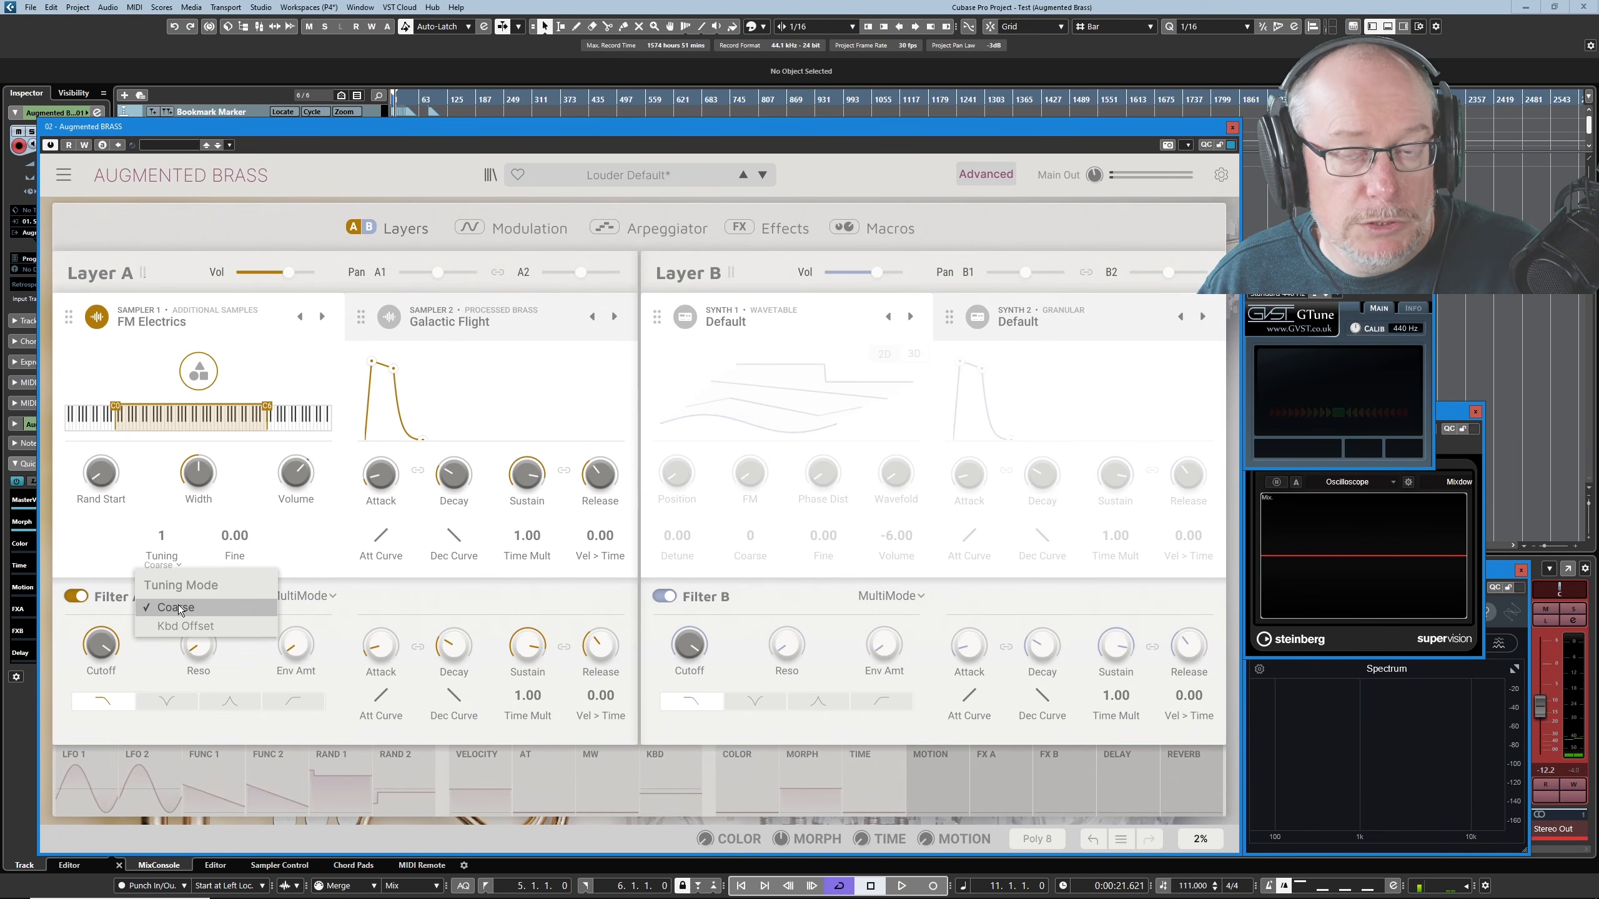
pyautogui.click(181, 559)
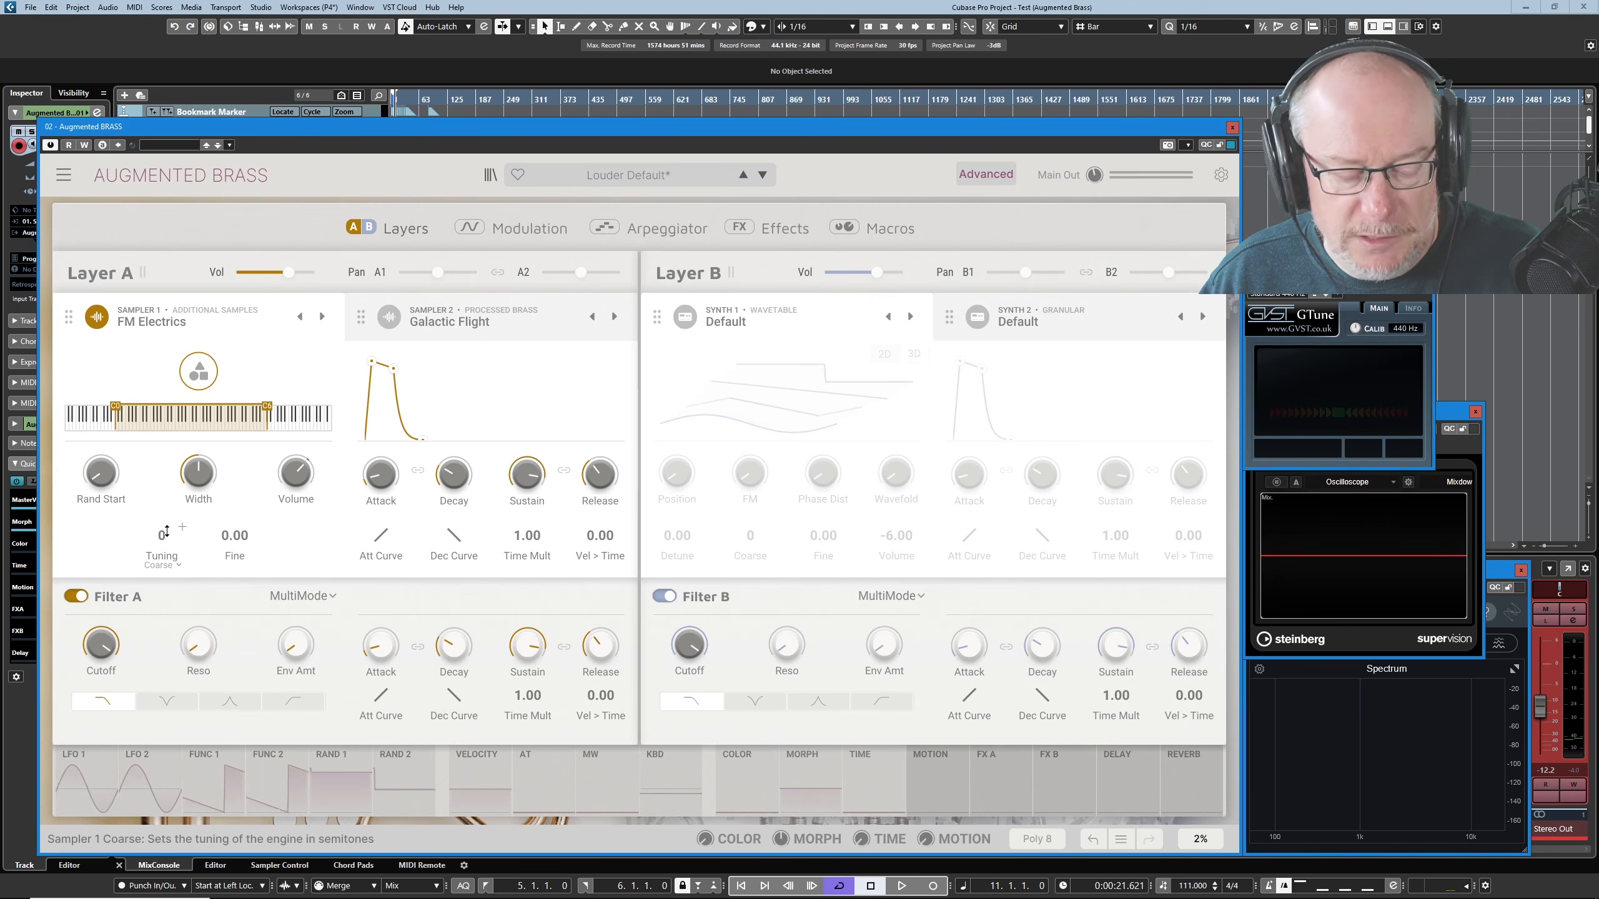
# - Switch Sampler 1's tuning mode to Kbd Offset and set the offset to 5
pyautogui.click(173, 565)
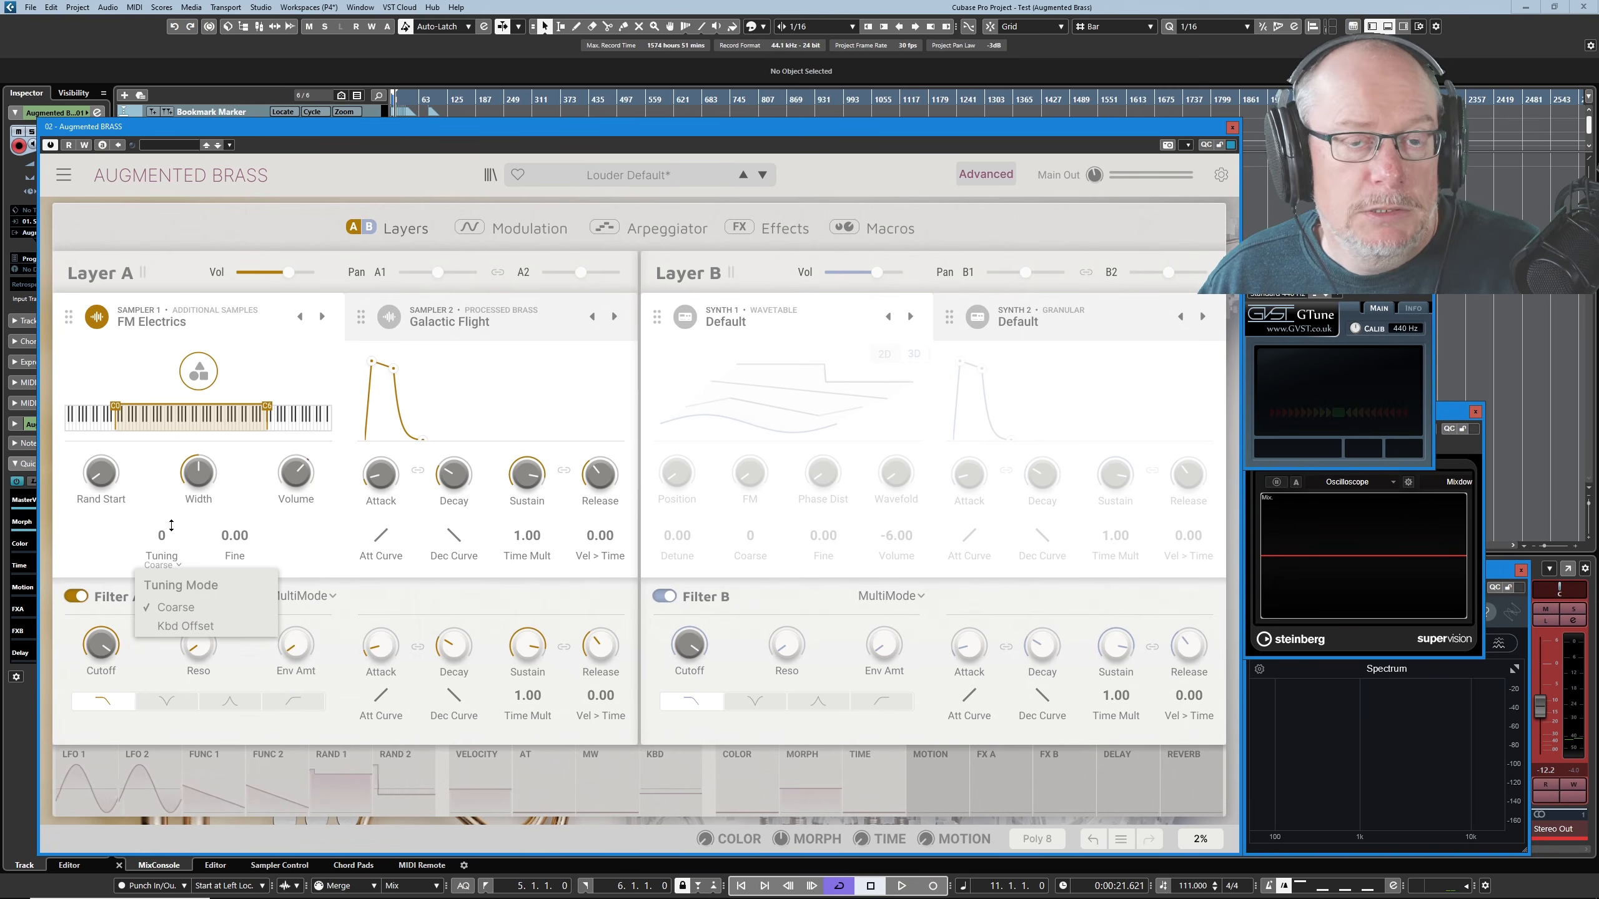
pyautogui.click(185, 628)
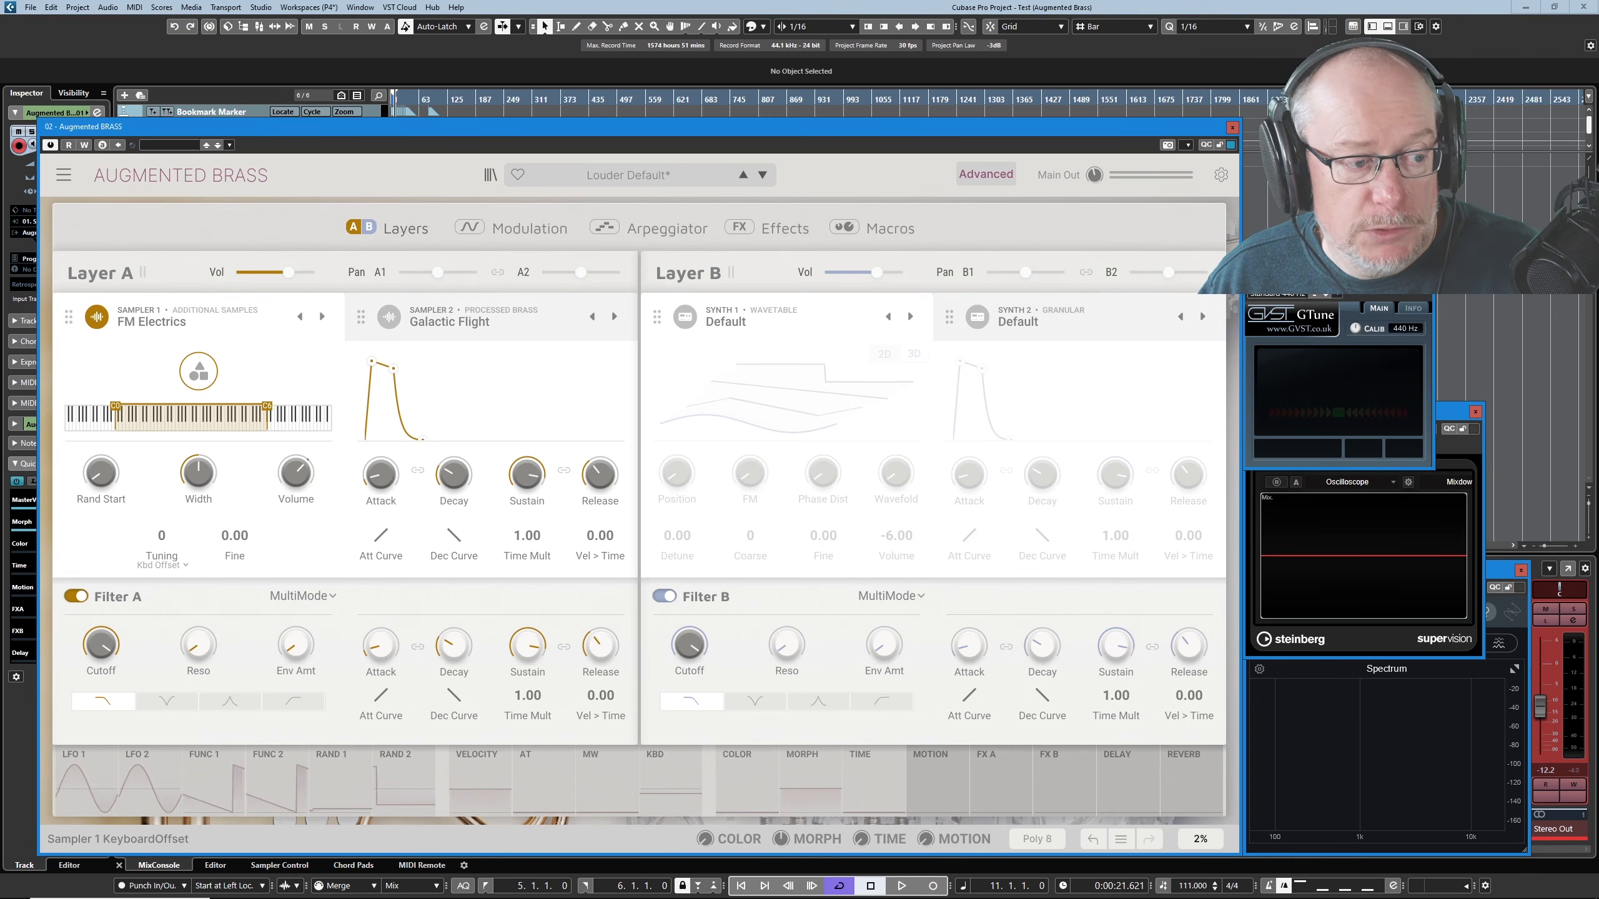
pyautogui.moveTo(173, 537); pyautogui.dragTo(173, 510)
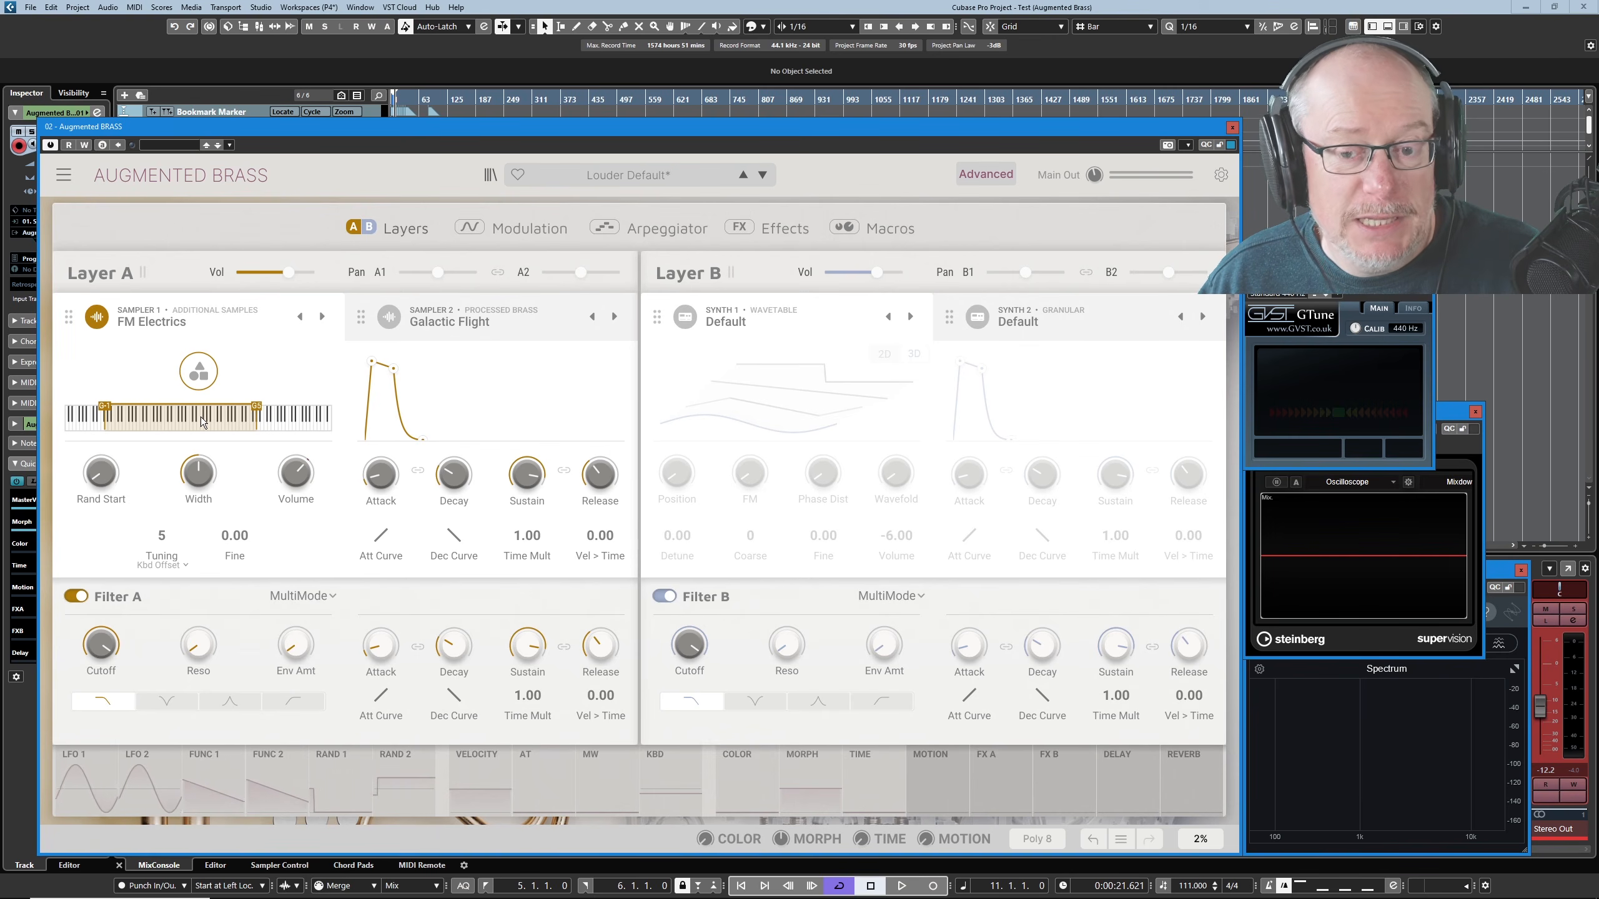
pyautogui.moveTo(161, 535)
pyautogui.mouseDown()
pyautogui.moveTo(162, 498)
pyautogui.moveTo(162, 551)
pyautogui.moveTo(162, 535)
pyautogui.mouseUp()
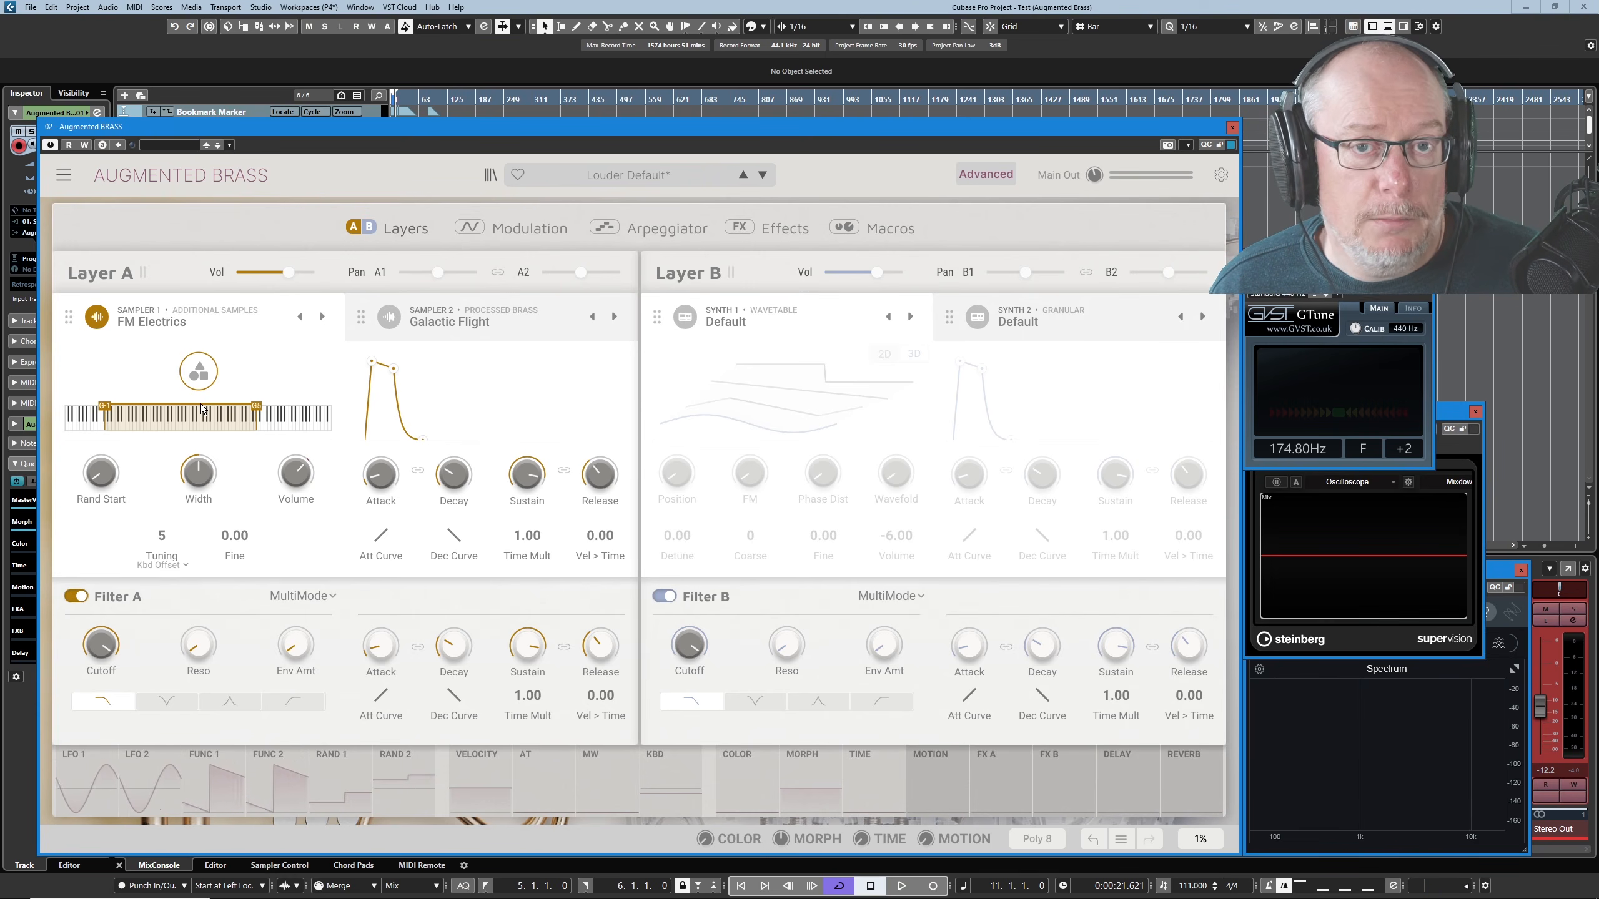
# - Activate Sampler 2 temporarily to check its tuning mode options
pyautogui.click(393, 320)
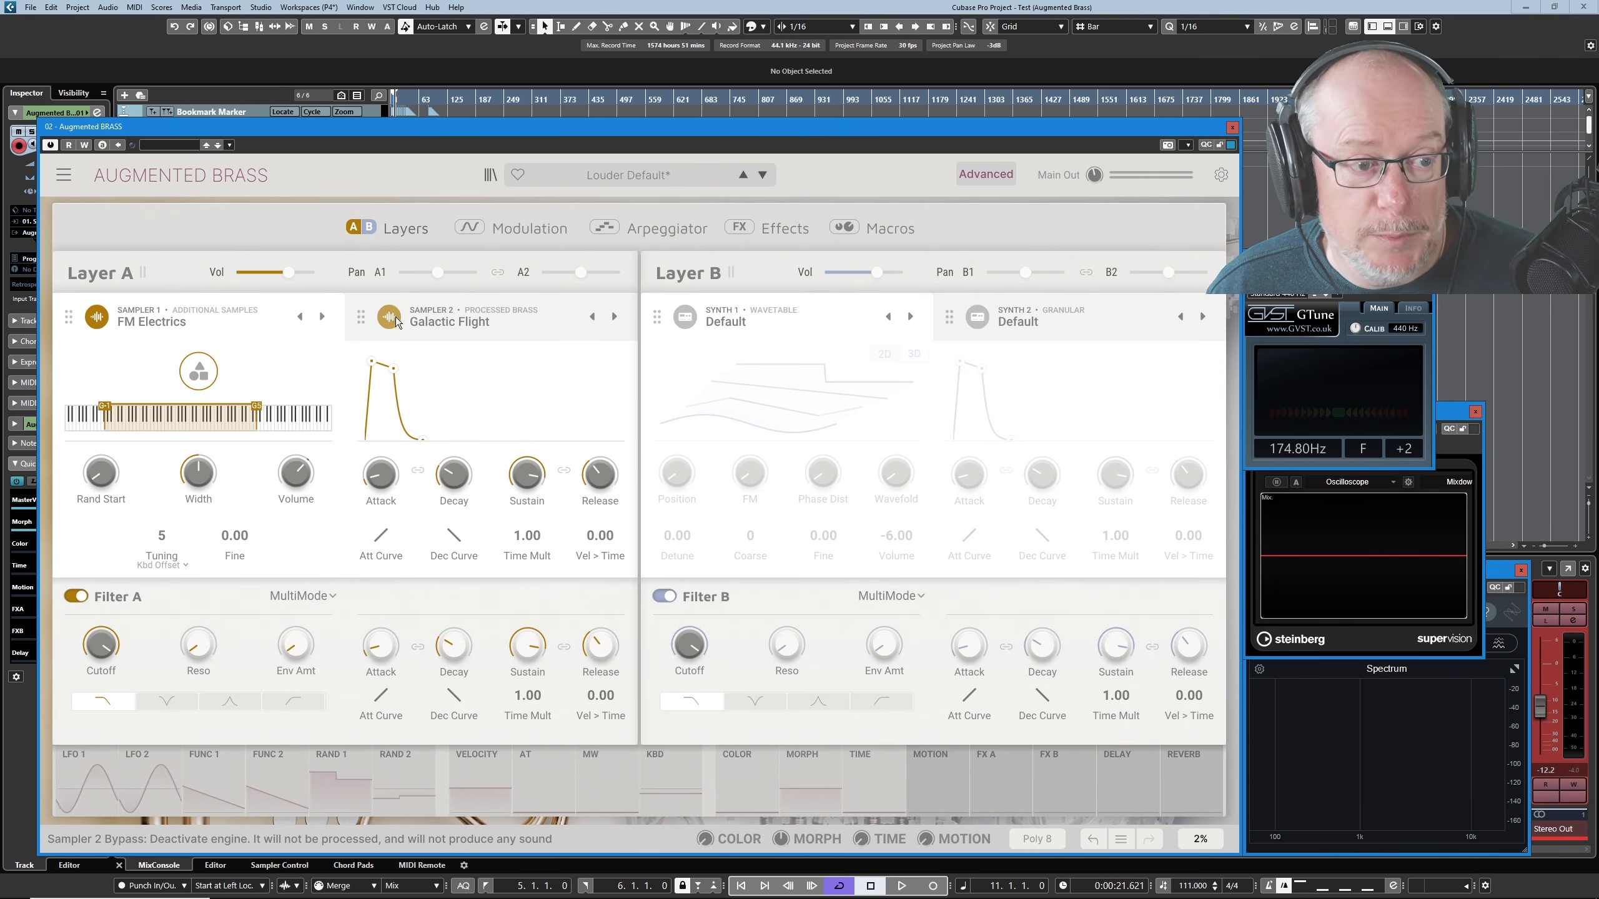
pyautogui.click(461, 310)
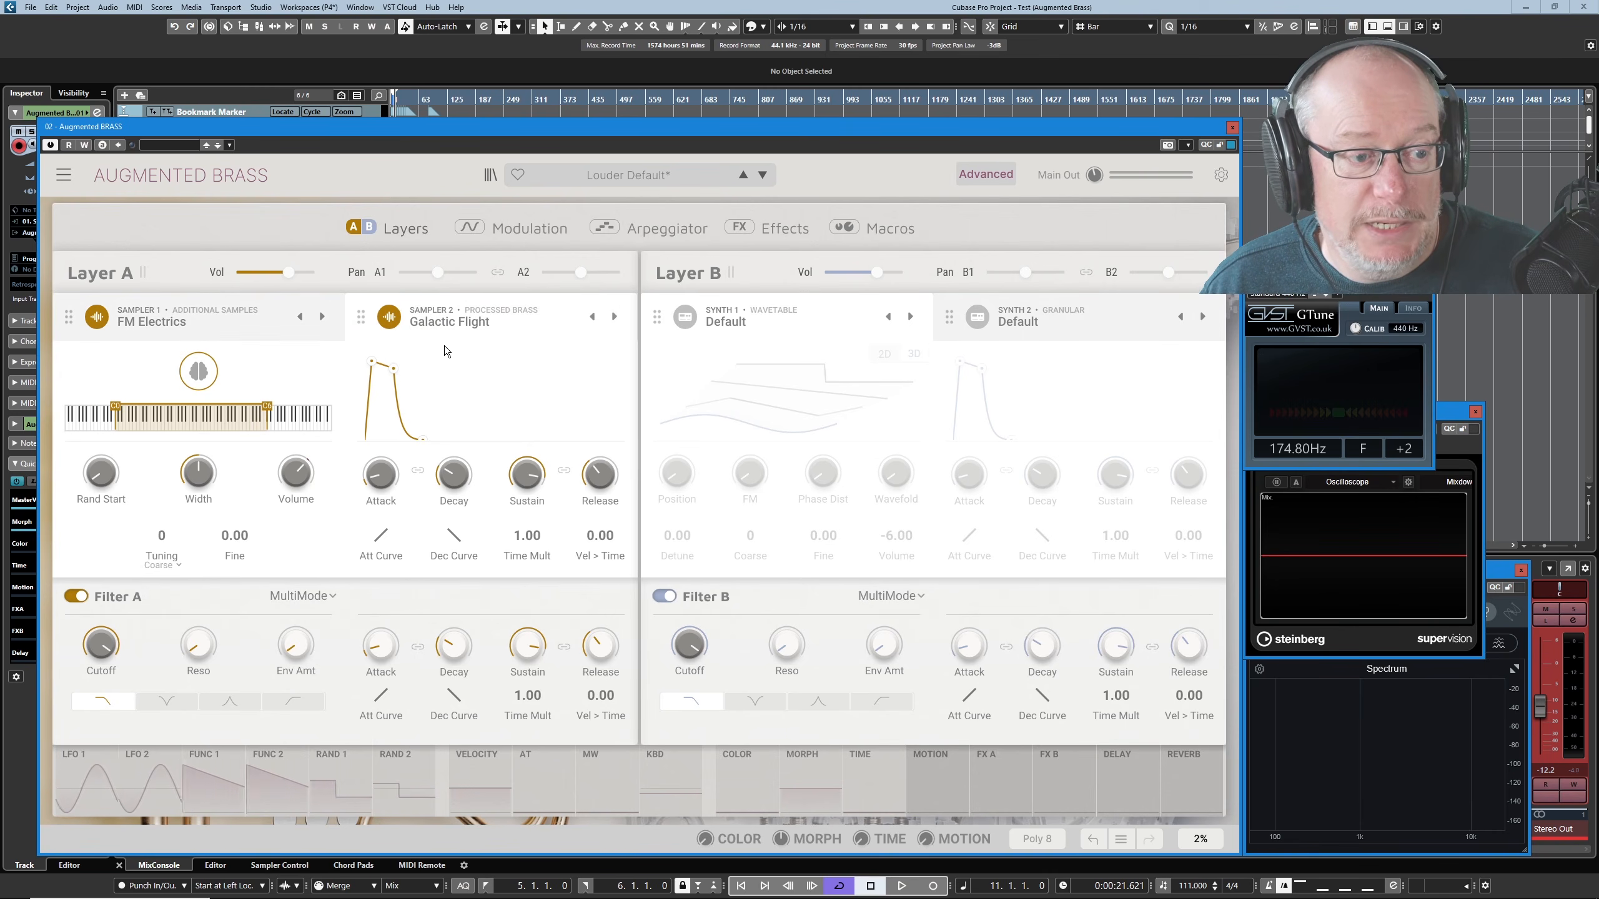
pyautogui.click(155, 571)
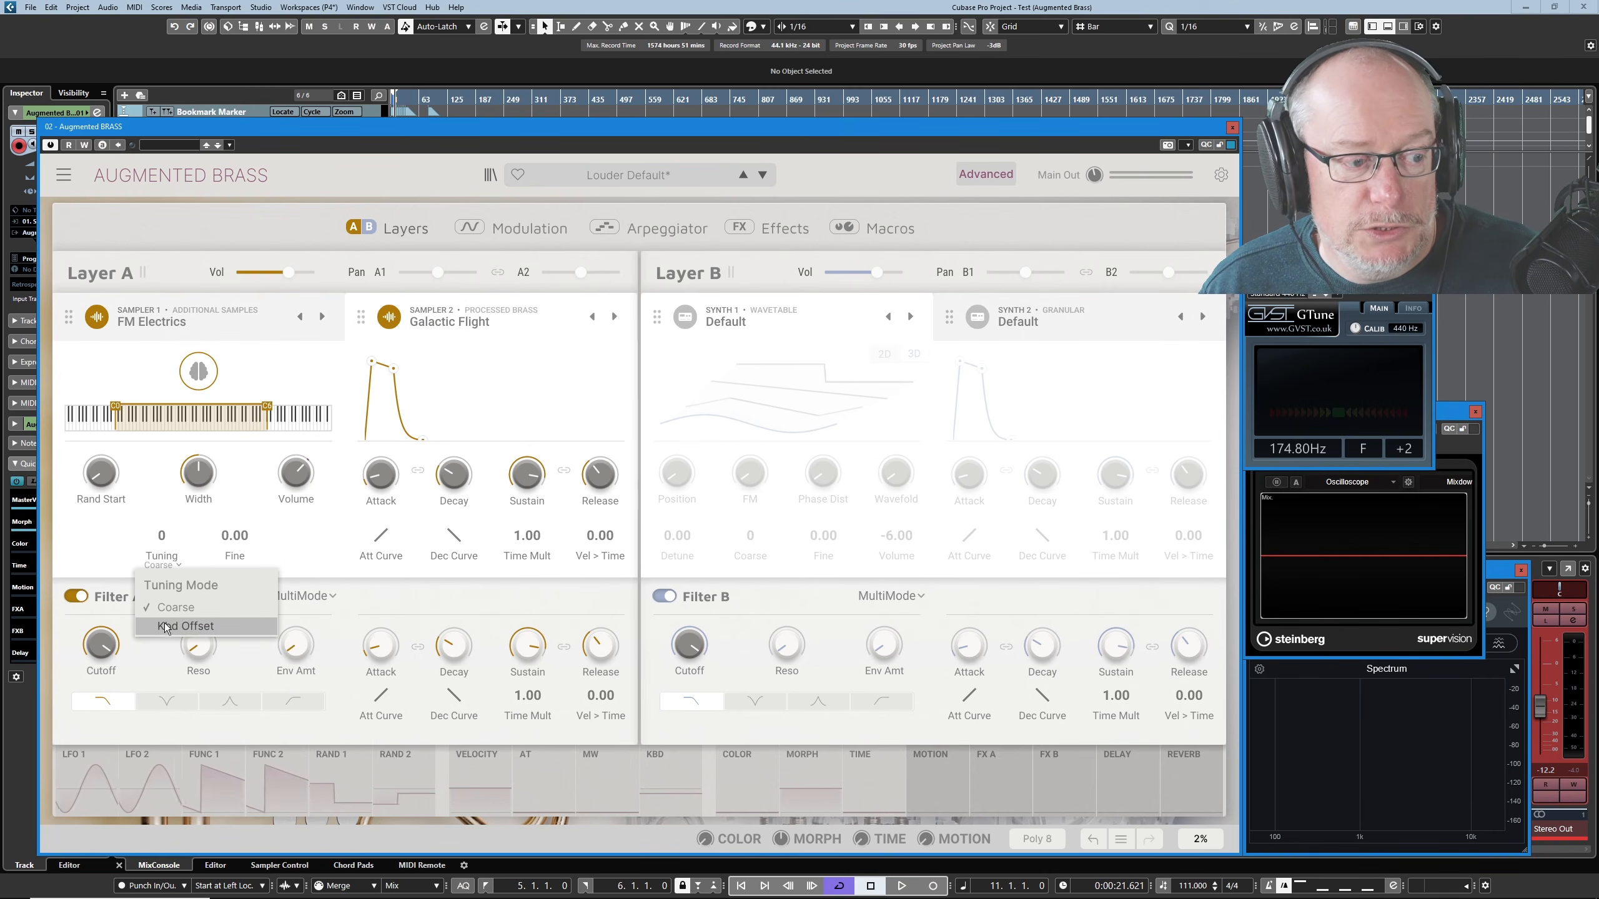
pyautogui.click(115, 566)
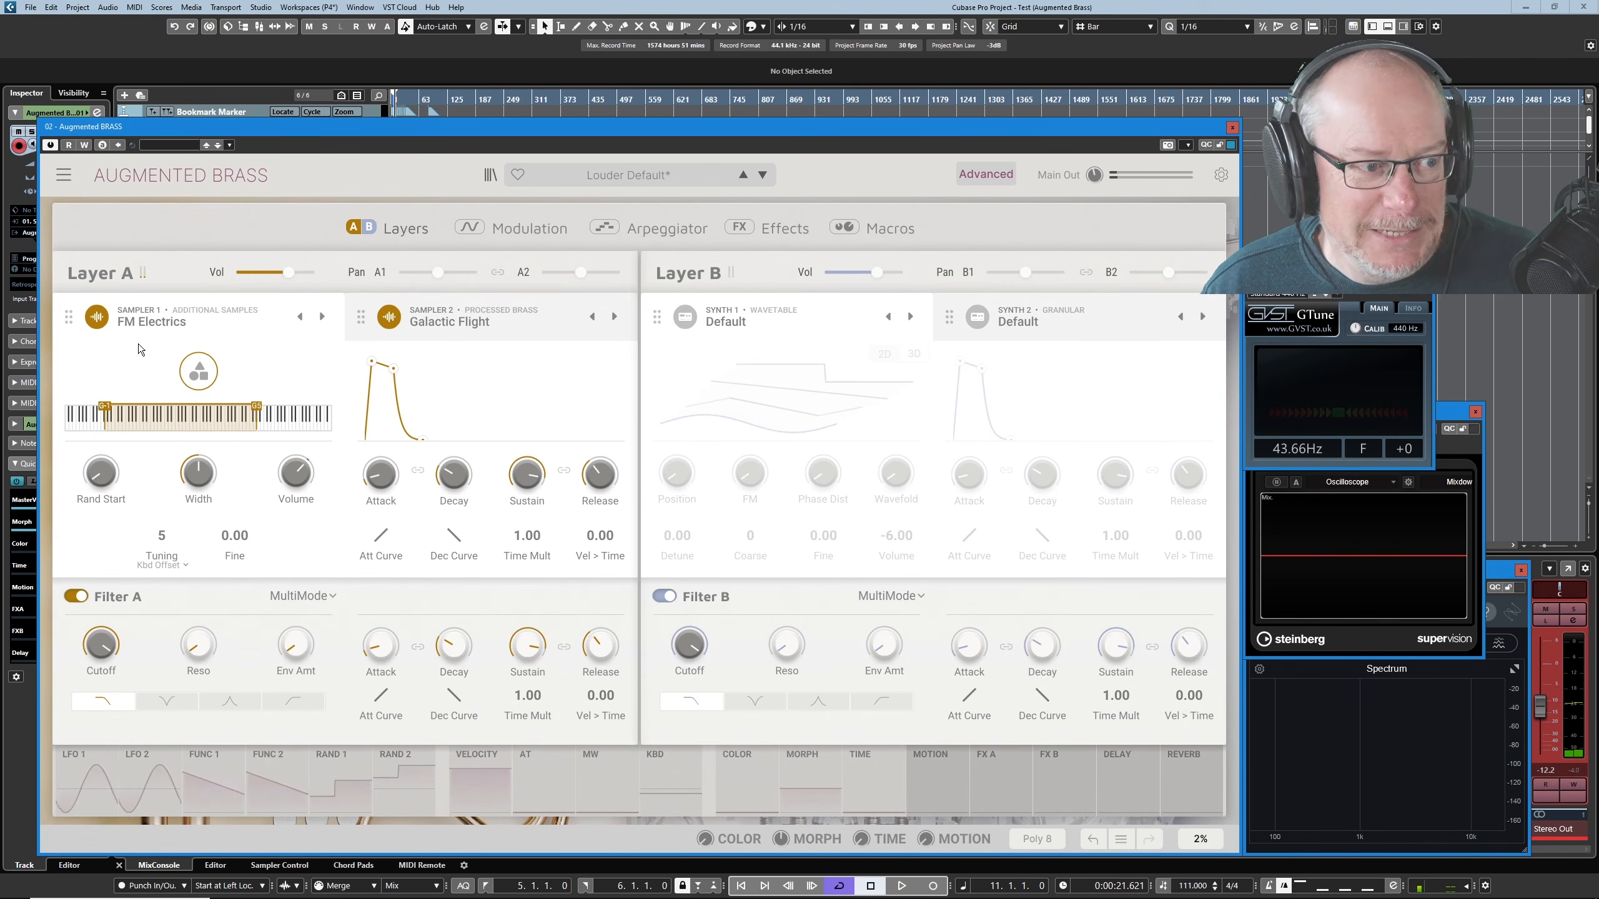
pyautogui.click(389, 317)
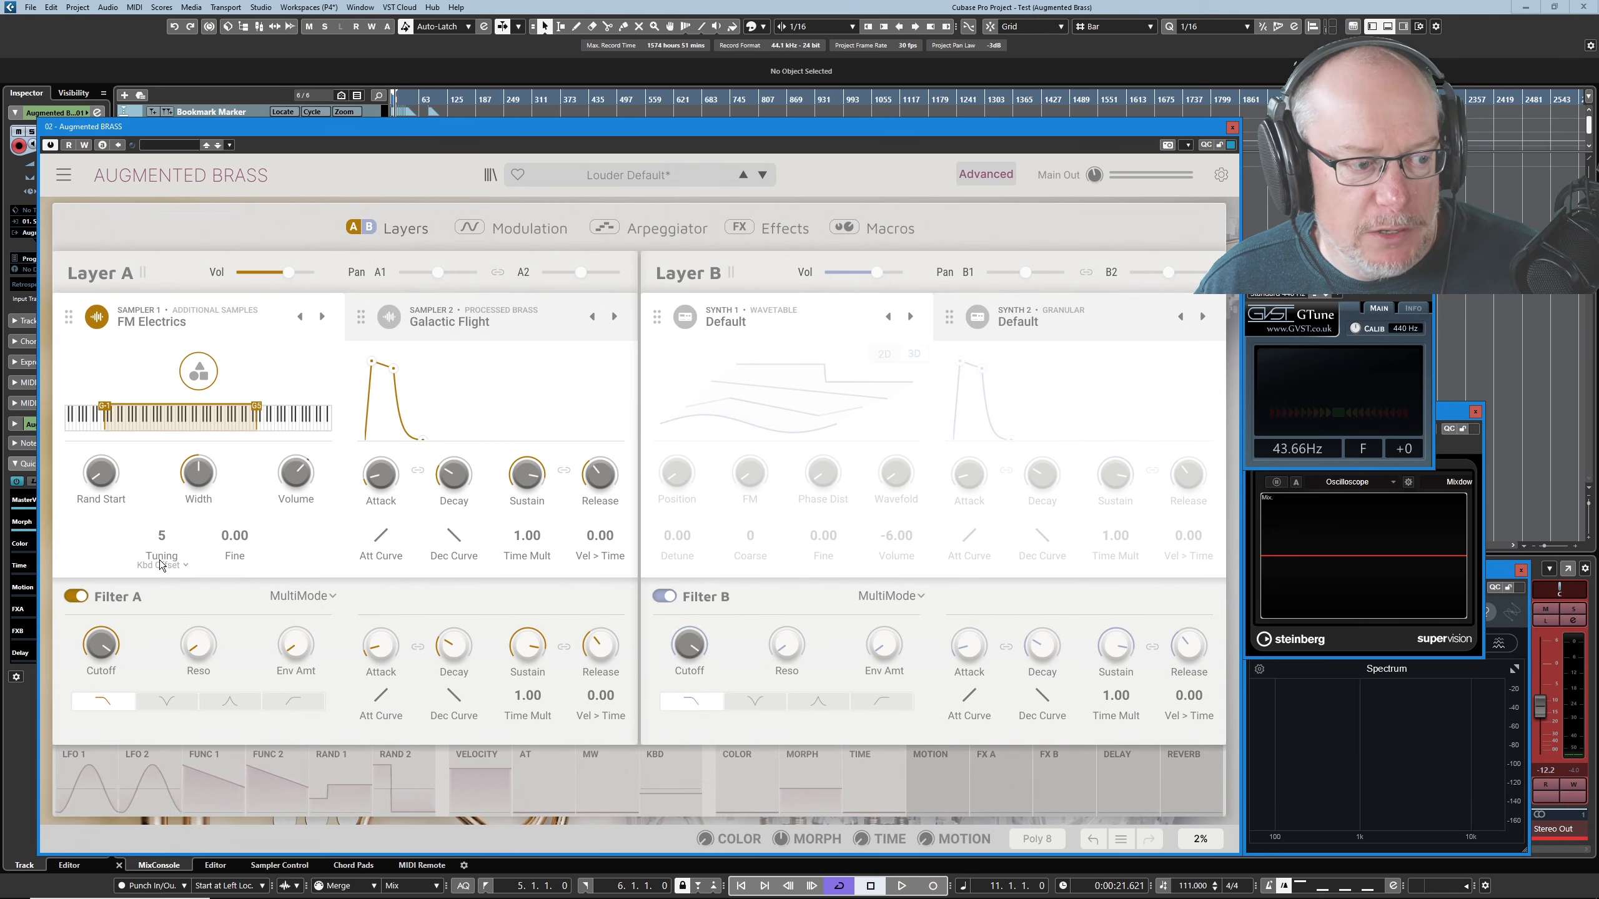
# - Set Sampler 1's keyboard offset back to 0 and review its sample list
pyautogui.moveTo(162, 535); pyautogui.dragTo(161, 551)
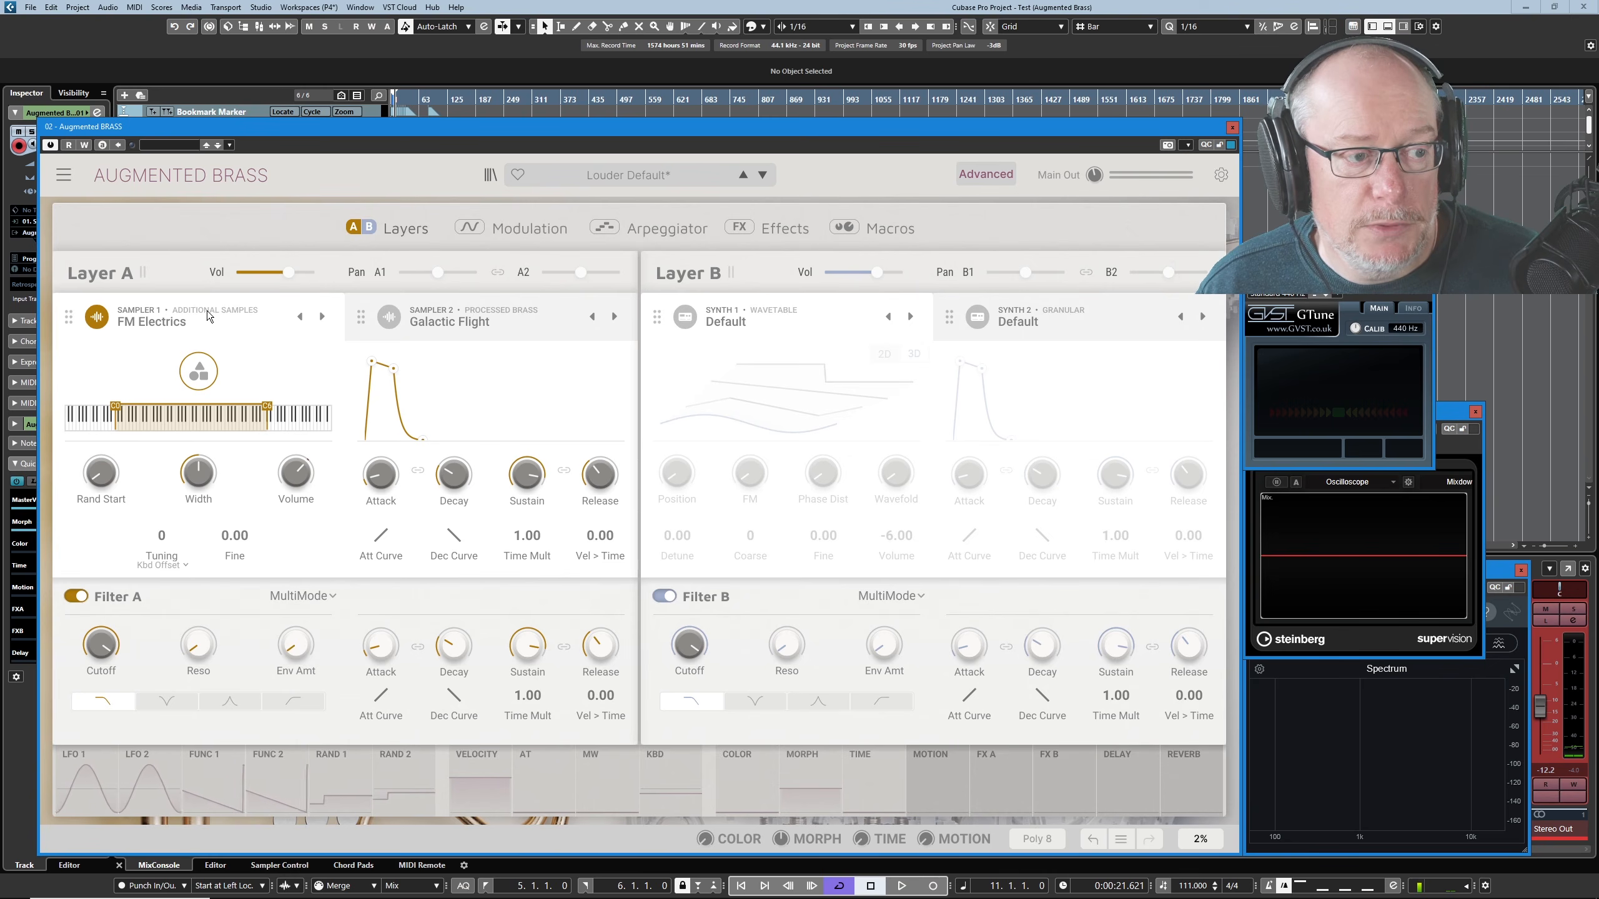
pyautogui.click(167, 327)
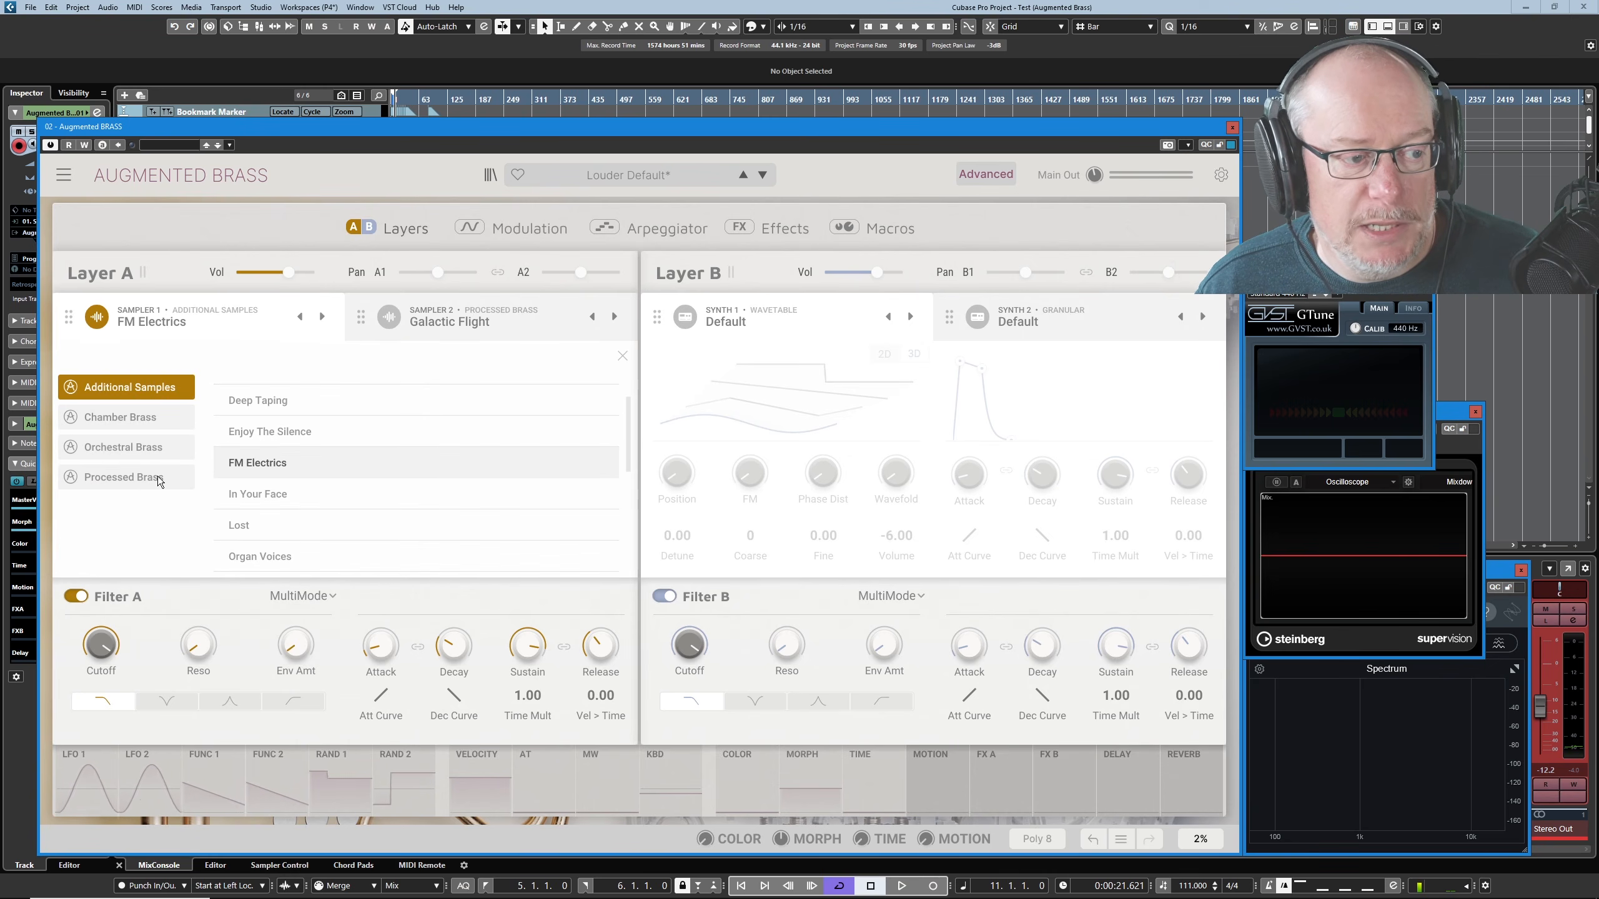
pyautogui.click(162, 326)
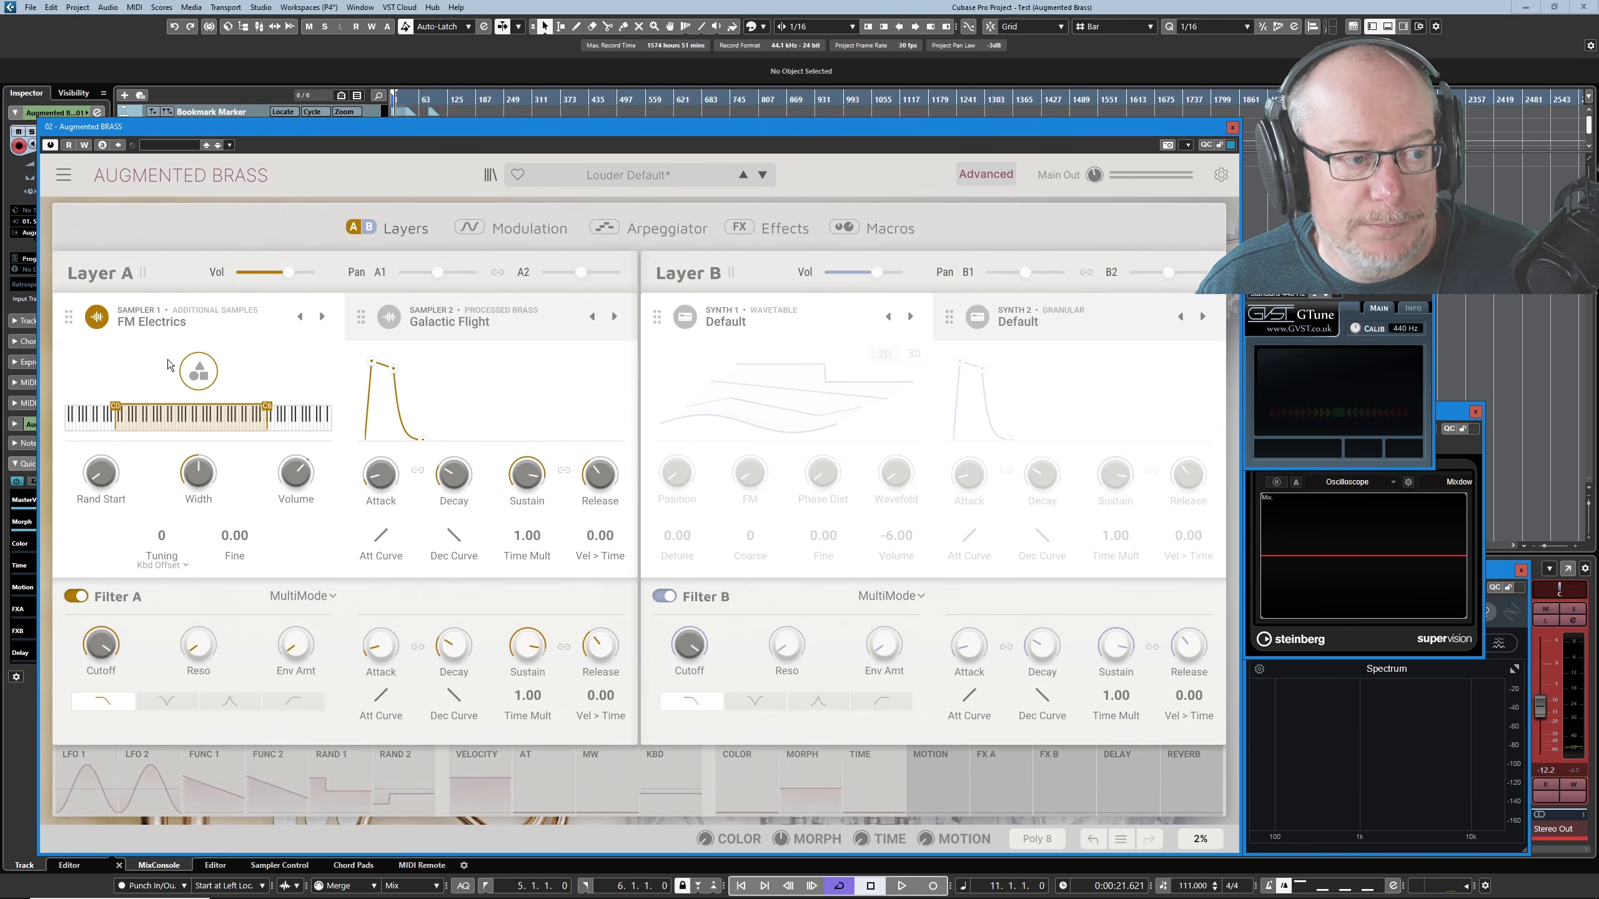
# - Try Sampler 1's Rand Start control, and set its Width to 200 % with a higher Volume
pyautogui.moveTo(183, 482)
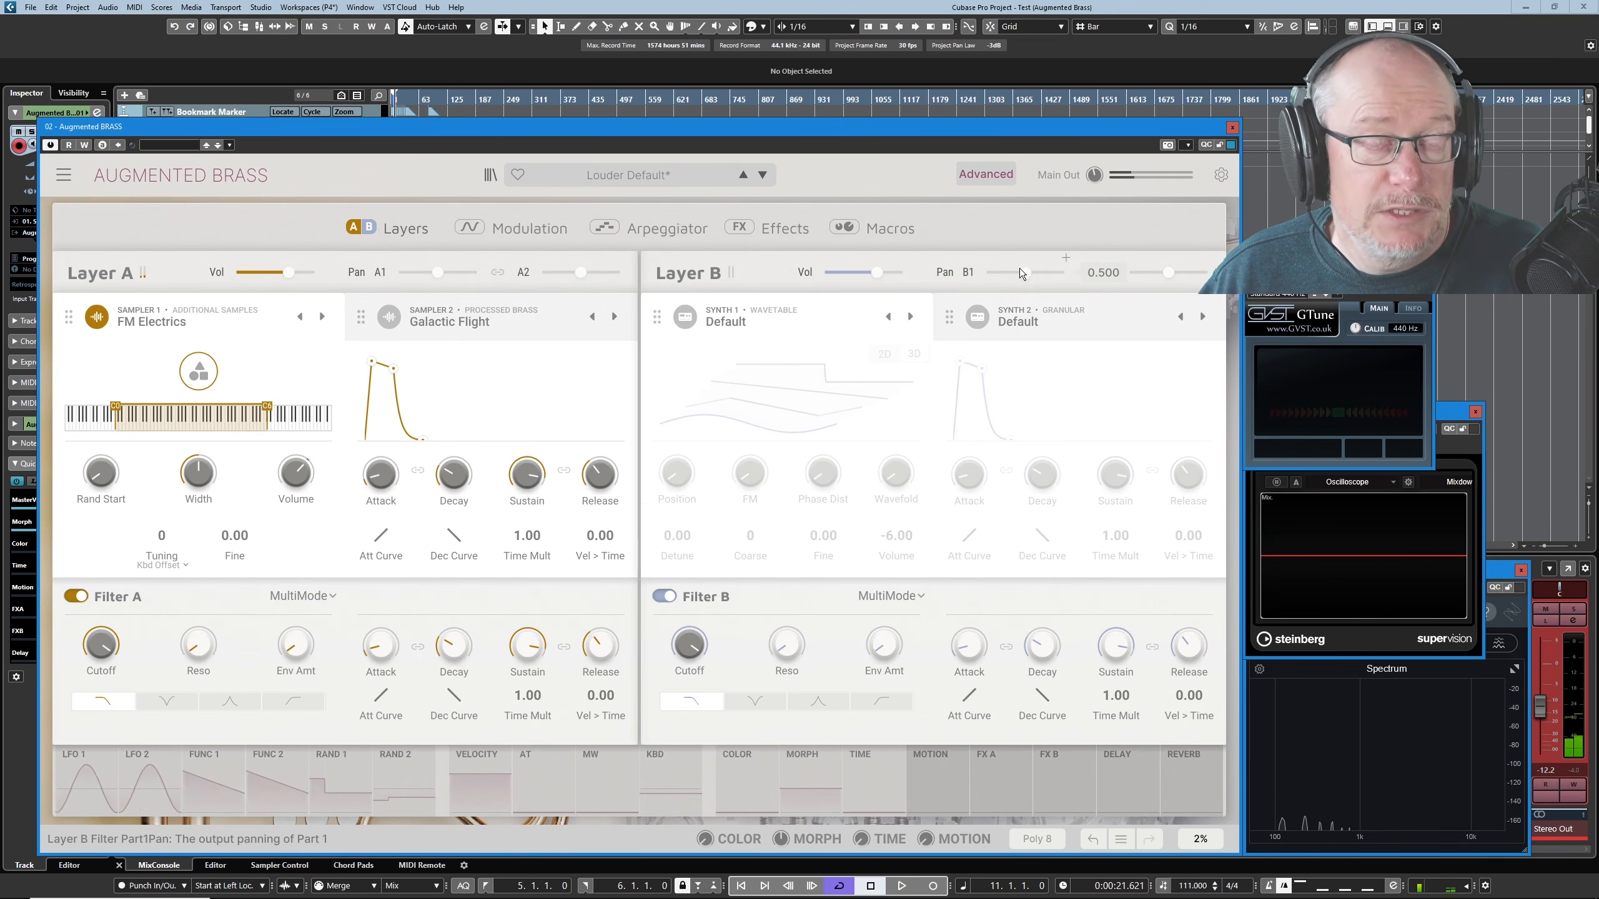
pyautogui.moveTo(107, 482)
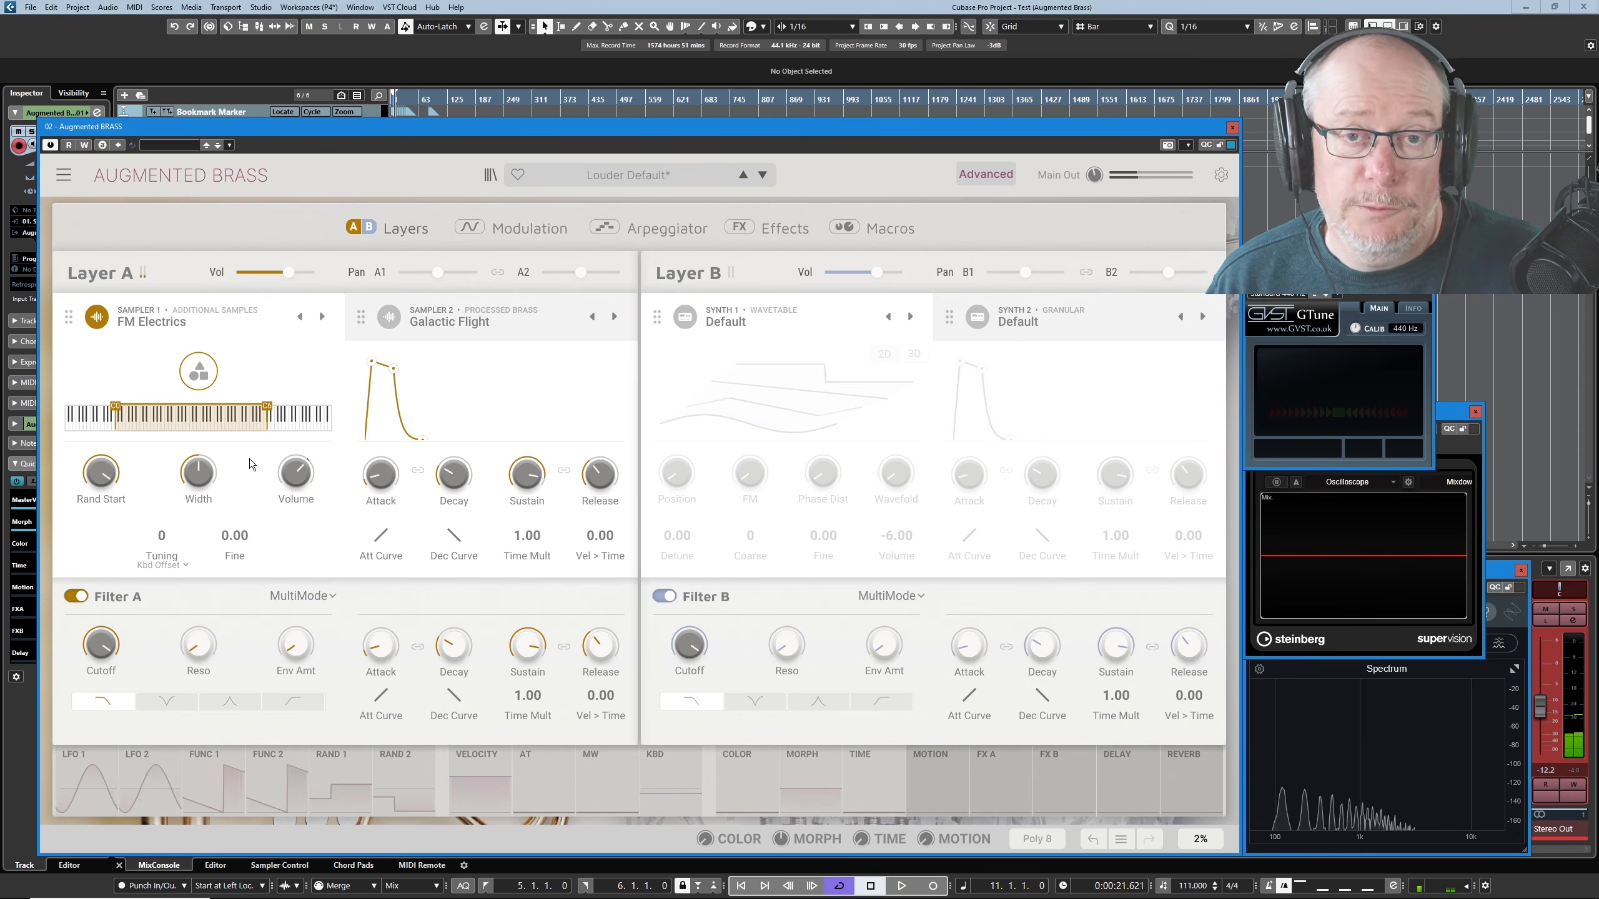
pyautogui.moveTo(105, 467); pyautogui.dragTo(104, 467)
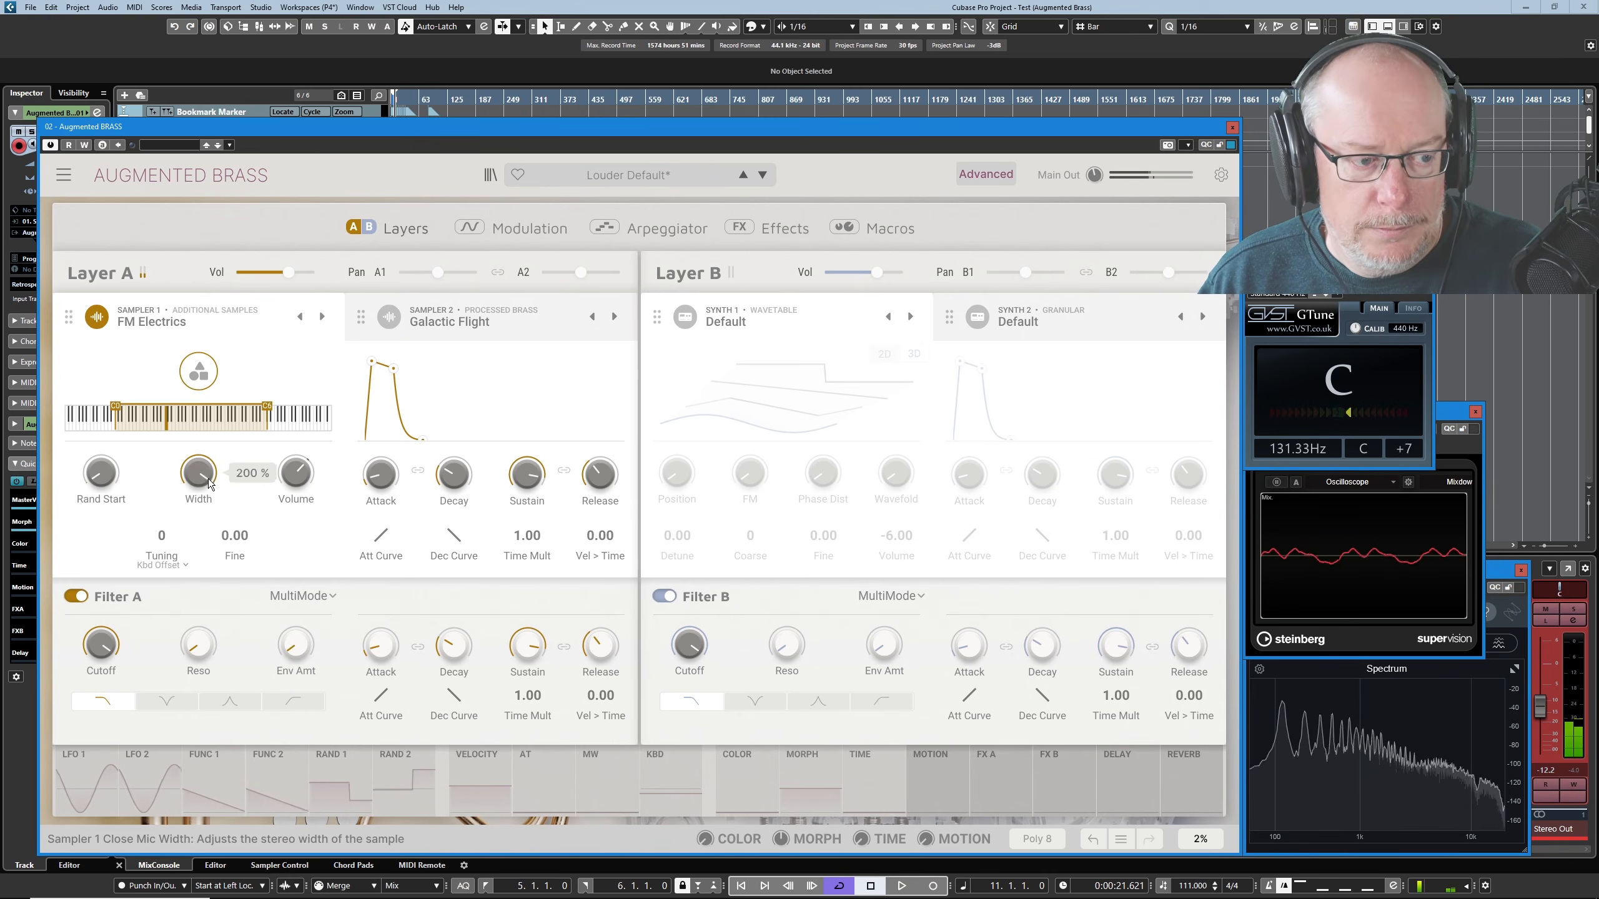
pyautogui.moveTo(296, 475)
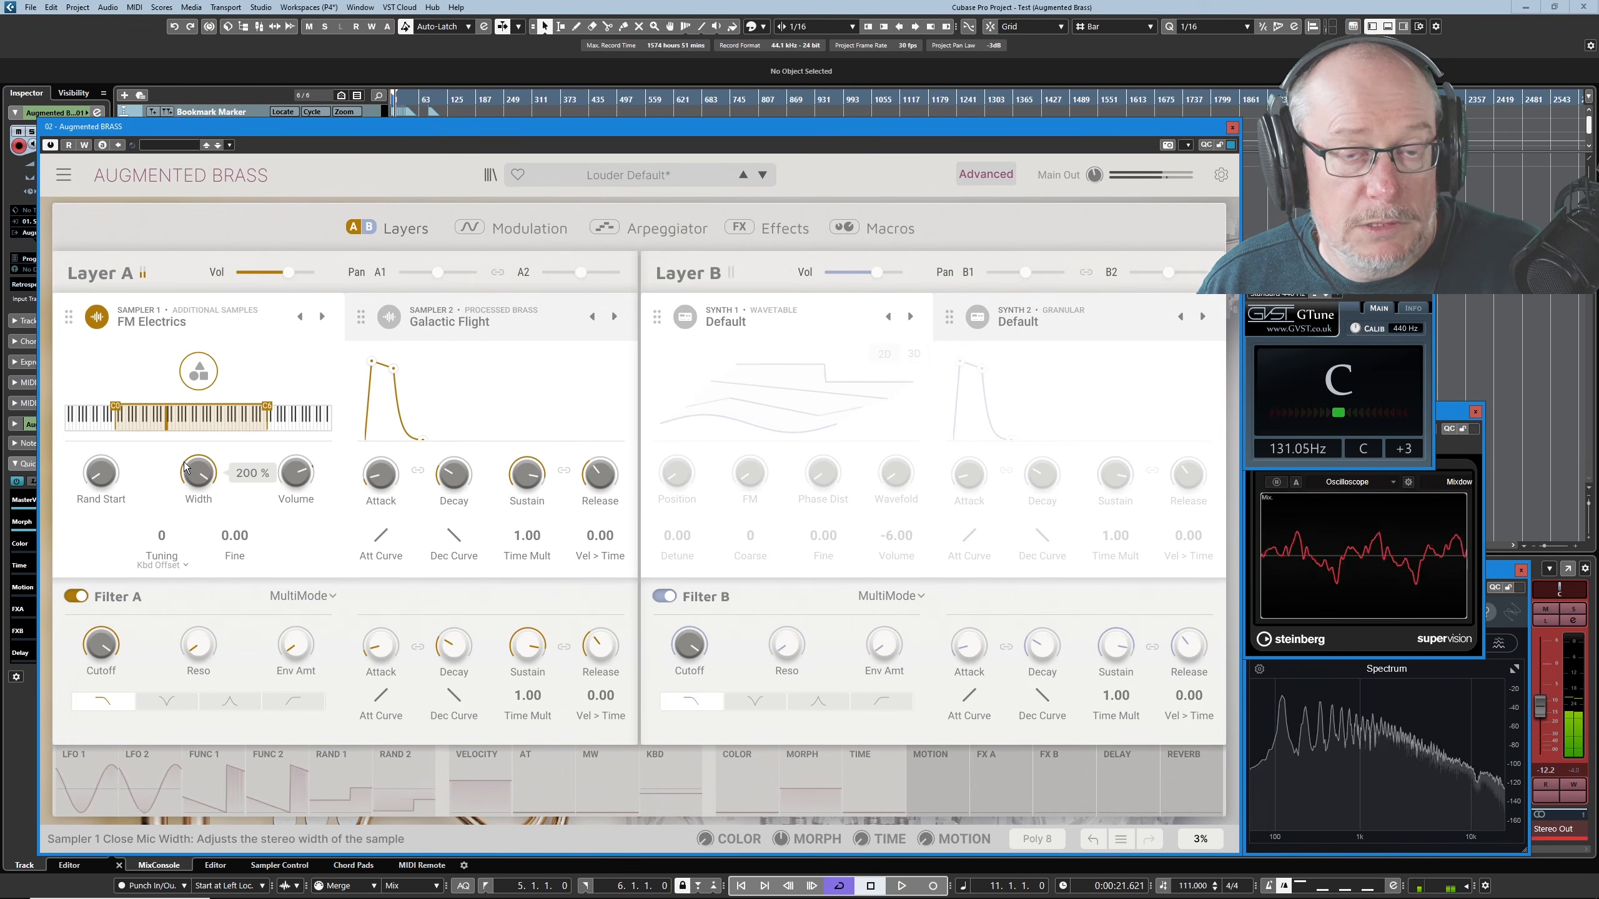
# - Turn Sampler 1's stereo Width all the way down, and raise it back up to about 186 %
pyautogui.moveTo(194, 470); pyautogui.dragTo(194, 586)
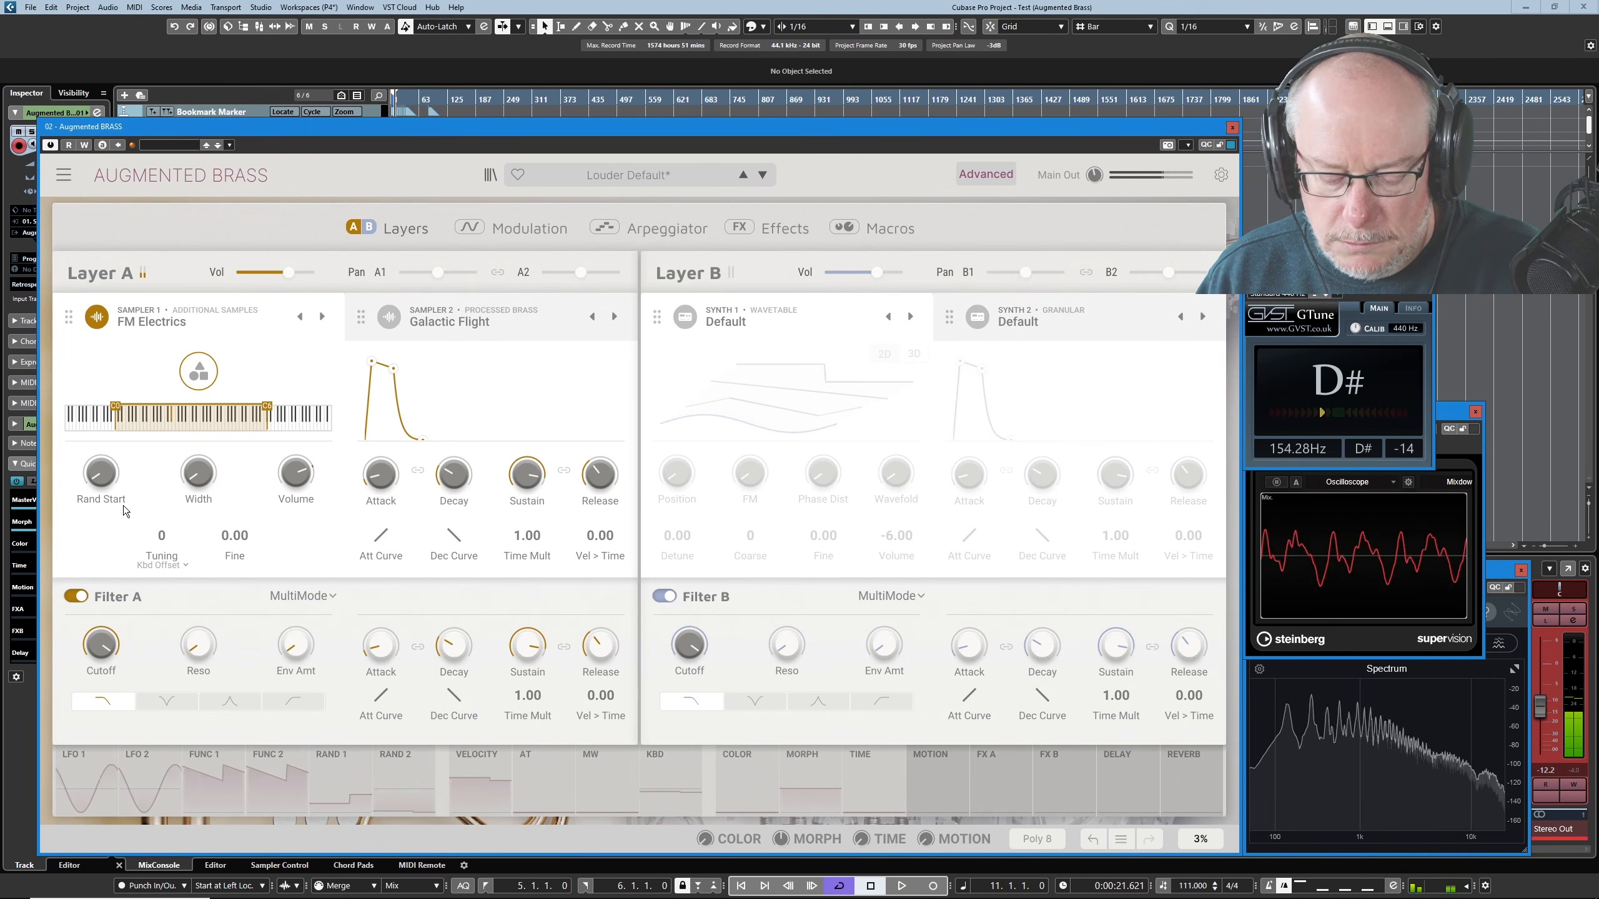
pyautogui.moveTo(197, 472); pyautogui.dragTo(198, 408)
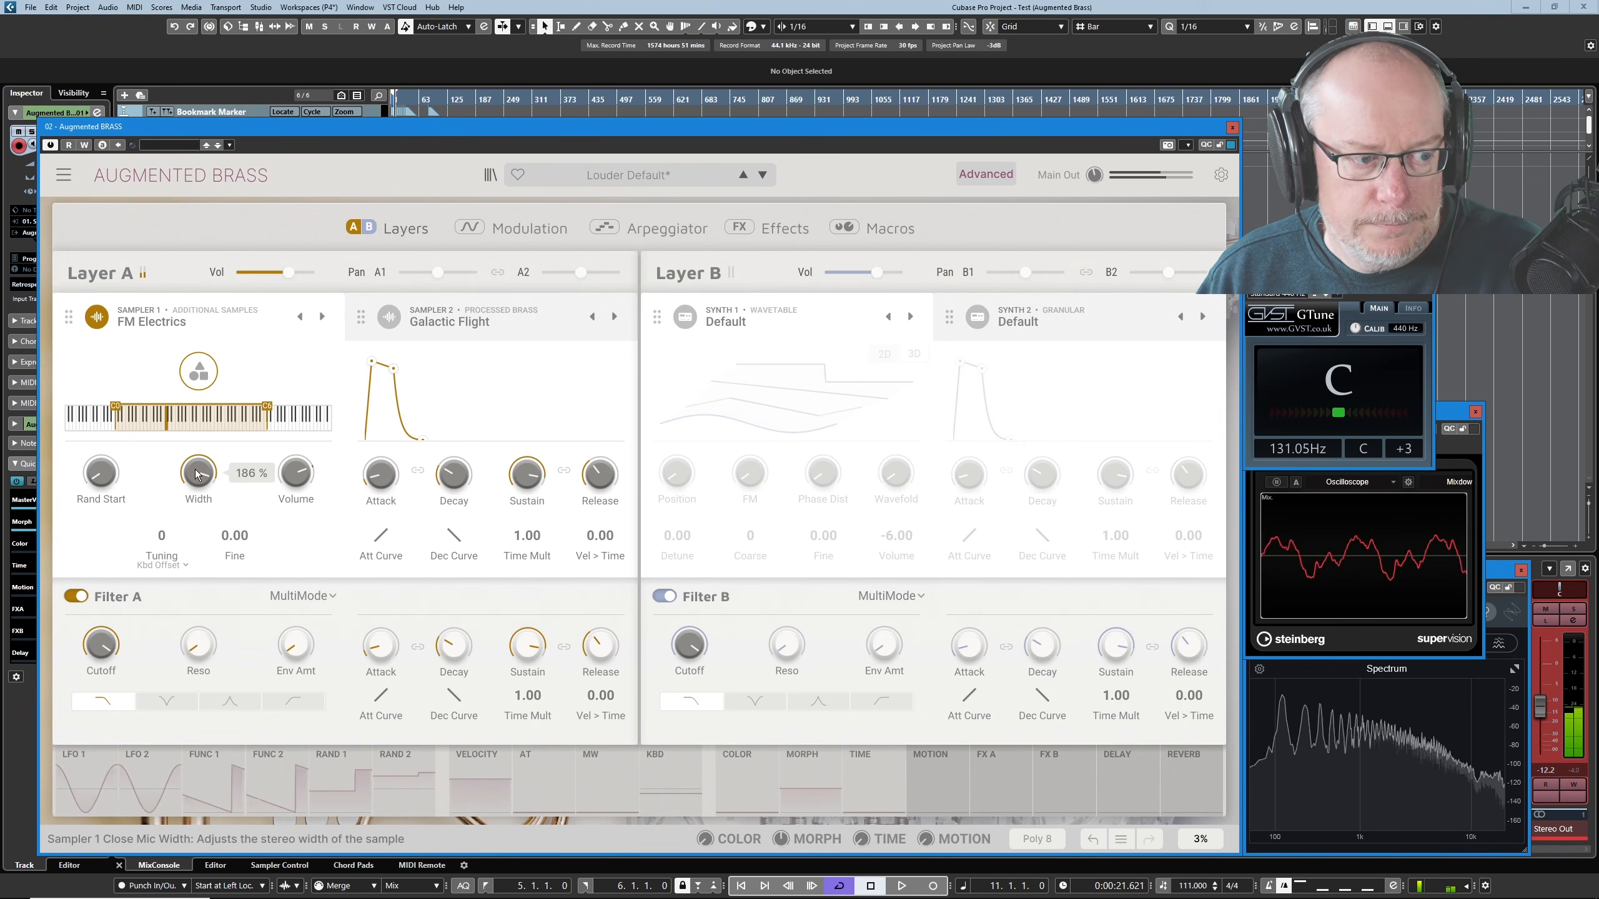
# - Load the Processed Brass sample Rusty Metal Brass into Sampler 1 and try its Rand Start control
pyautogui.click(140, 481)
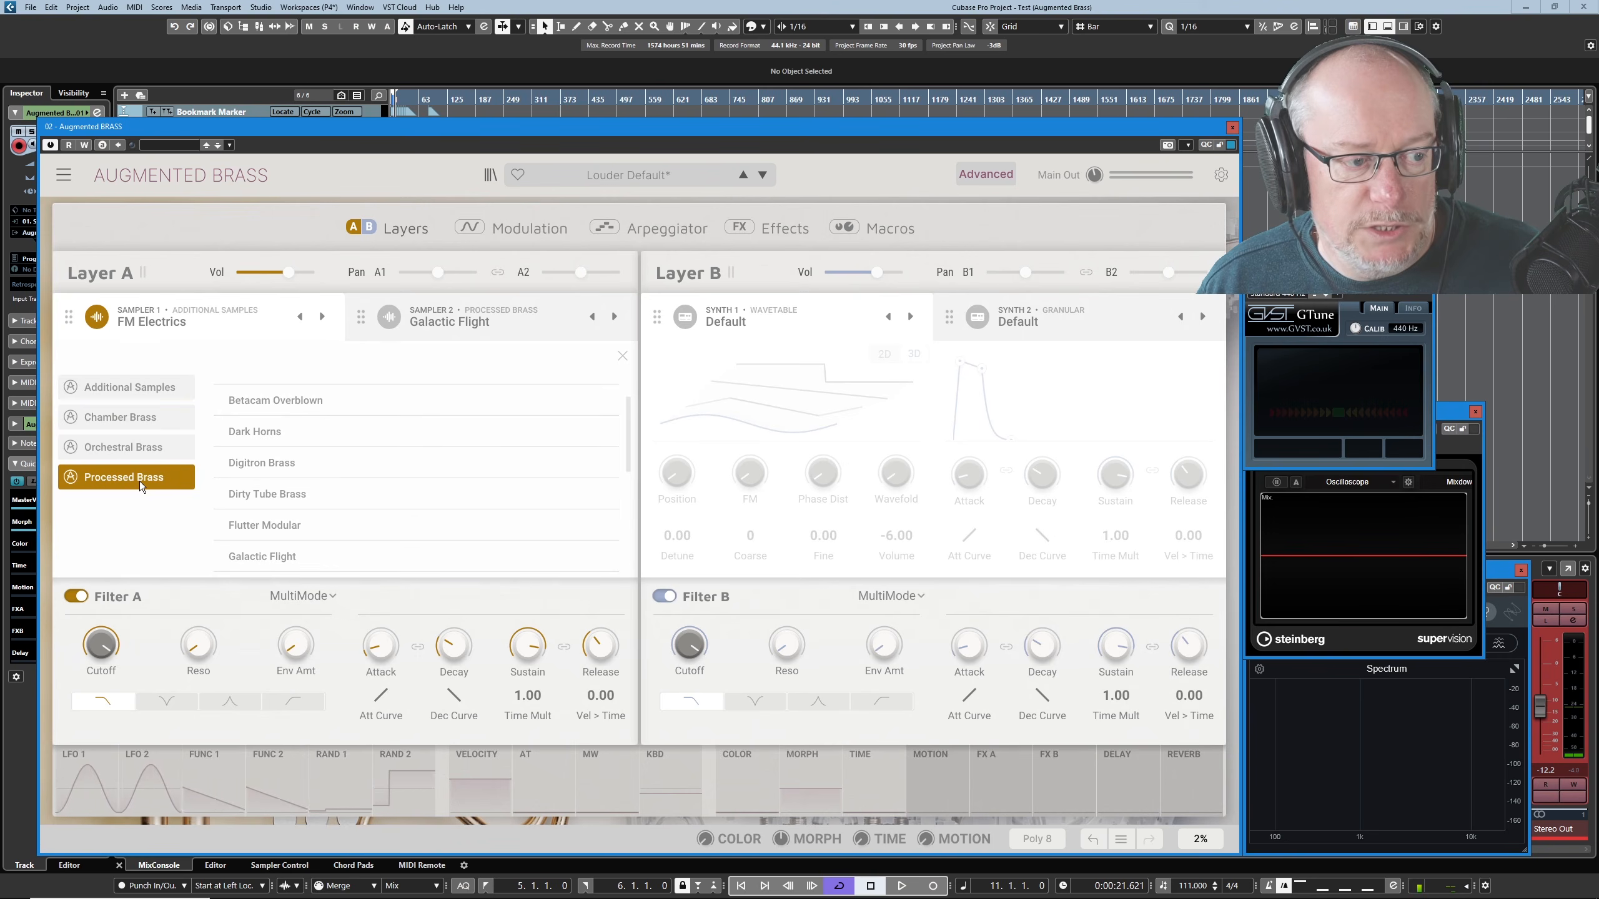
pyautogui.scroll(-5, 279, 478)
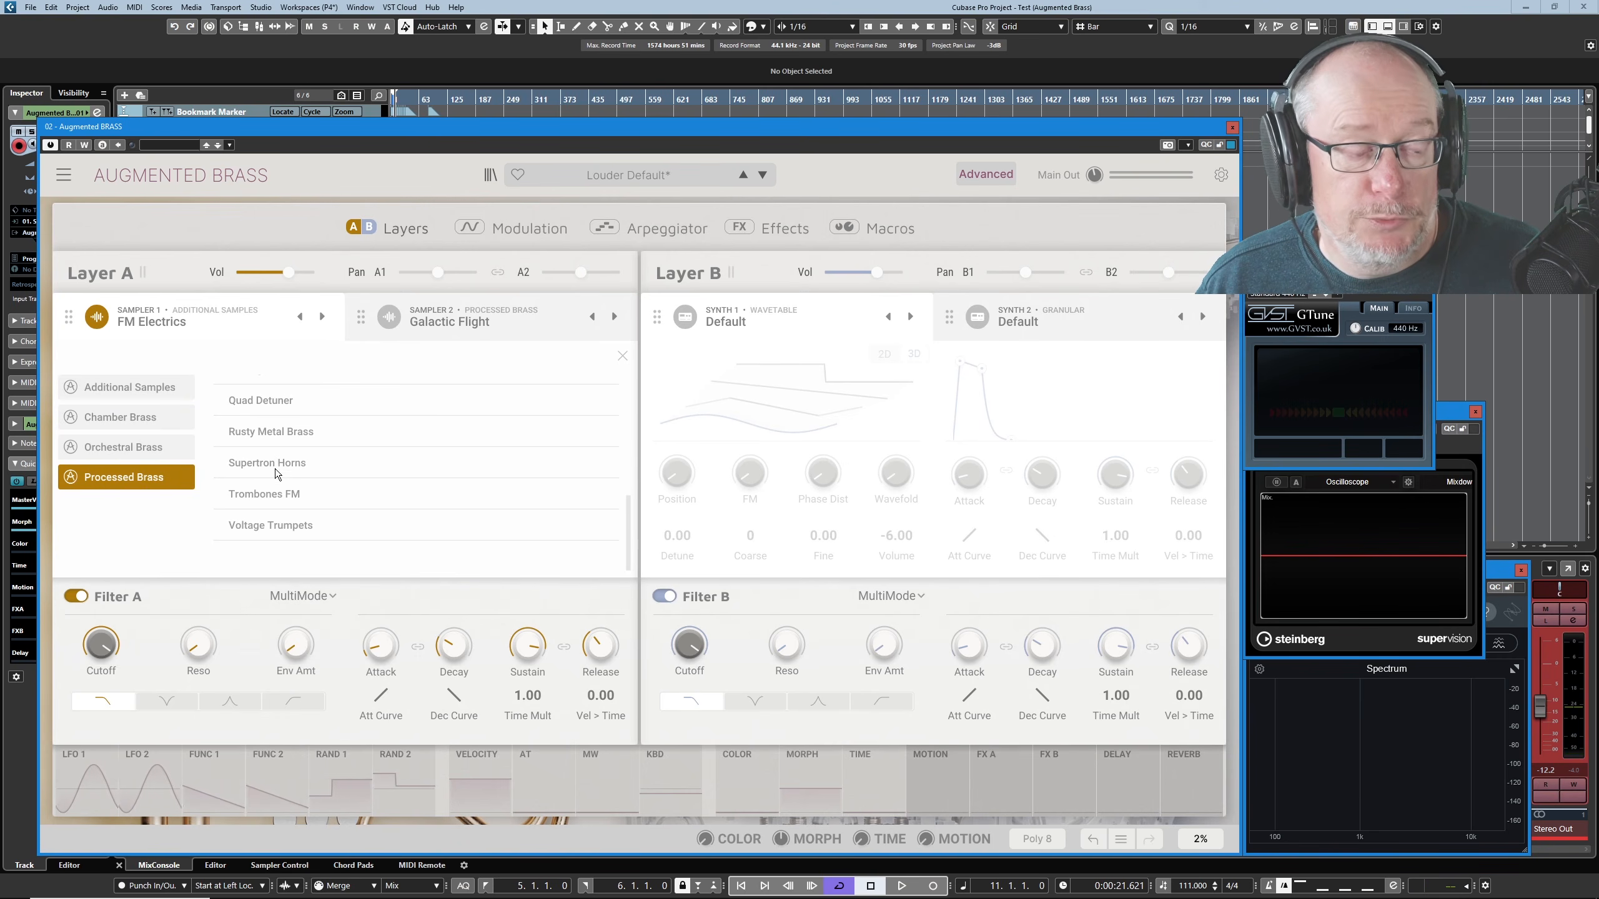
pyautogui.click(275, 426)
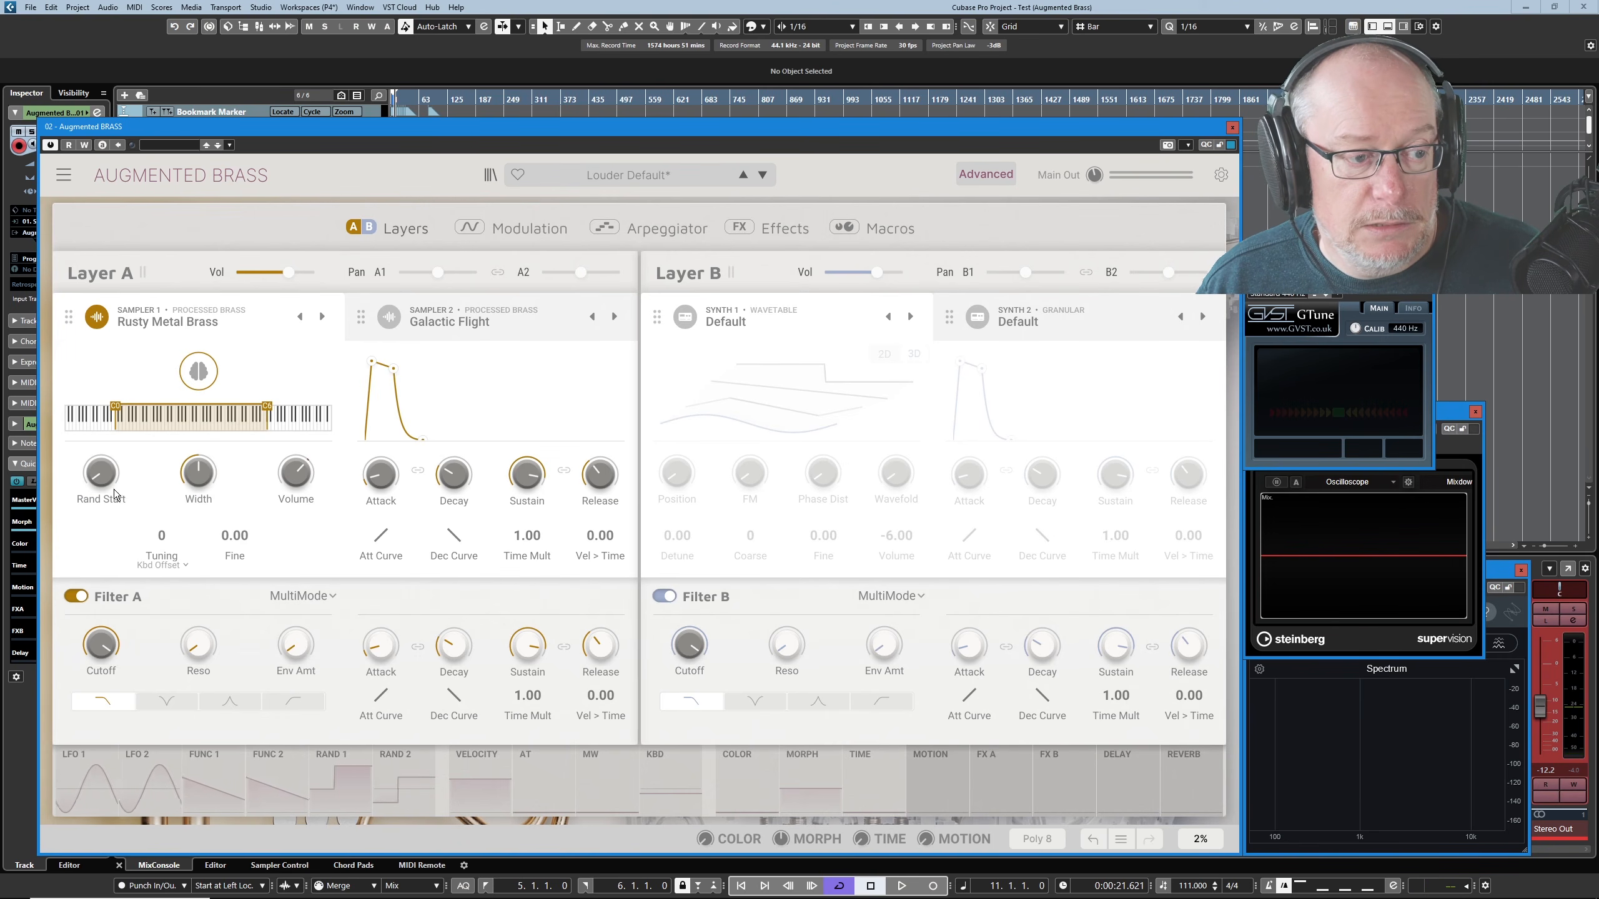
pyautogui.moveTo(113, 476); pyautogui.dragTo(113, 413)
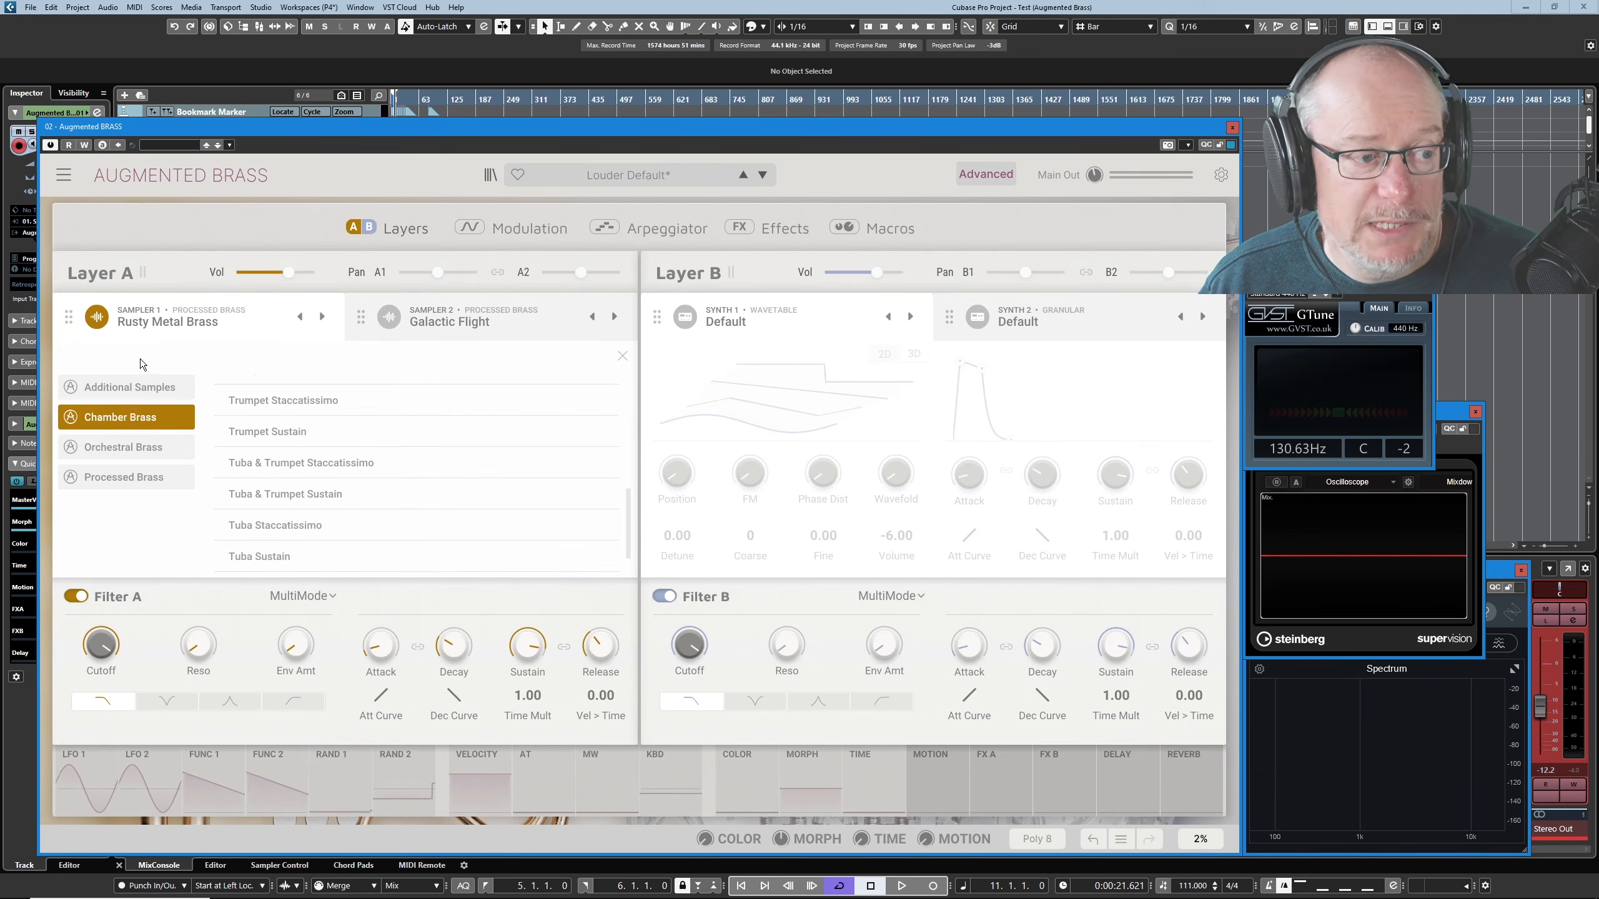
# - Load the Chamber Brass sample Tuba & Trumpet Staccatissimo into Sampler 1, and sweep its close/far Mix to 1.00 and back to 0.516
pyautogui.doubleClick(270, 462)
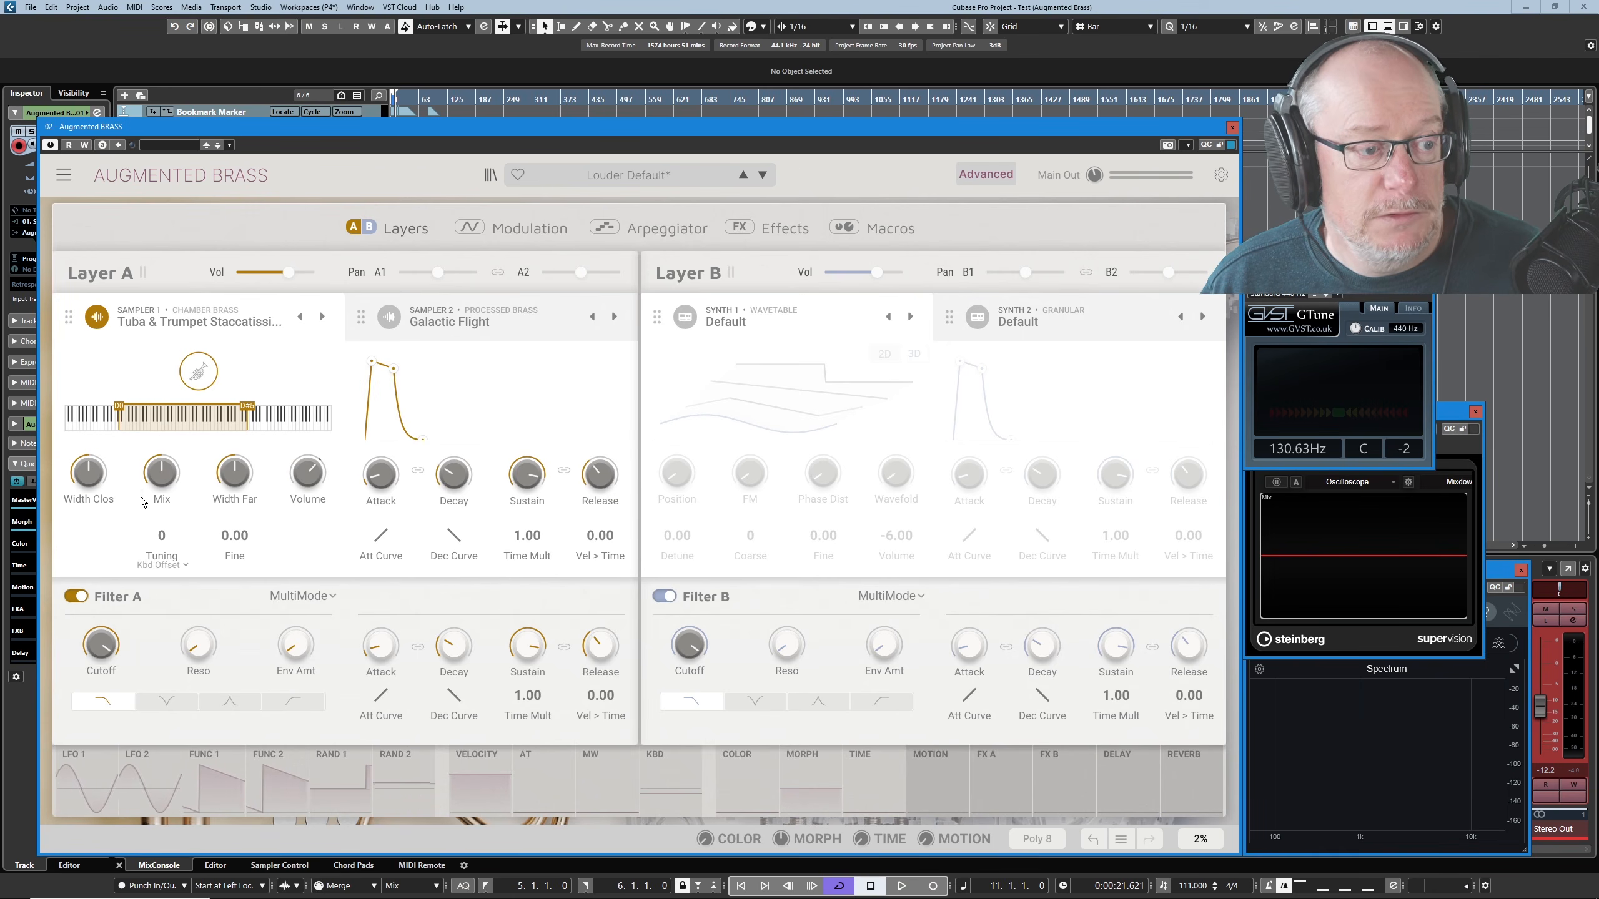
pyautogui.moveTo(143, 481)
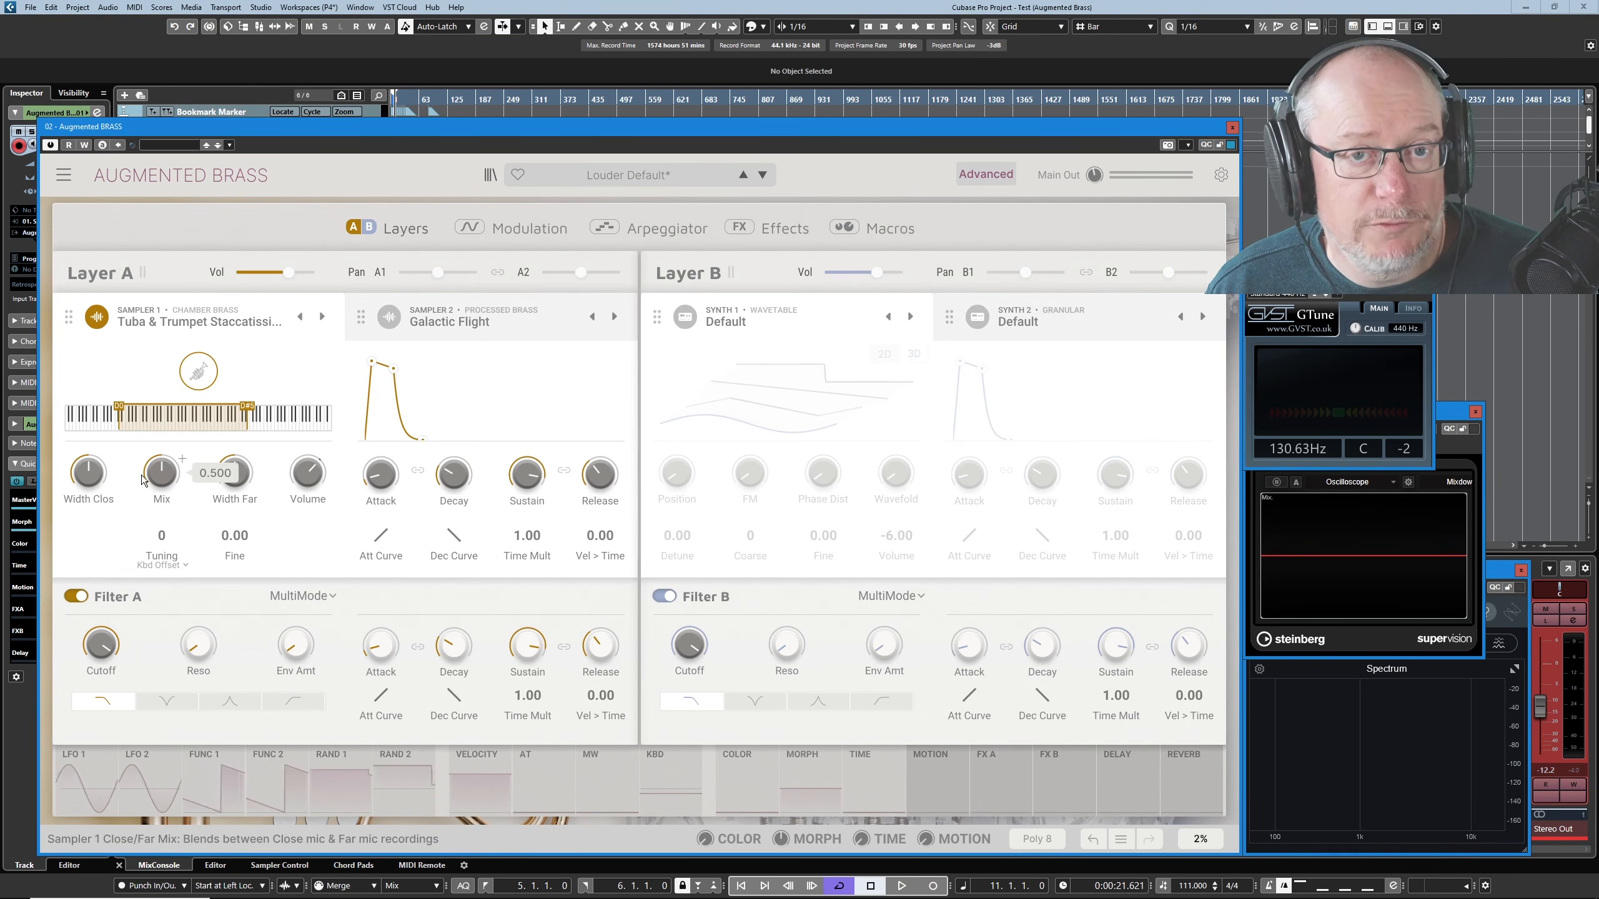
pyautogui.moveTo(217, 483)
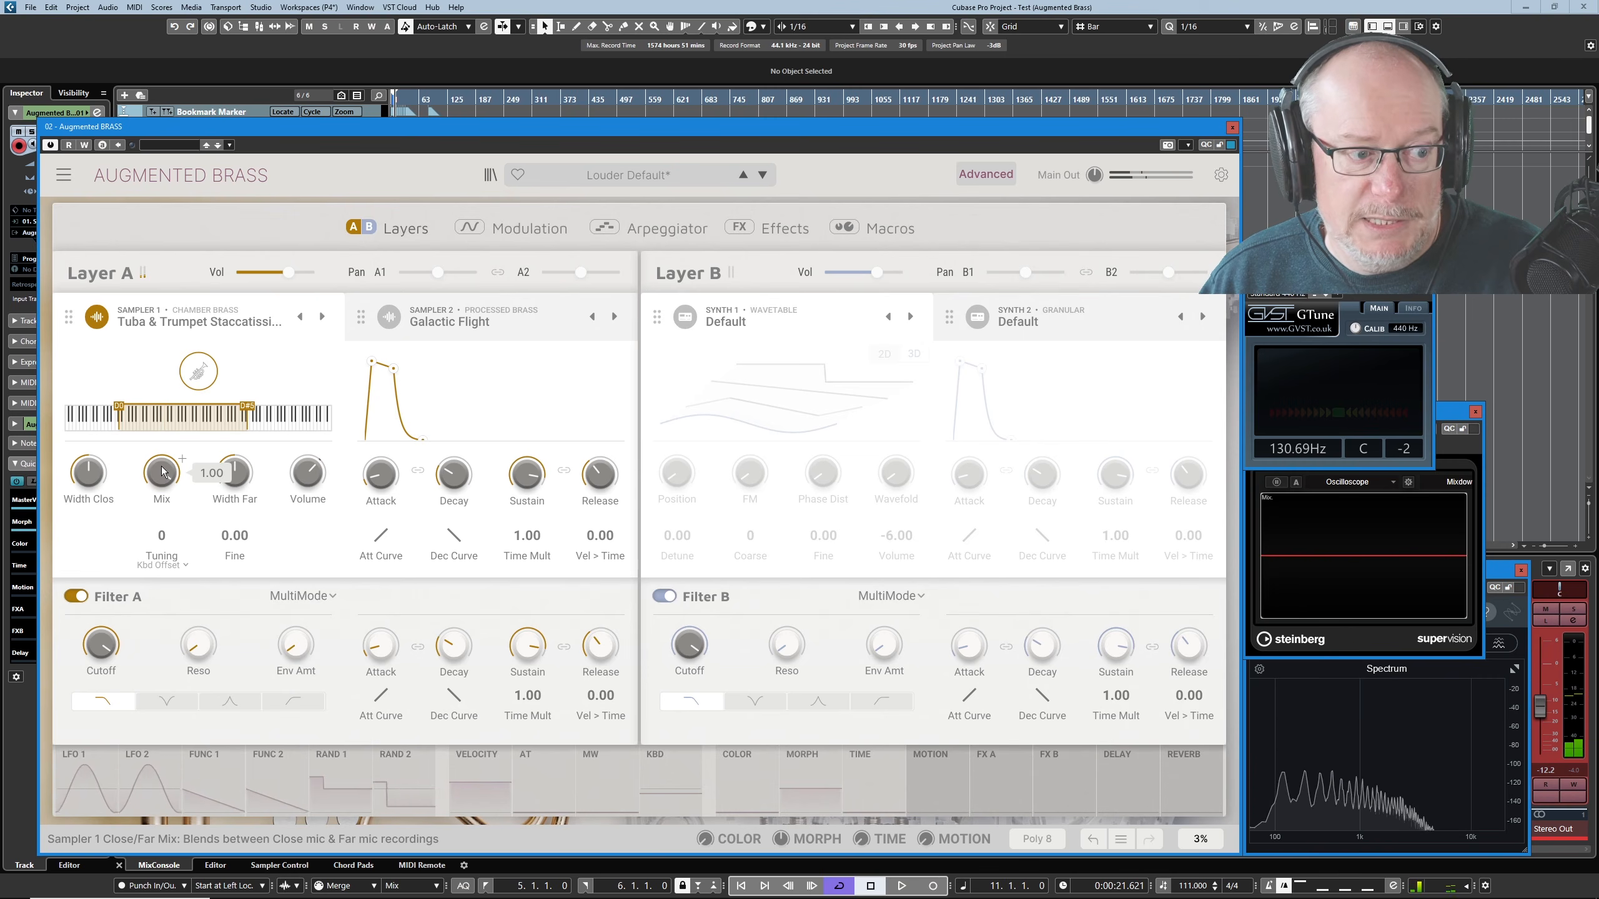
pyautogui.moveTo(168, 480)
pyautogui.mouseDown()
pyautogui.moveTo(167, 498)
pyautogui.moveTo(162, 473)
pyautogui.mouseUp()
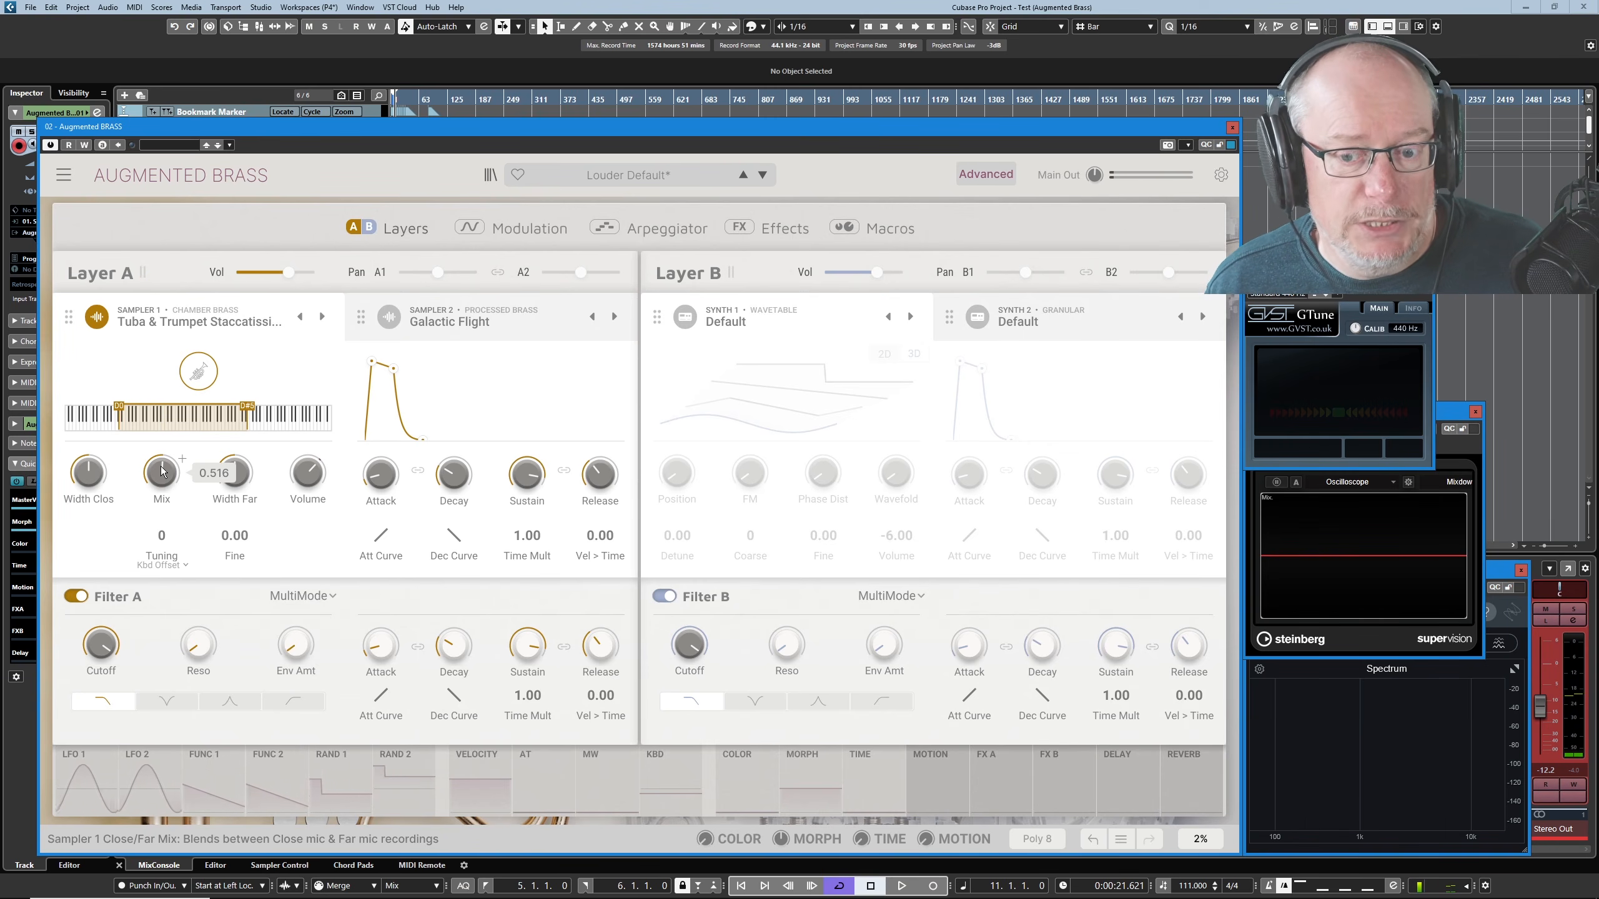
# - Load the Orchestral Brass sample Sustain Loud into Sampler 1 and try its close/far microphone Mix
pyautogui.click(217, 320)
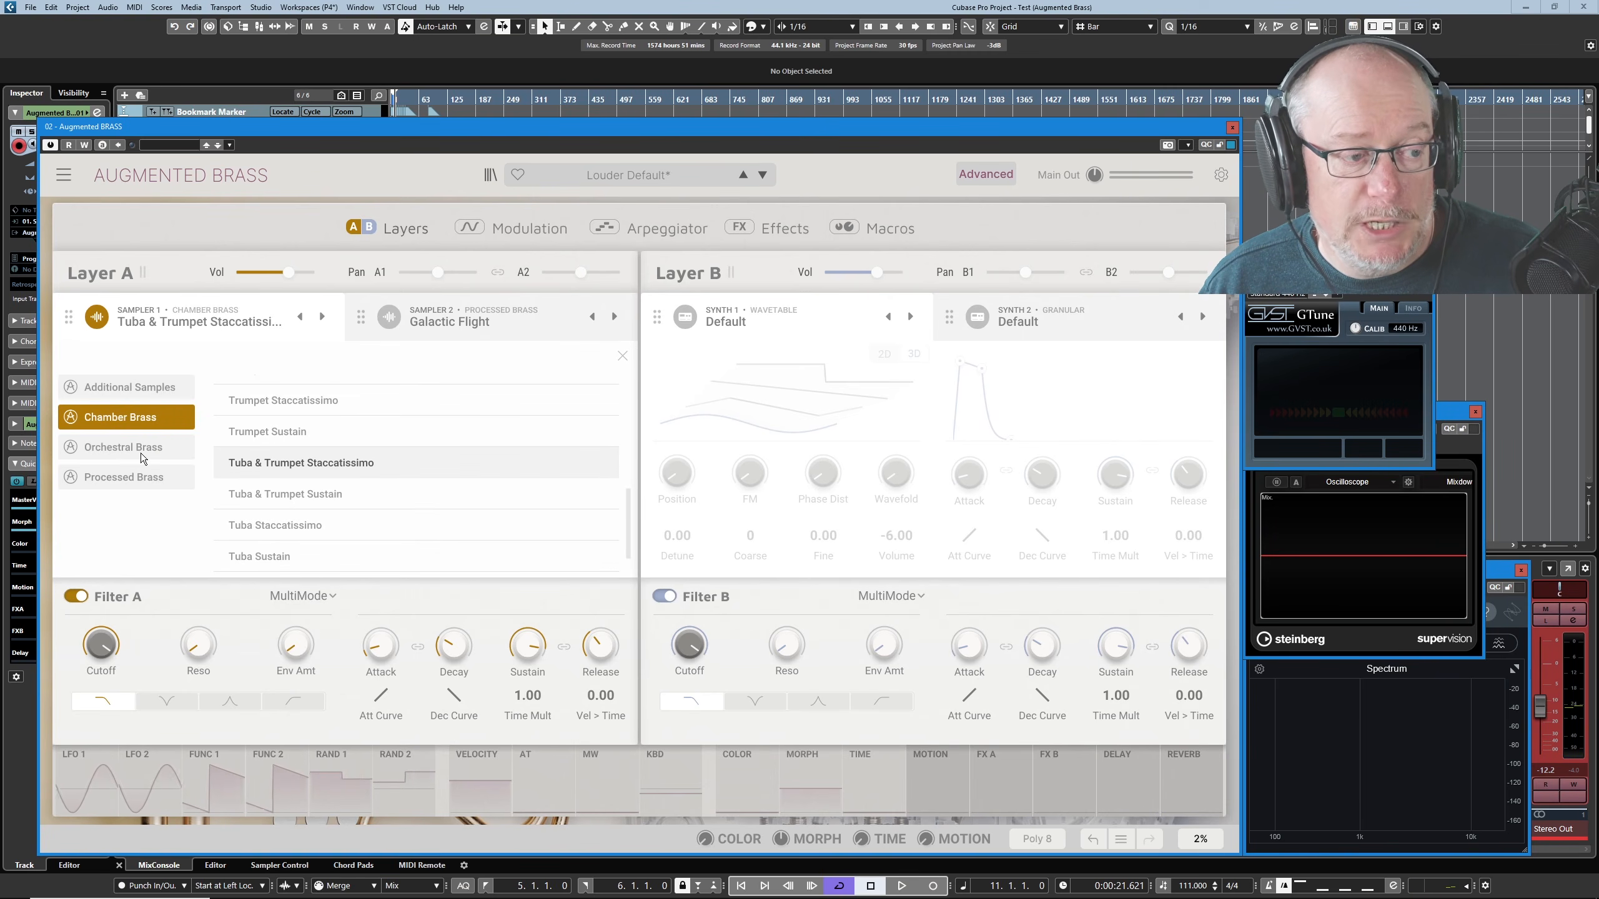
pyautogui.click(303, 469)
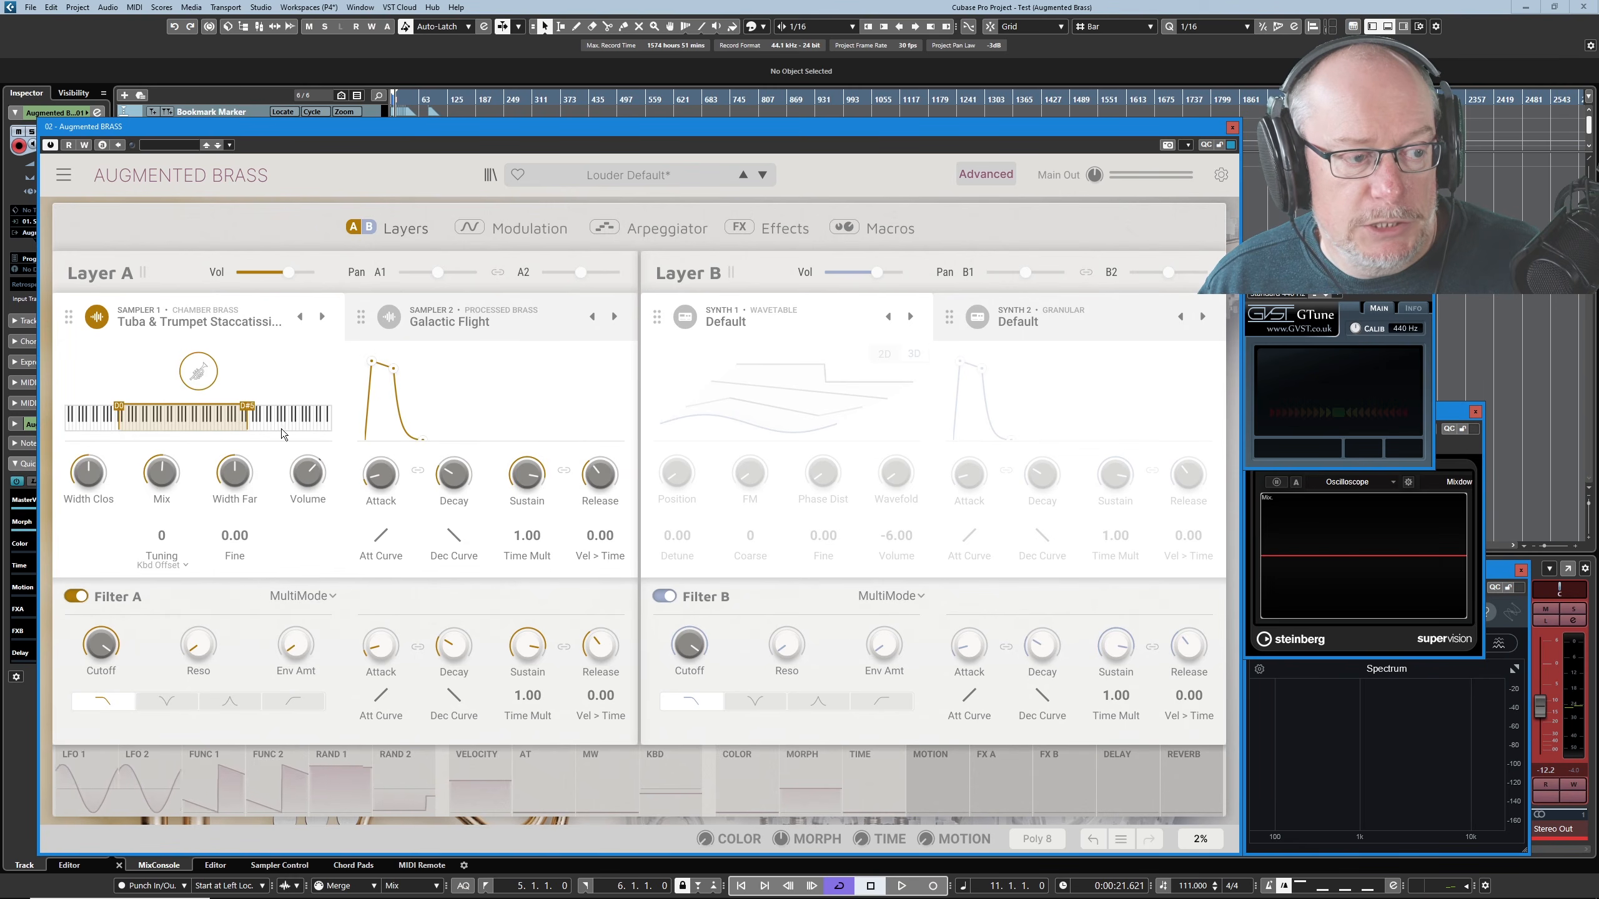
pyautogui.click(238, 322)
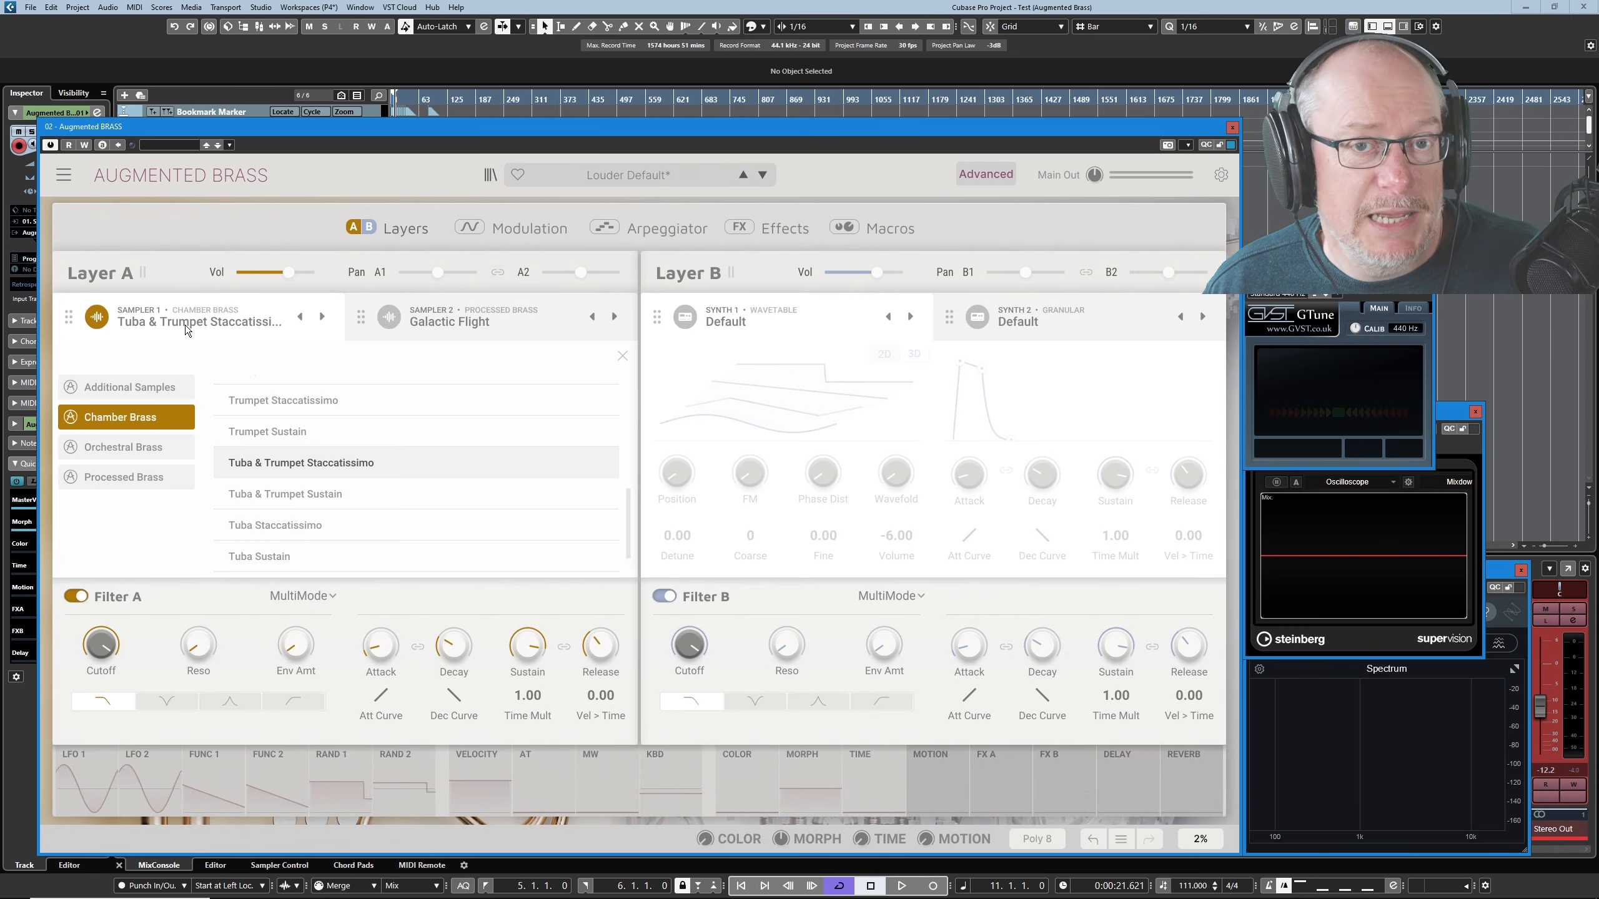
pyautogui.click(144, 448)
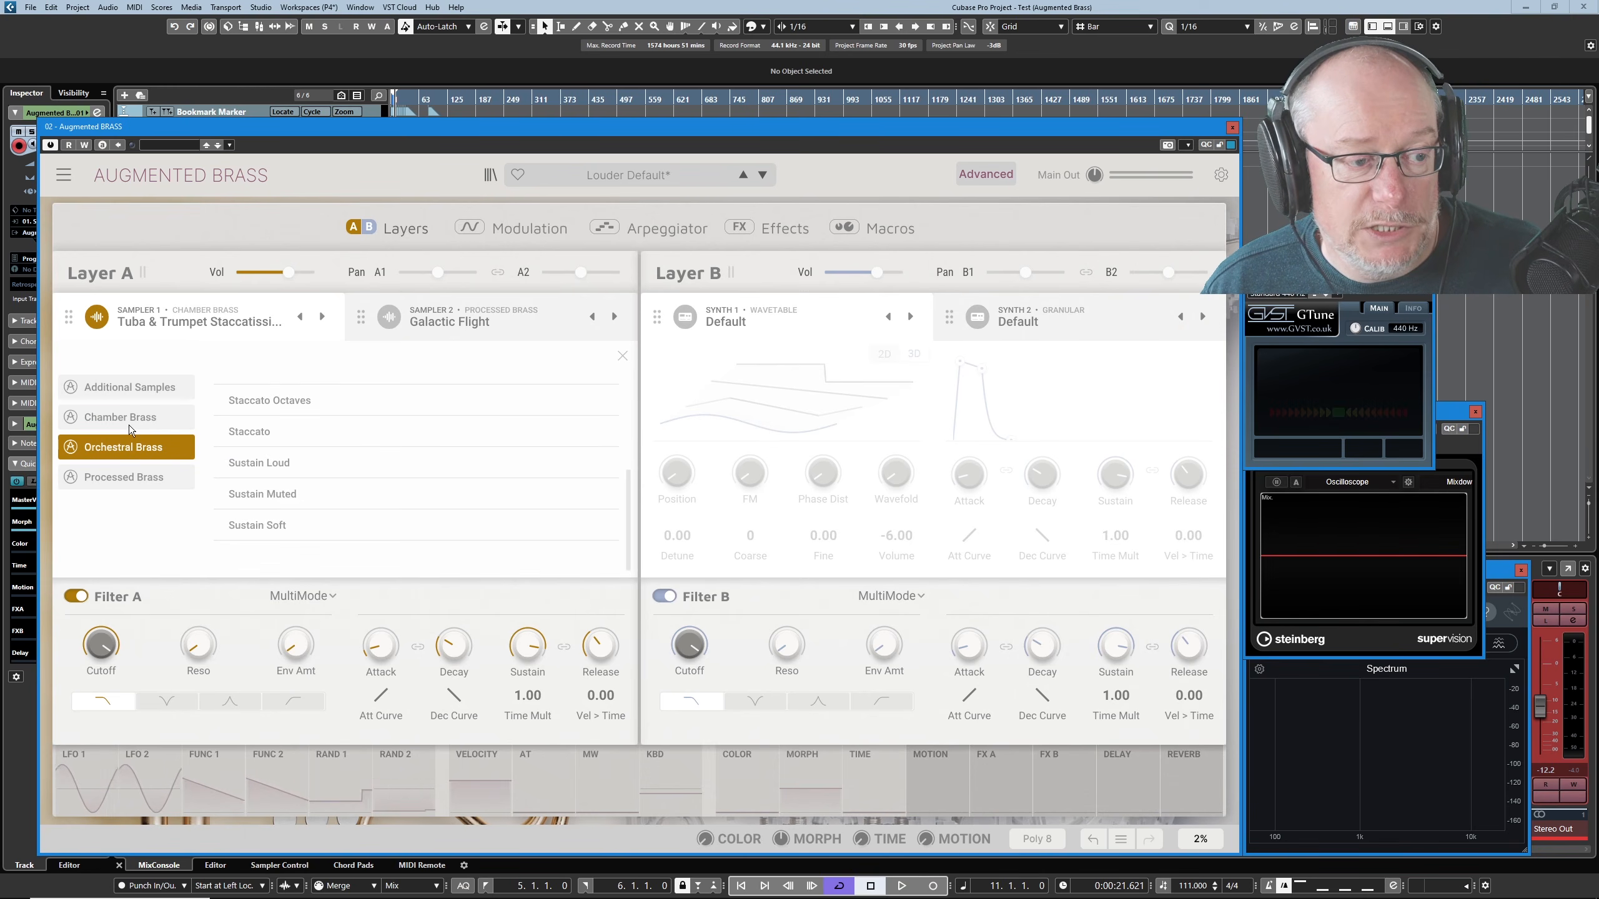
pyautogui.click(255, 463)
pyautogui.click(254, 462)
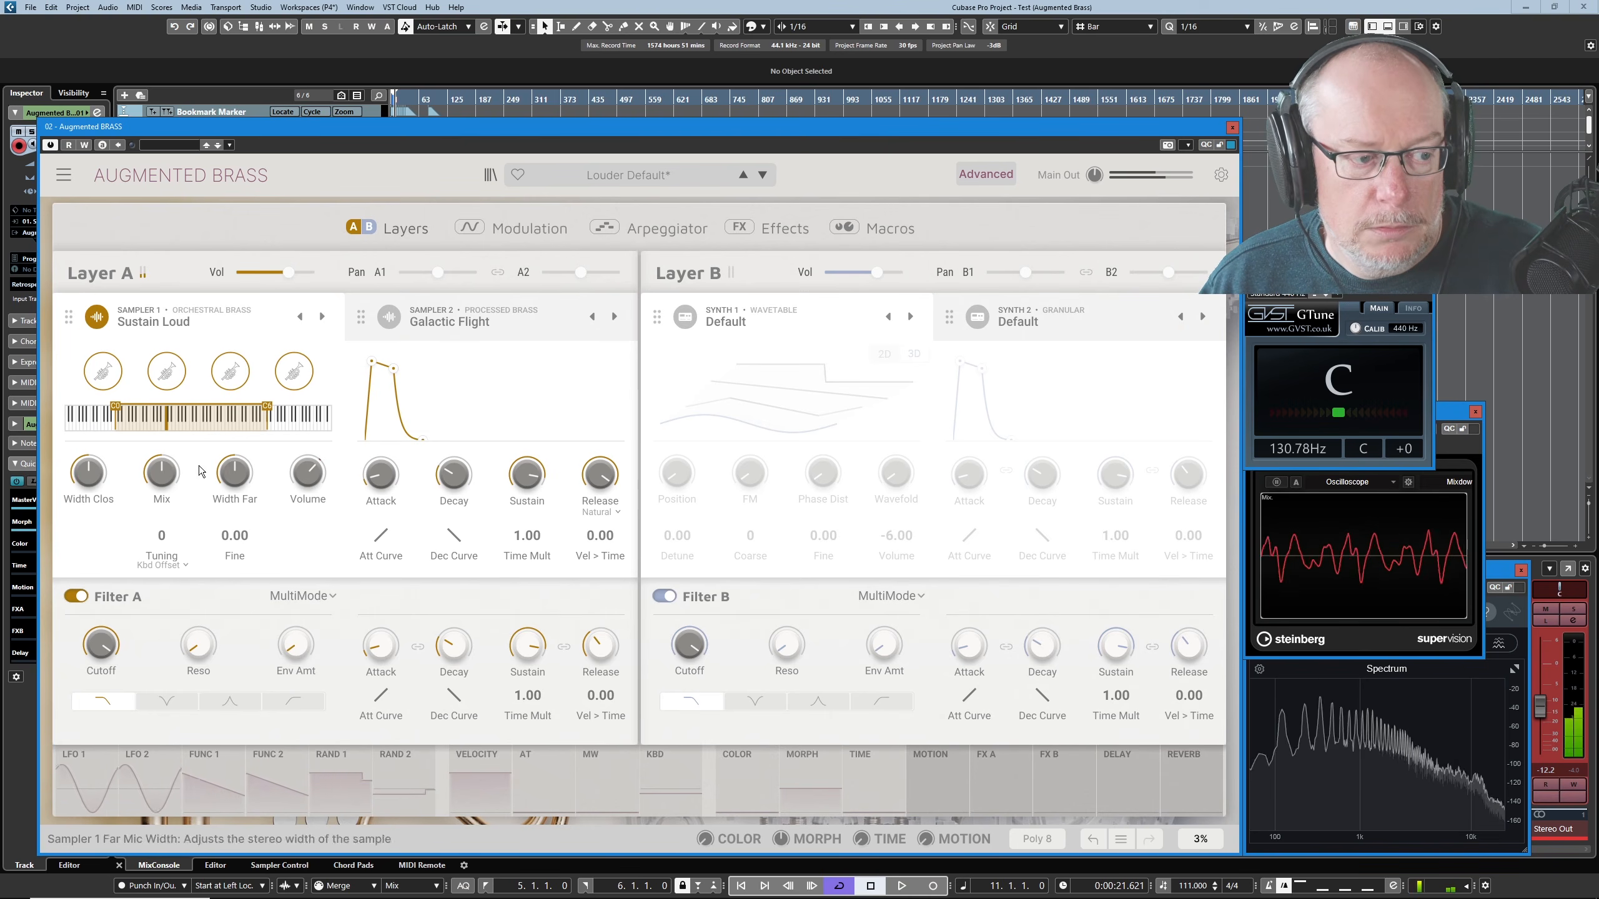
pyautogui.moveTo(146, 466)
pyautogui.mouseDown()
pyautogui.moveTo(146, 542)
pyautogui.moveTo(146, 387)
pyautogui.moveTo(162, 480)
pyautogui.mouseUp()
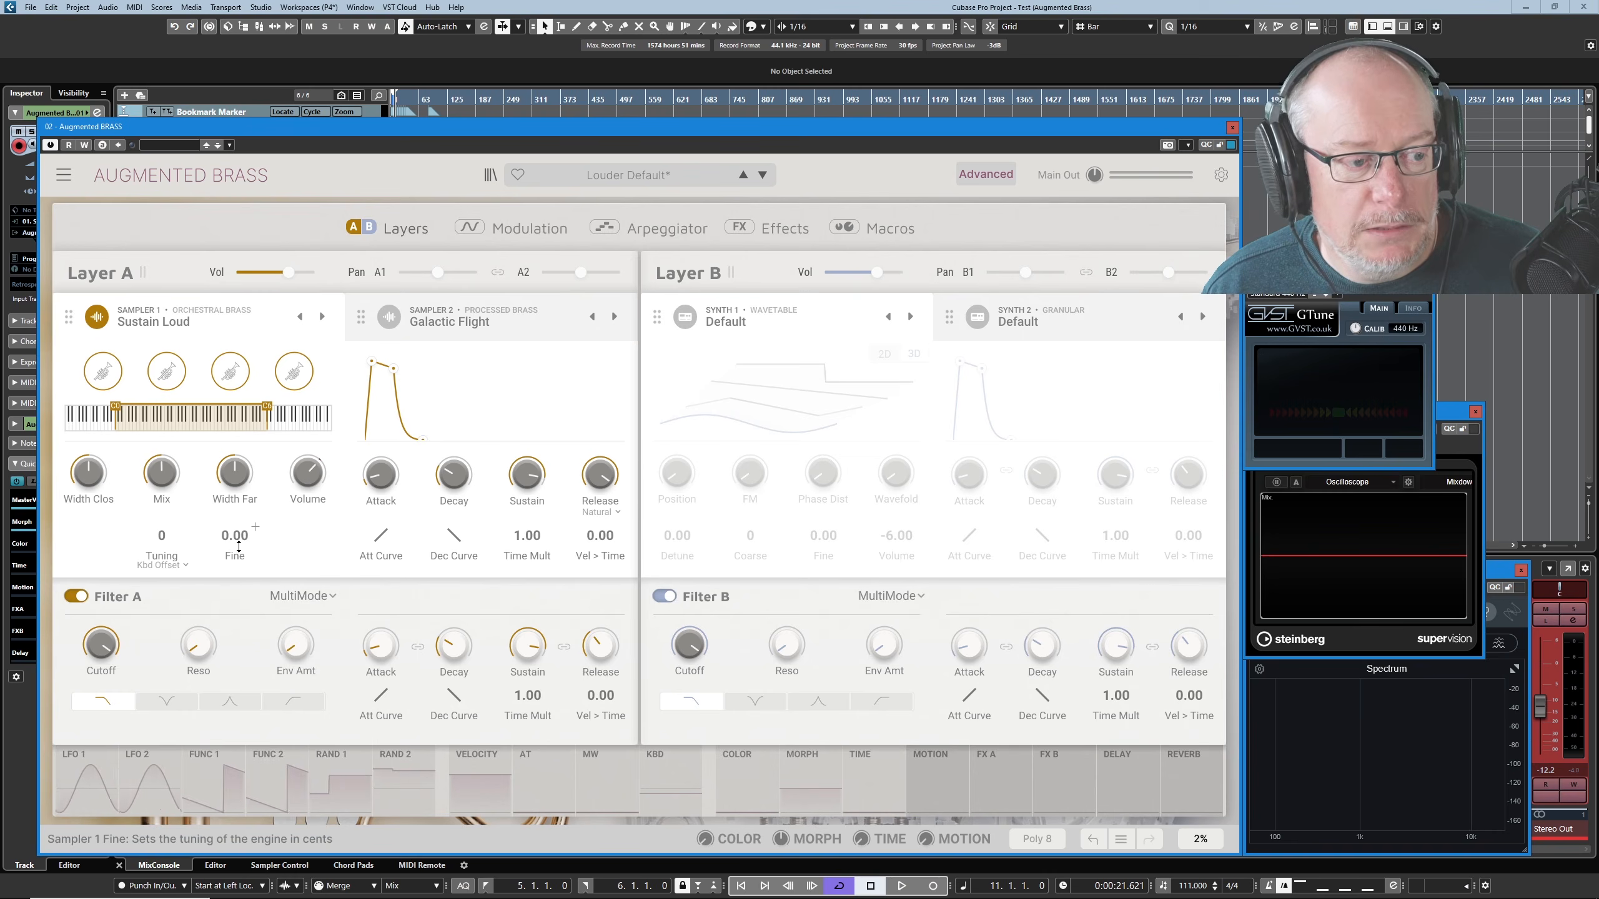
# - Activate Sampler 2 and try detuning Sampler 1 against it with Fine, resetting Fine to 0.00
pyautogui.click(390, 318)
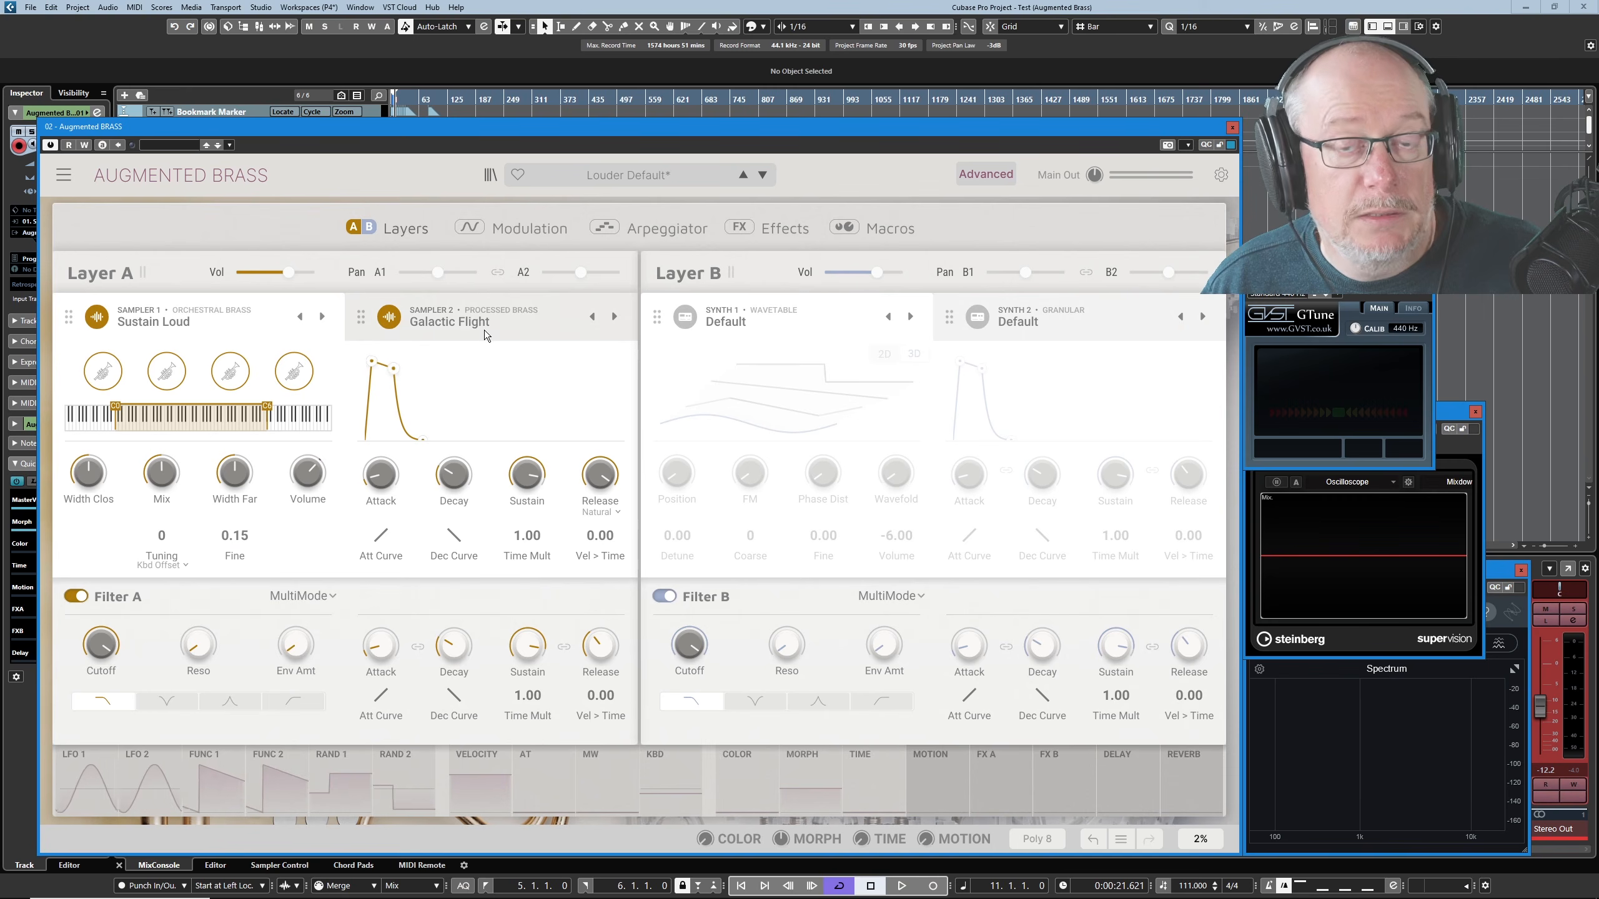
pyautogui.moveTo(234, 536); pyautogui.dragTo(255, 529)
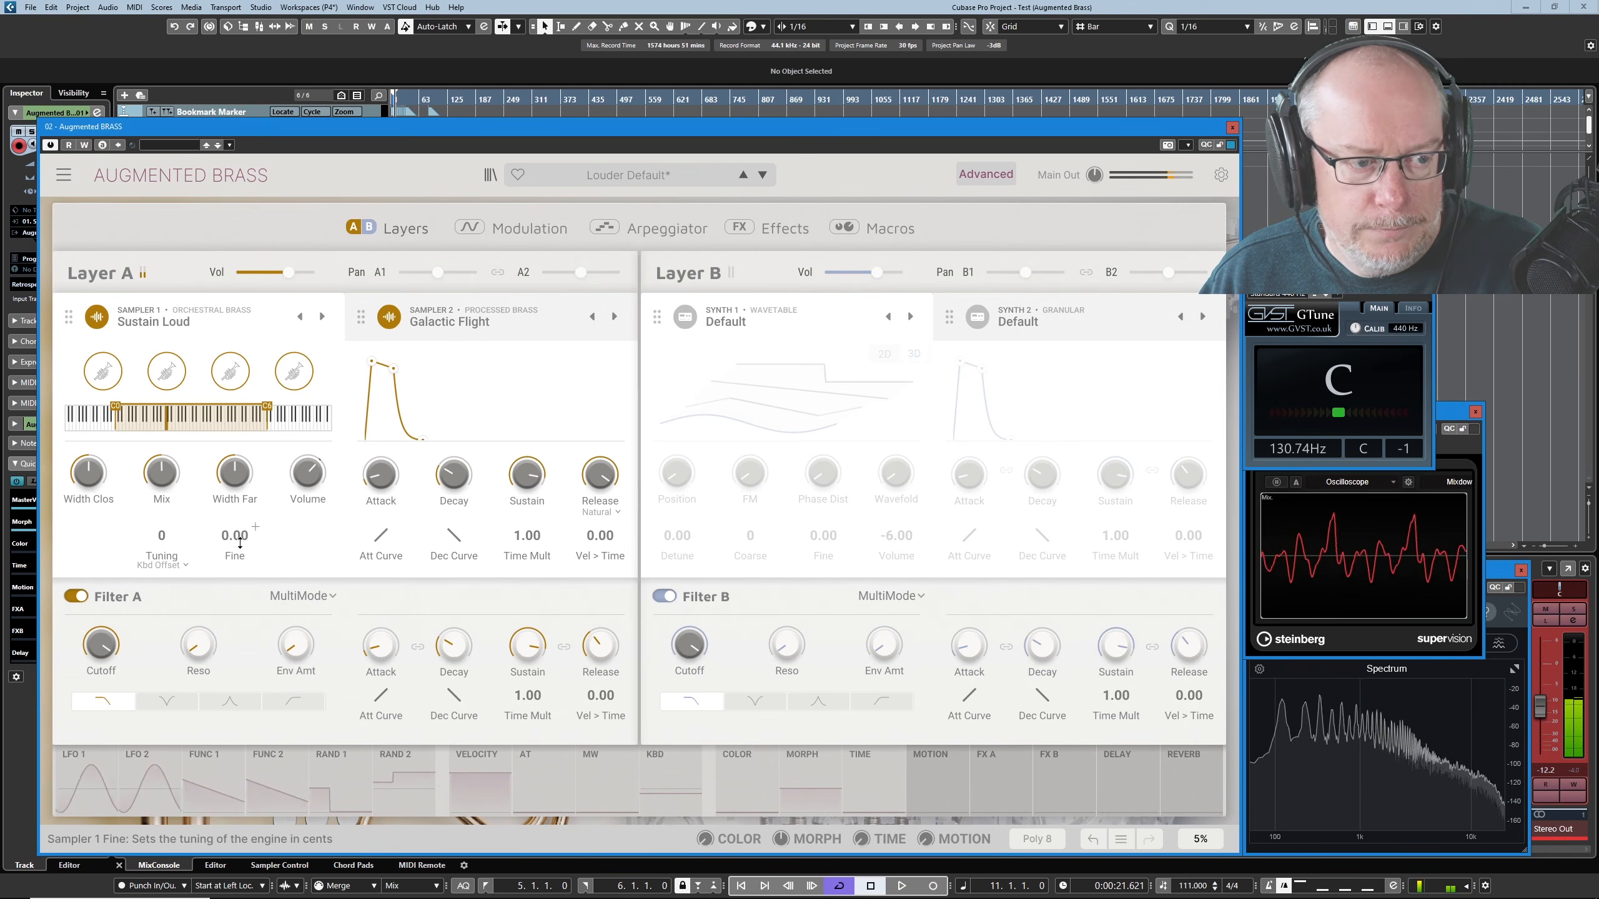
pyautogui.moveTo(241, 542)
pyautogui.mouseDown()
pyautogui.moveTo(254, 519)
pyautogui.moveTo(254, 546)
pyautogui.moveTo(240, 532)
pyautogui.mouseUp()
pyautogui.doubleClick(239, 532)
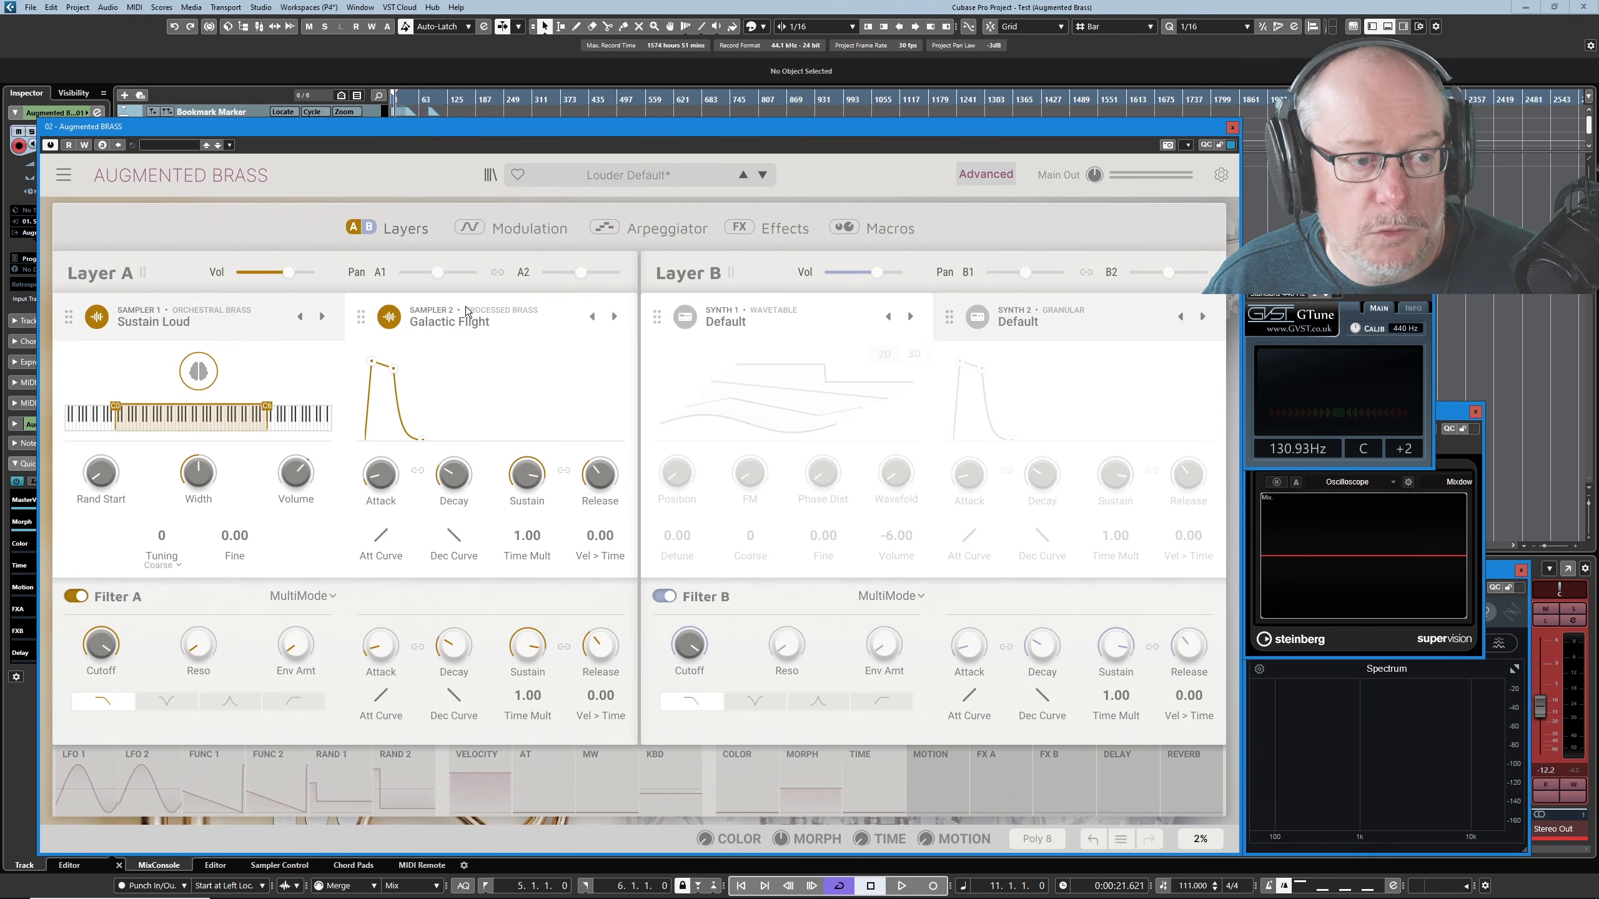
# - Compare the controls of Sampler 1's Sustain Loud and Sampler 2's Galactic Flight by switching between the two engines
pyautogui.click(426, 319)
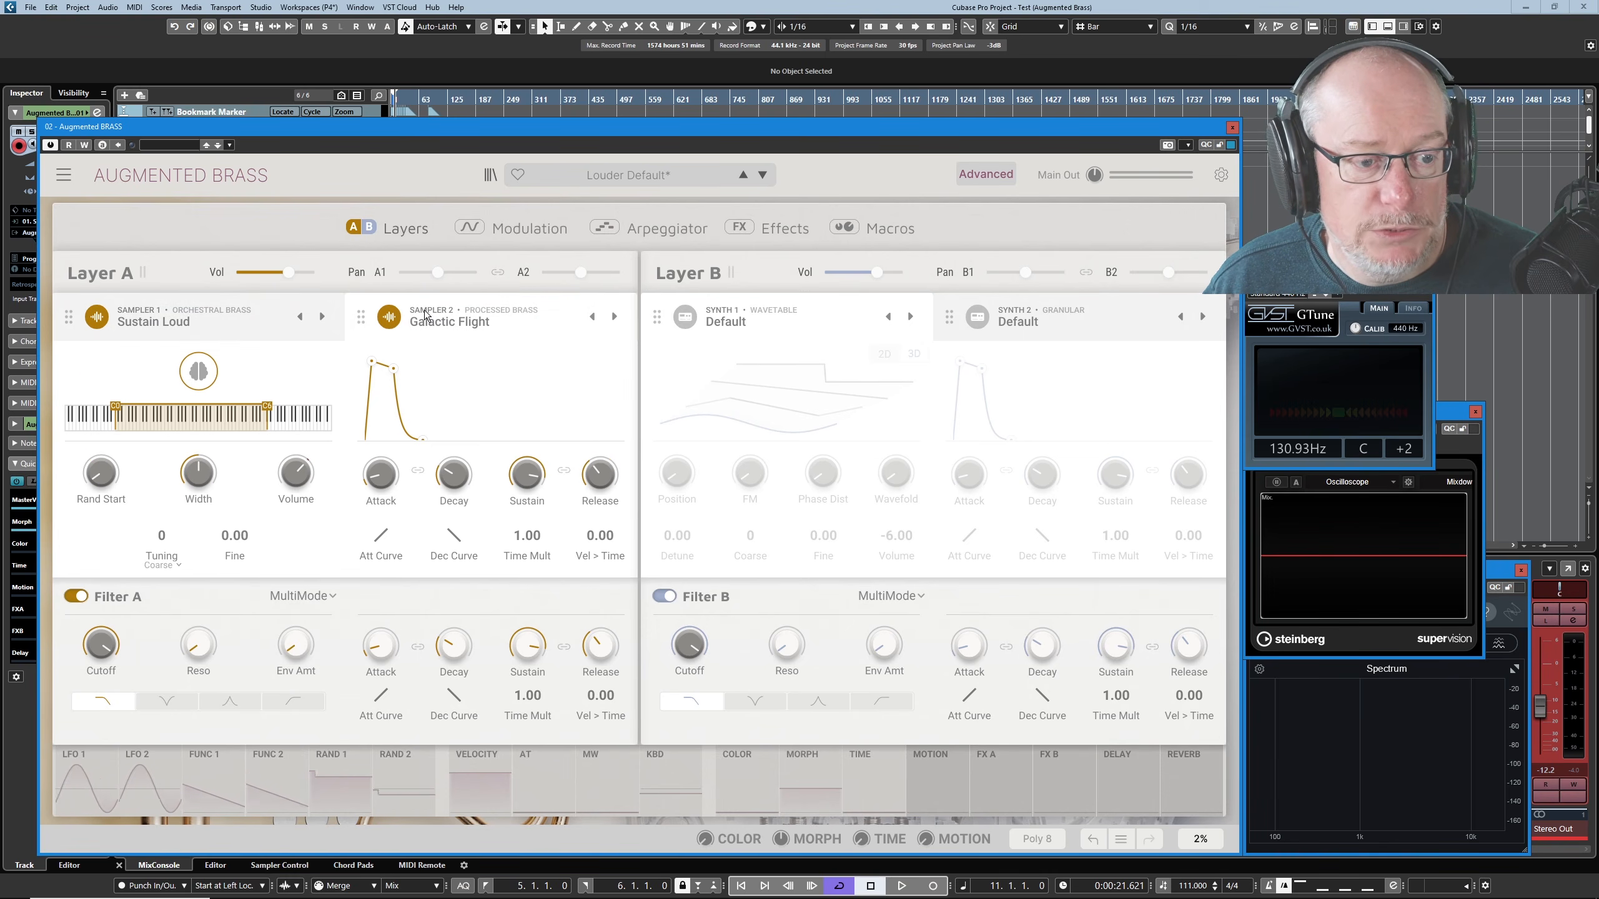
pyautogui.click(229, 306)
pyautogui.click(428, 313)
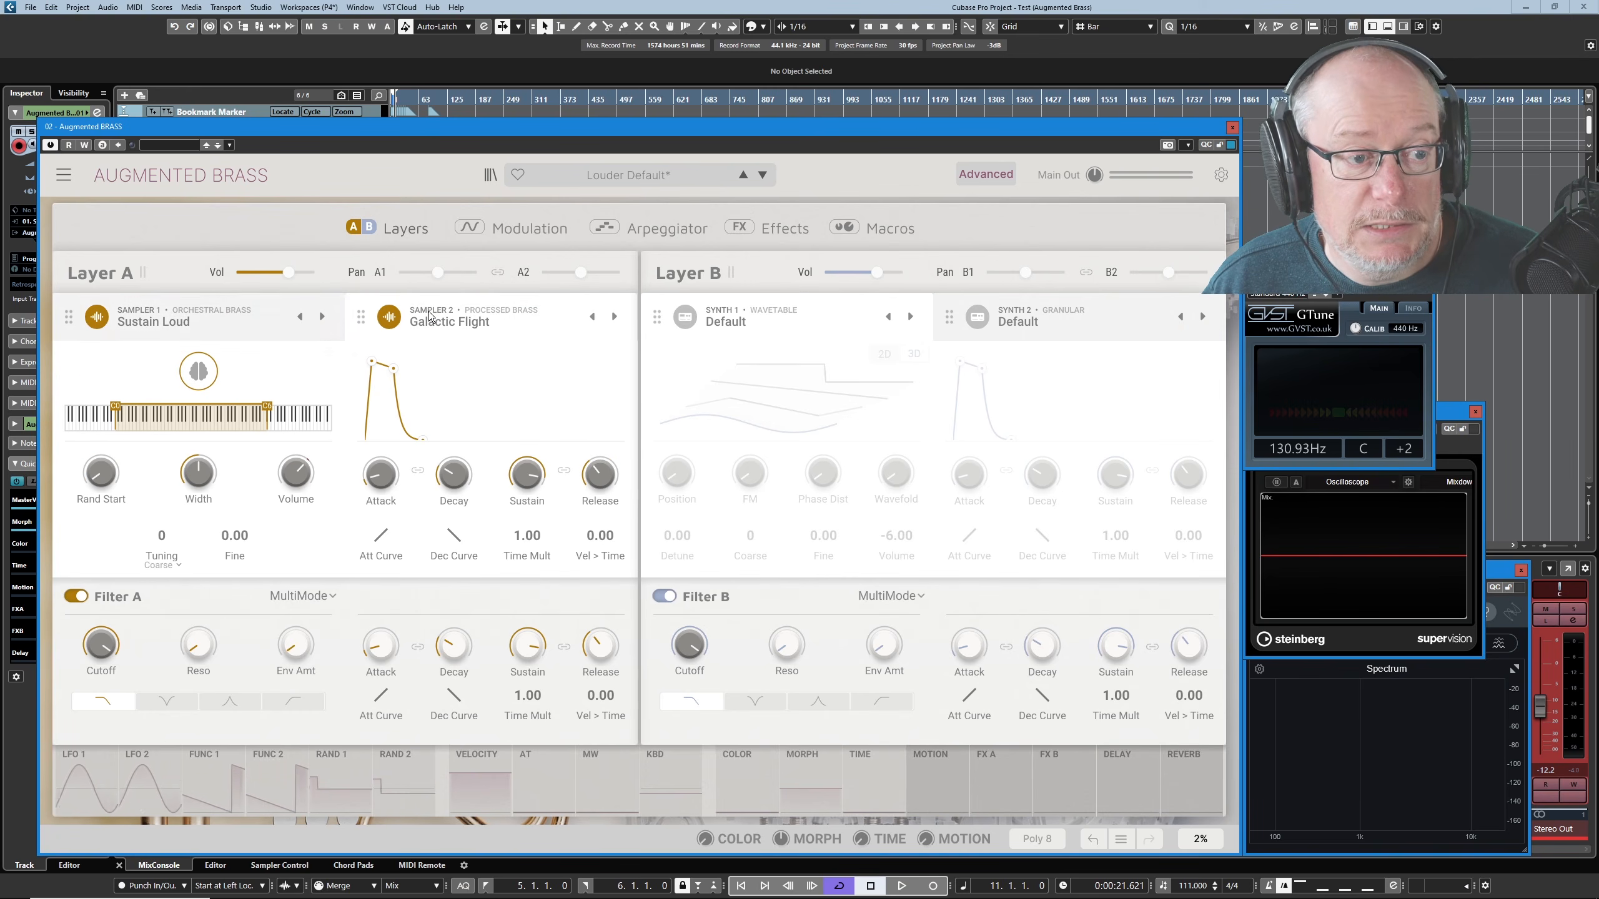
pyautogui.click(230, 311)
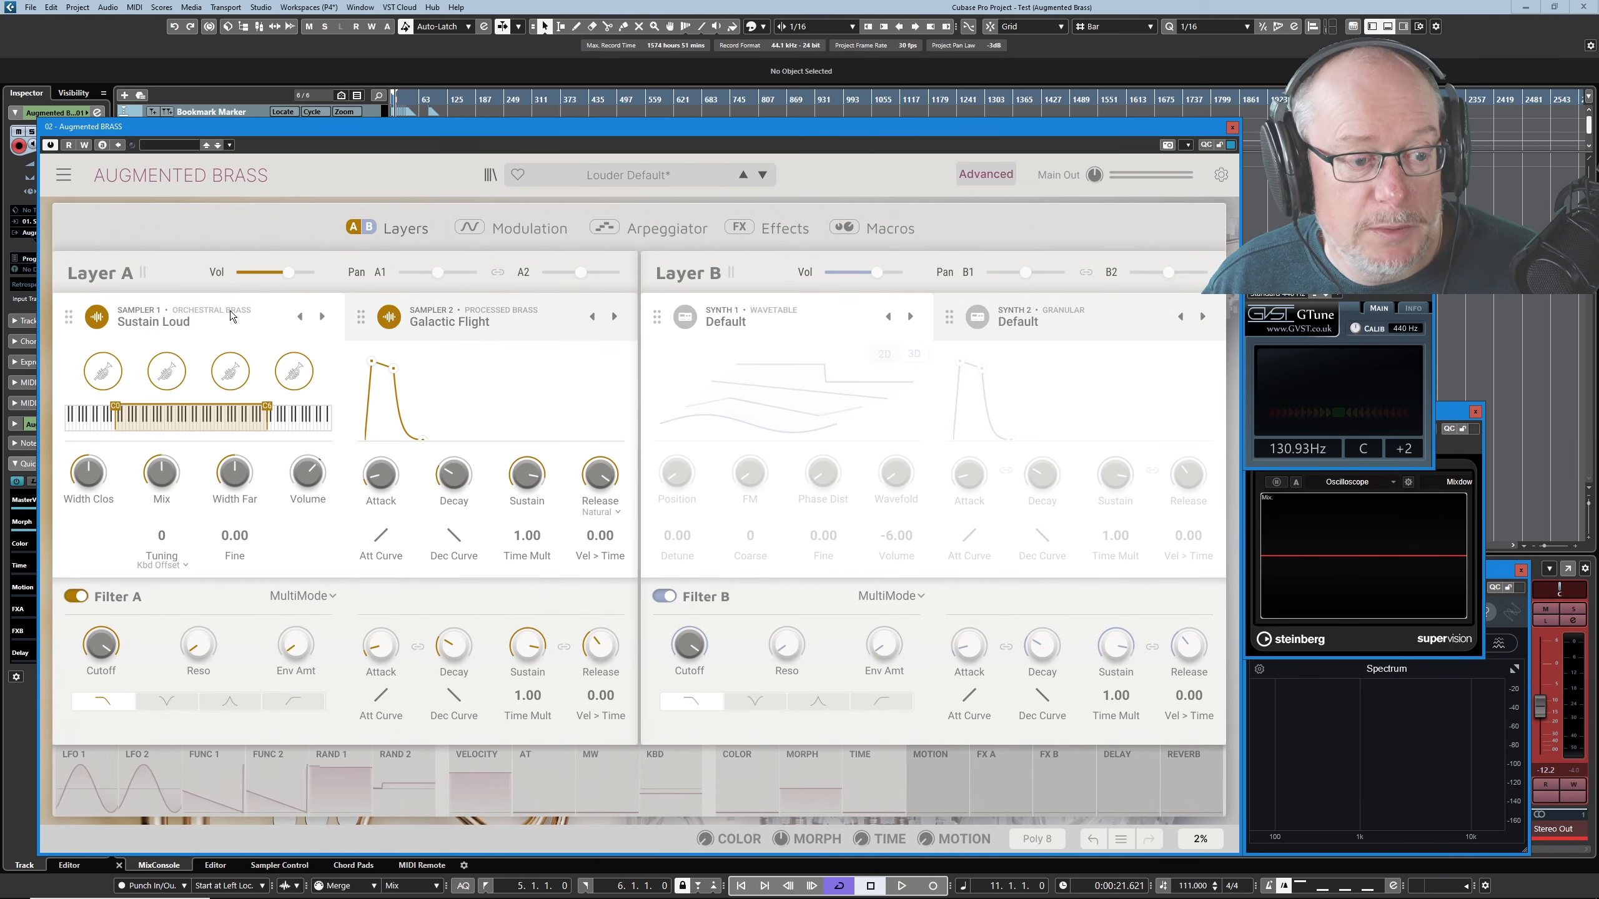
pyautogui.click(448, 315)
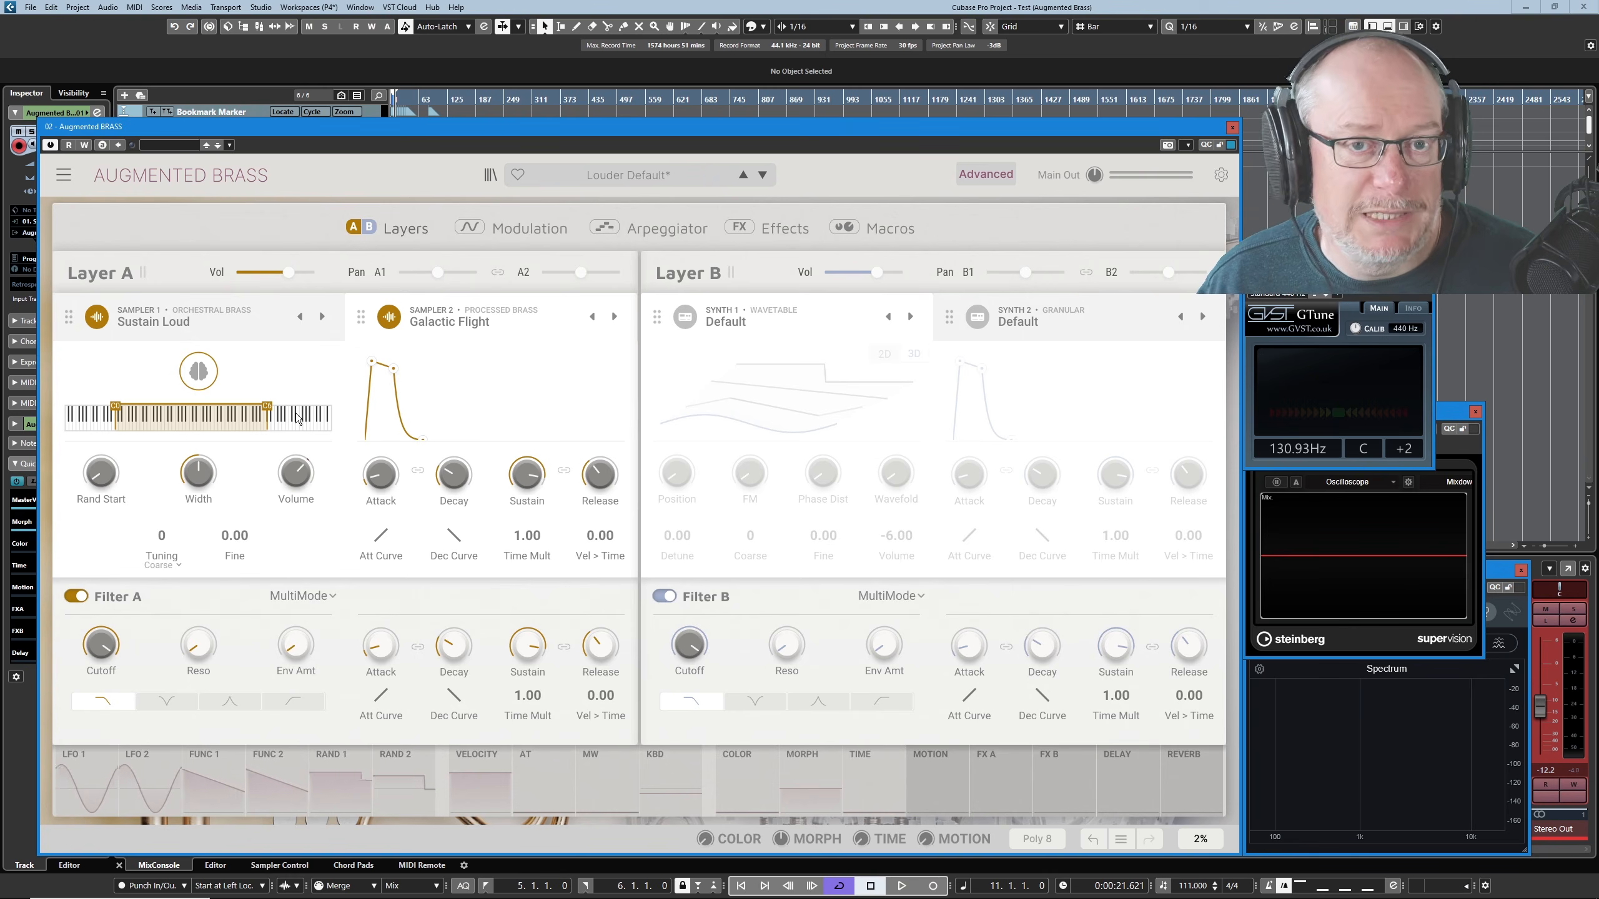
pyautogui.click(192, 317)
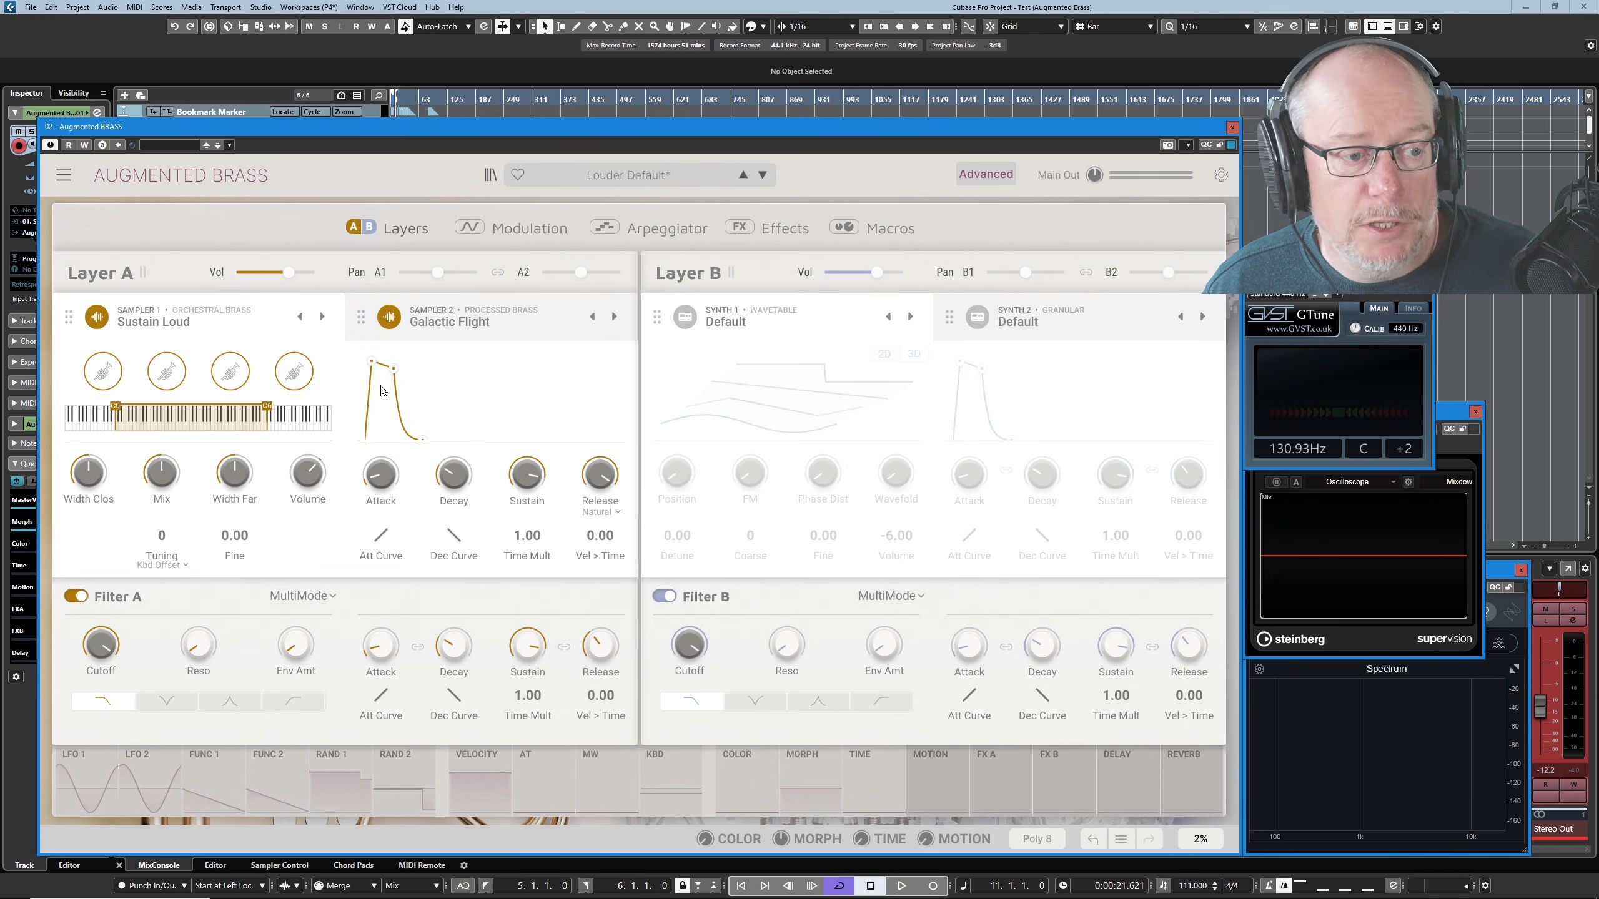
# - Try several attack lengths in Sampler 1's envelope graph, ending with a long, gradual attack
pyautogui.moveTo(376, 367); pyautogui.dragTo(434, 362)
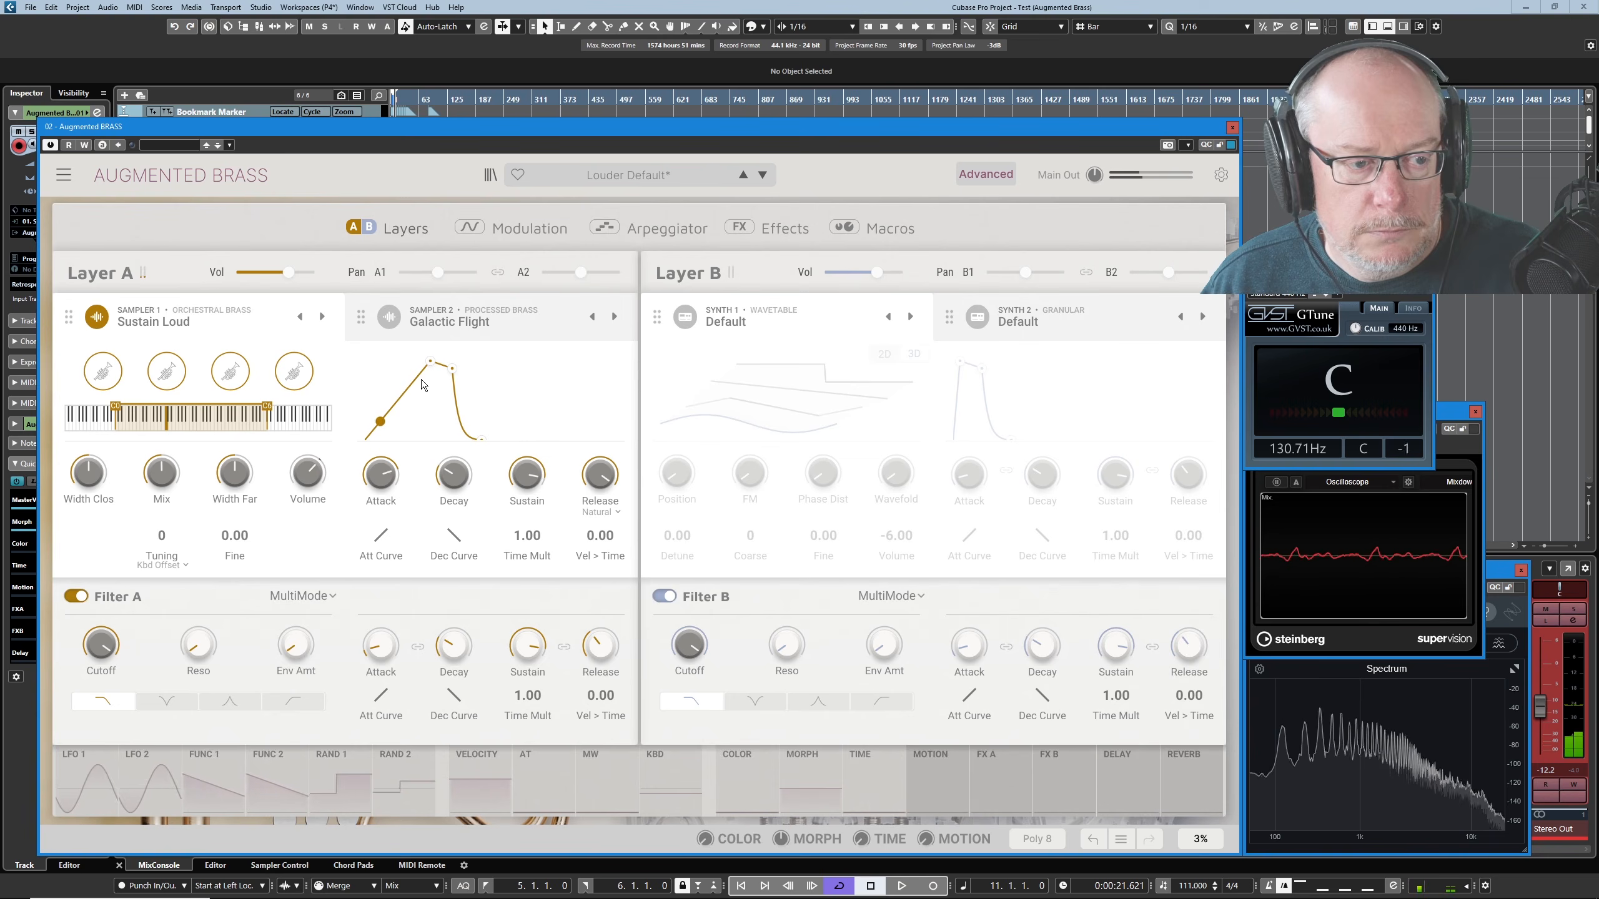
pyautogui.moveTo(431, 360); pyautogui.dragTo(449, 360)
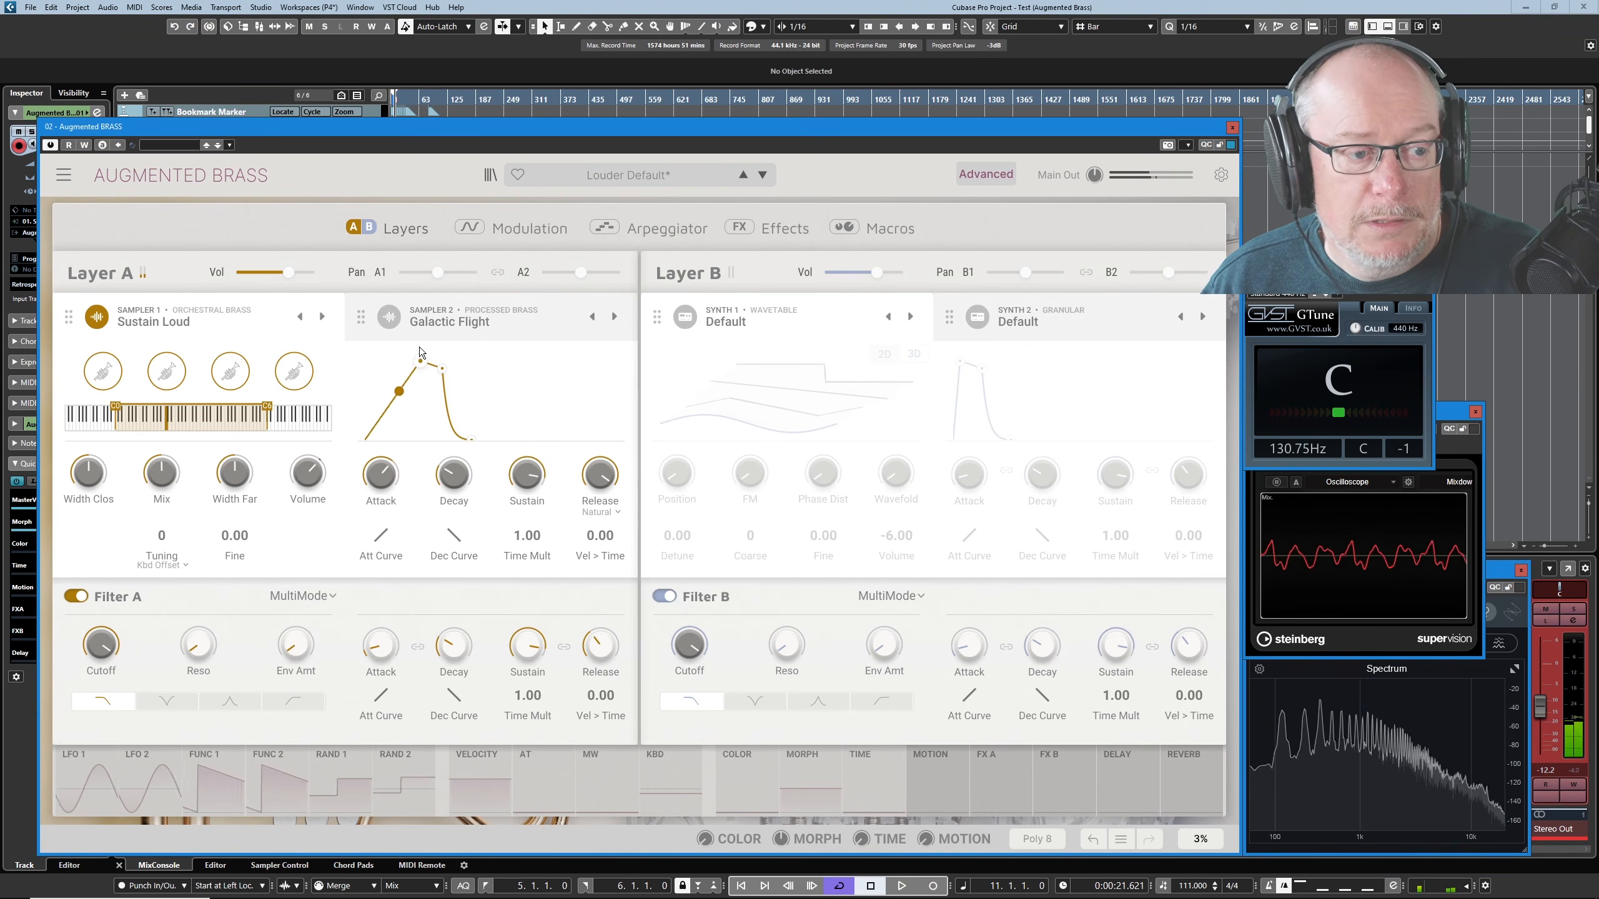
pyautogui.moveTo(449, 360); pyautogui.dragTo(401, 359)
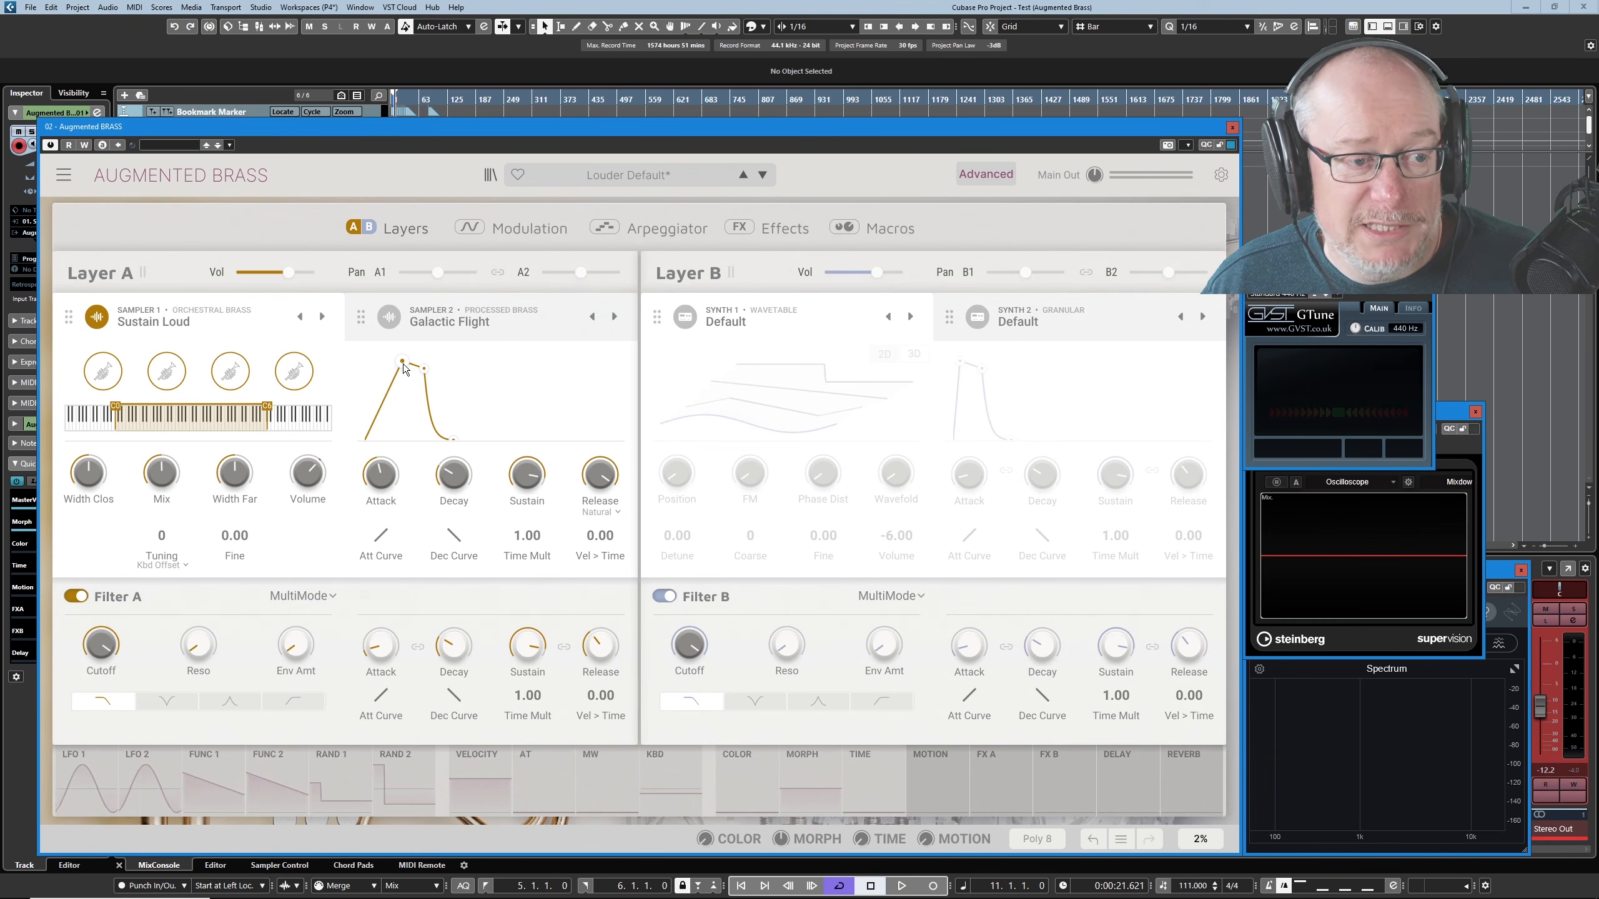
pyautogui.moveTo(402, 376)
pyautogui.mouseDown()
pyautogui.moveTo(404, 405)
pyautogui.moveTo(434, 360)
pyautogui.moveTo(387, 360)
pyautogui.moveTo(400, 364)
pyautogui.mouseUp()
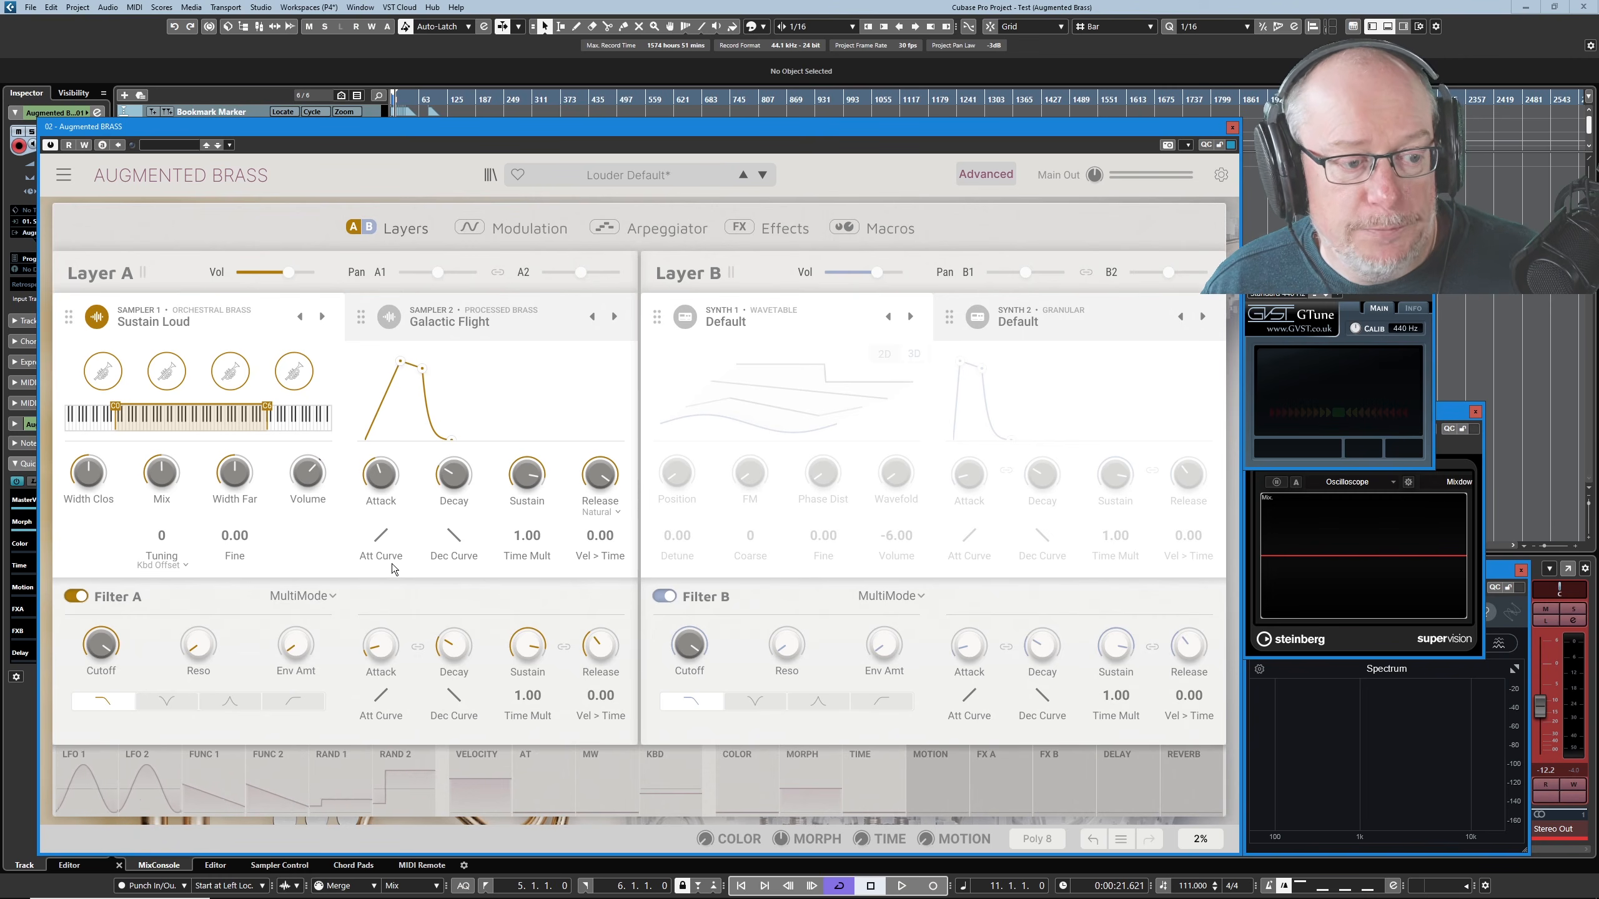
pyautogui.moveTo(408, 365); pyautogui.dragTo(445, 362)
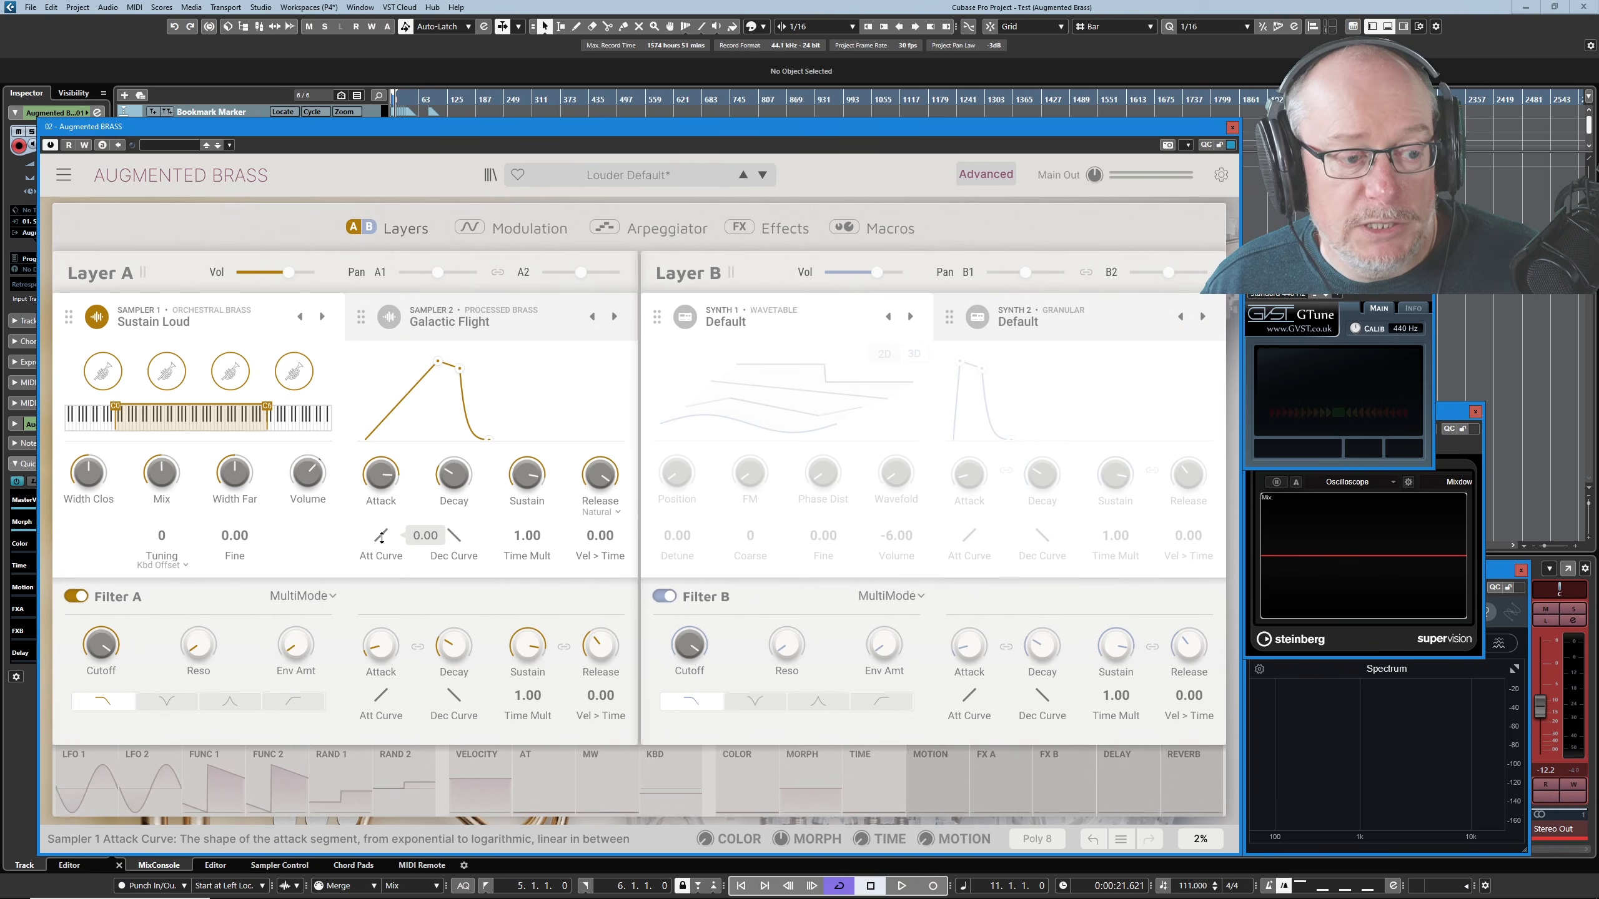
# - Bend Sampler 1's attack curve to an exponential 3.84, and reverse it into a logarithmic, outward-bulging curve
pyautogui.moveTo(385, 540); pyautogui.dragTo(384, 542)
pyautogui.moveTo(381, 535)
pyautogui.mouseDown()
pyautogui.moveTo(381, 582)
pyautogui.moveTo(381, 530)
pyautogui.mouseUp()
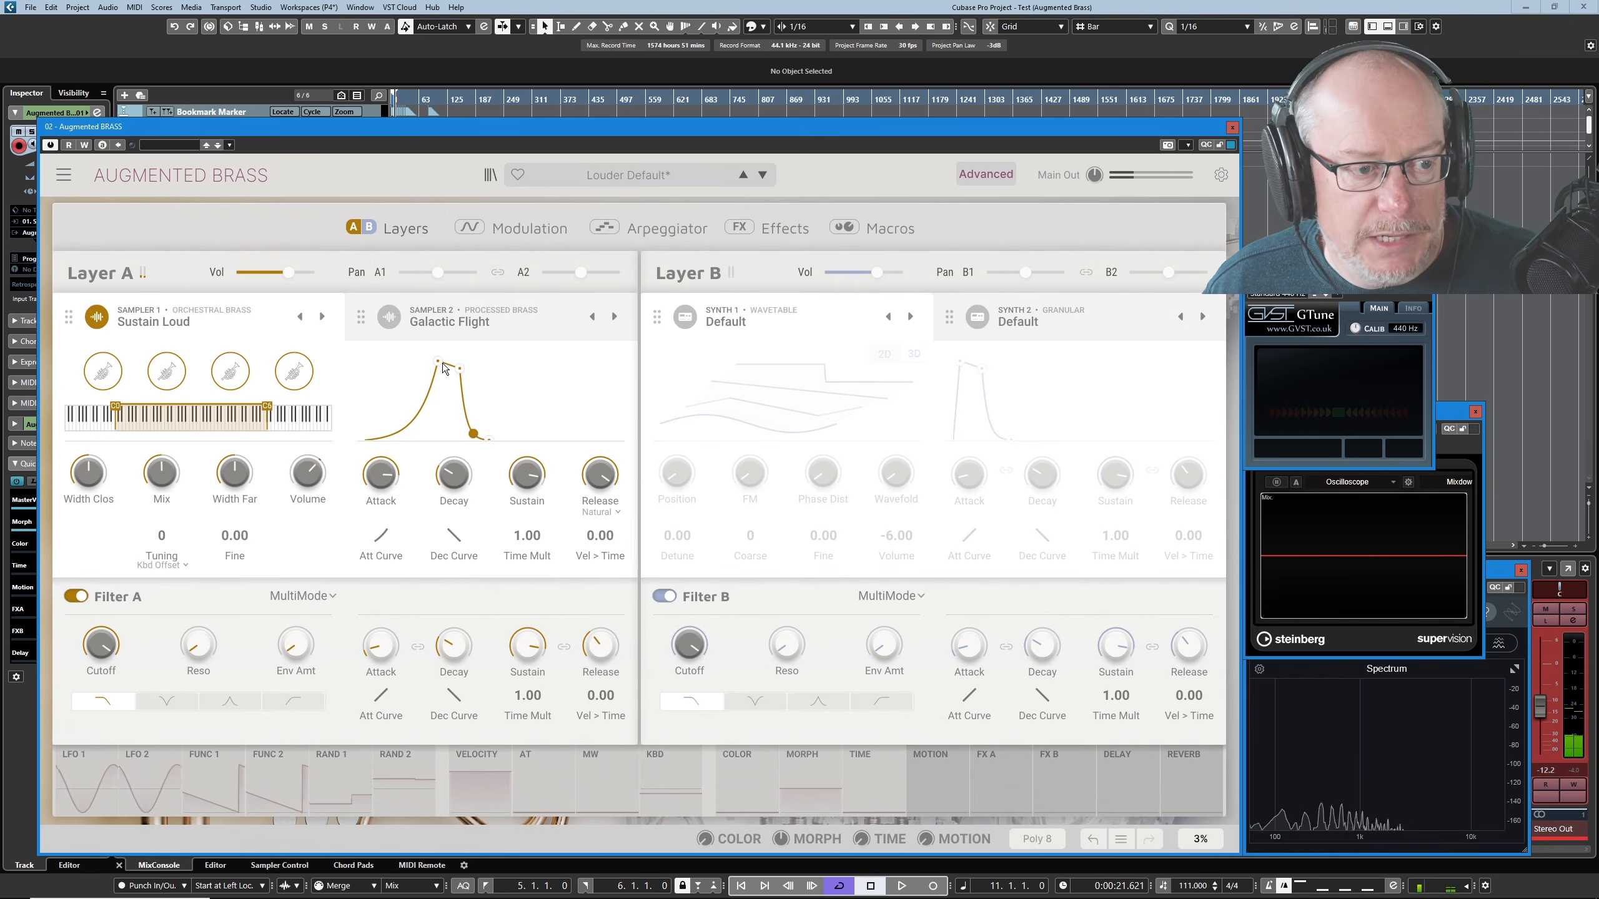
pyautogui.moveTo(383, 536)
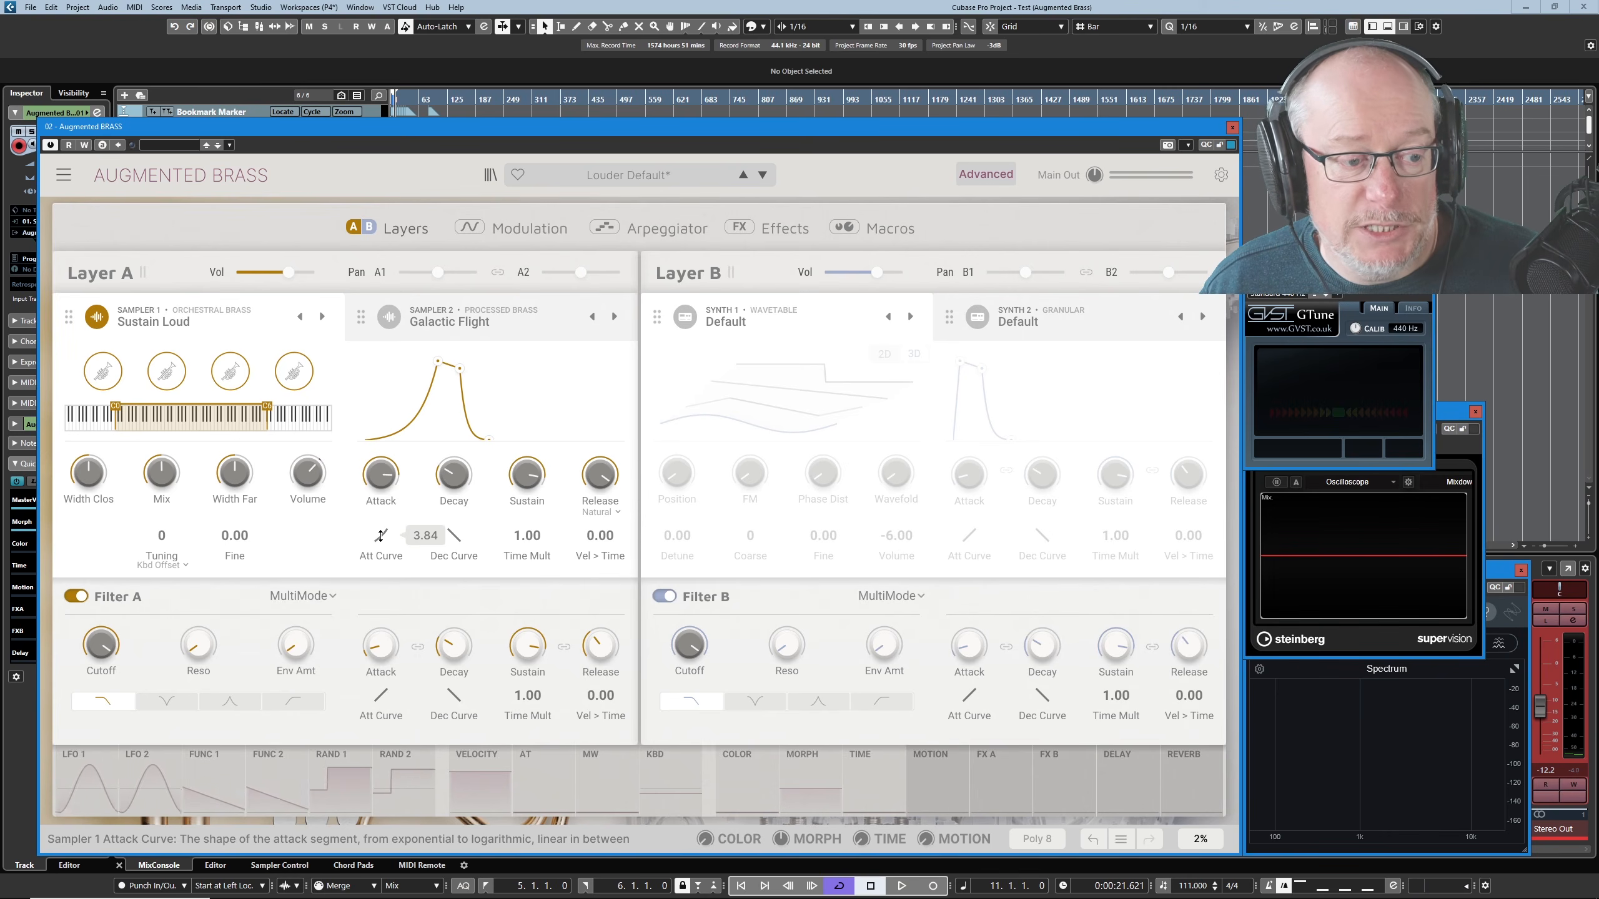
pyautogui.moveTo(380, 535)
pyautogui.mouseDown()
pyautogui.moveTo(380, 614)
pyautogui.moveTo(381, 503)
pyautogui.moveTo(380, 585)
pyautogui.moveTo(380, 567)
pyautogui.mouseUp()
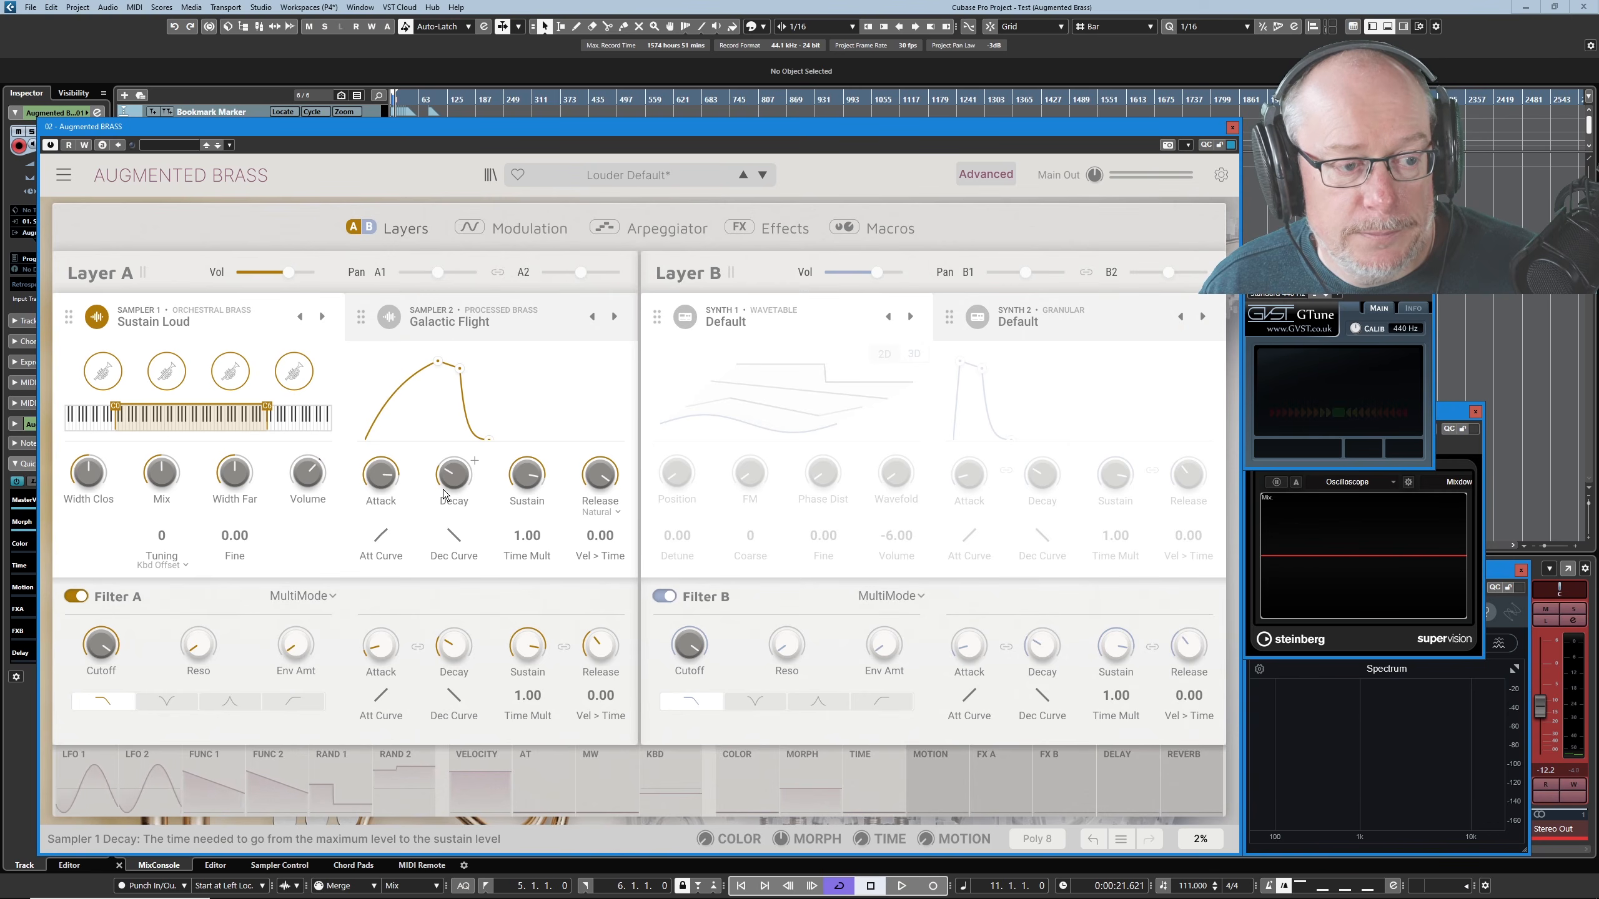
# - Shorten the attack of Sampler 1's envelope, and lengthen its decay with a lower sustain level
pyautogui.moveTo(438, 367)
pyautogui.mouseDown()
pyautogui.moveTo(464, 365)
pyautogui.moveTo(384, 364)
pyautogui.moveTo(424, 363)
pyautogui.mouseUp()
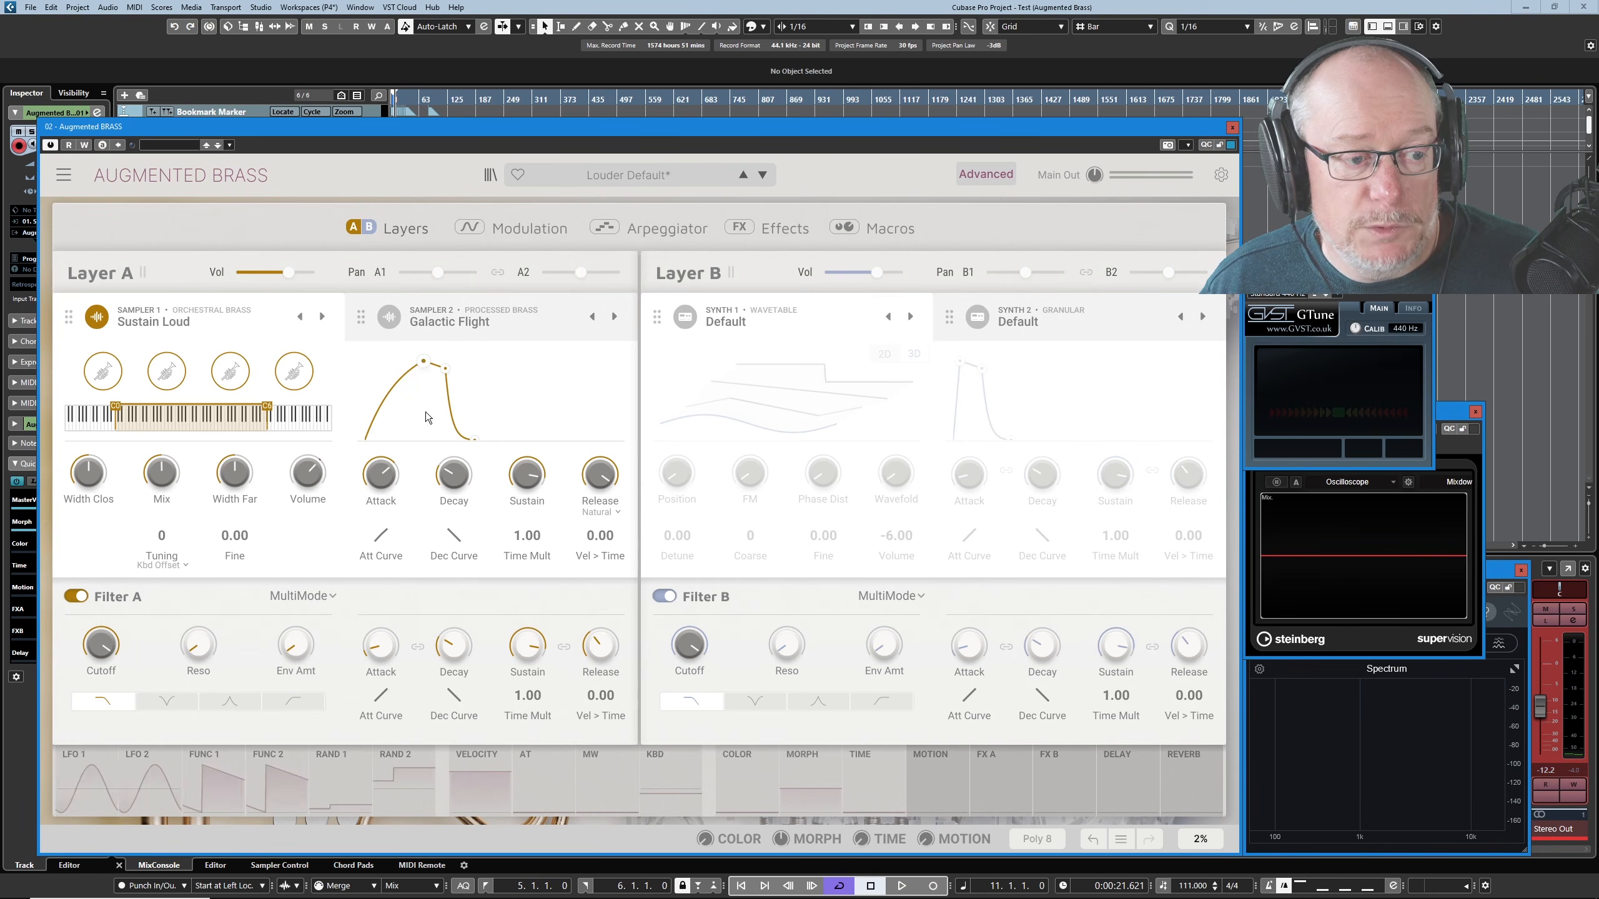
pyautogui.moveTo(381, 476); pyautogui.dragTo(401, 438)
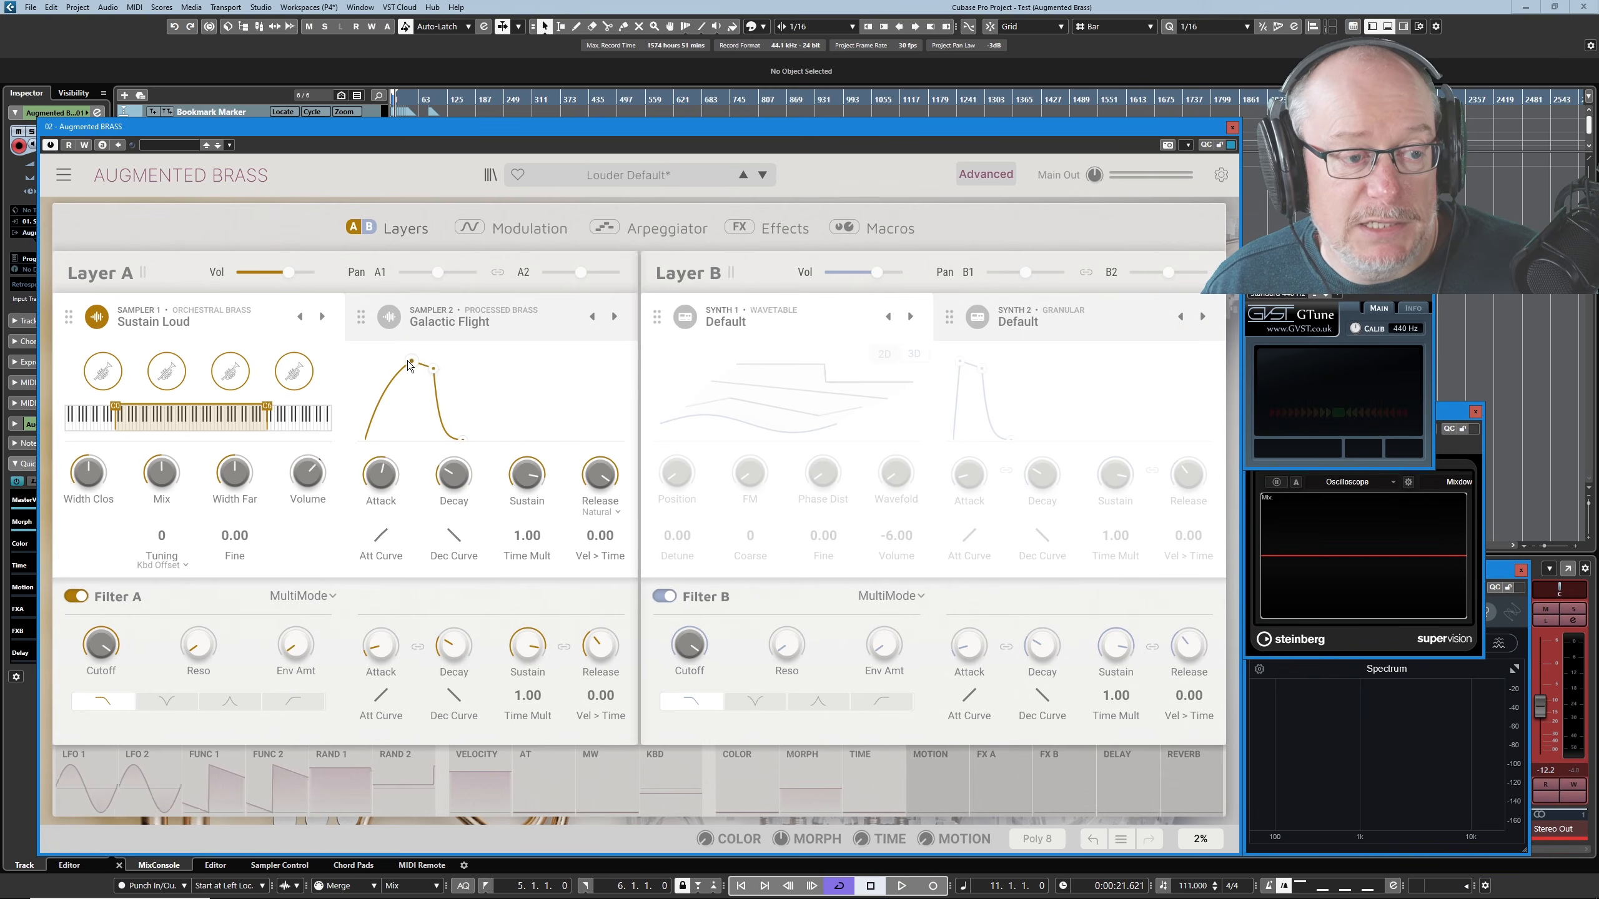
pyautogui.moveTo(433, 374); pyautogui.dragTo(482, 395)
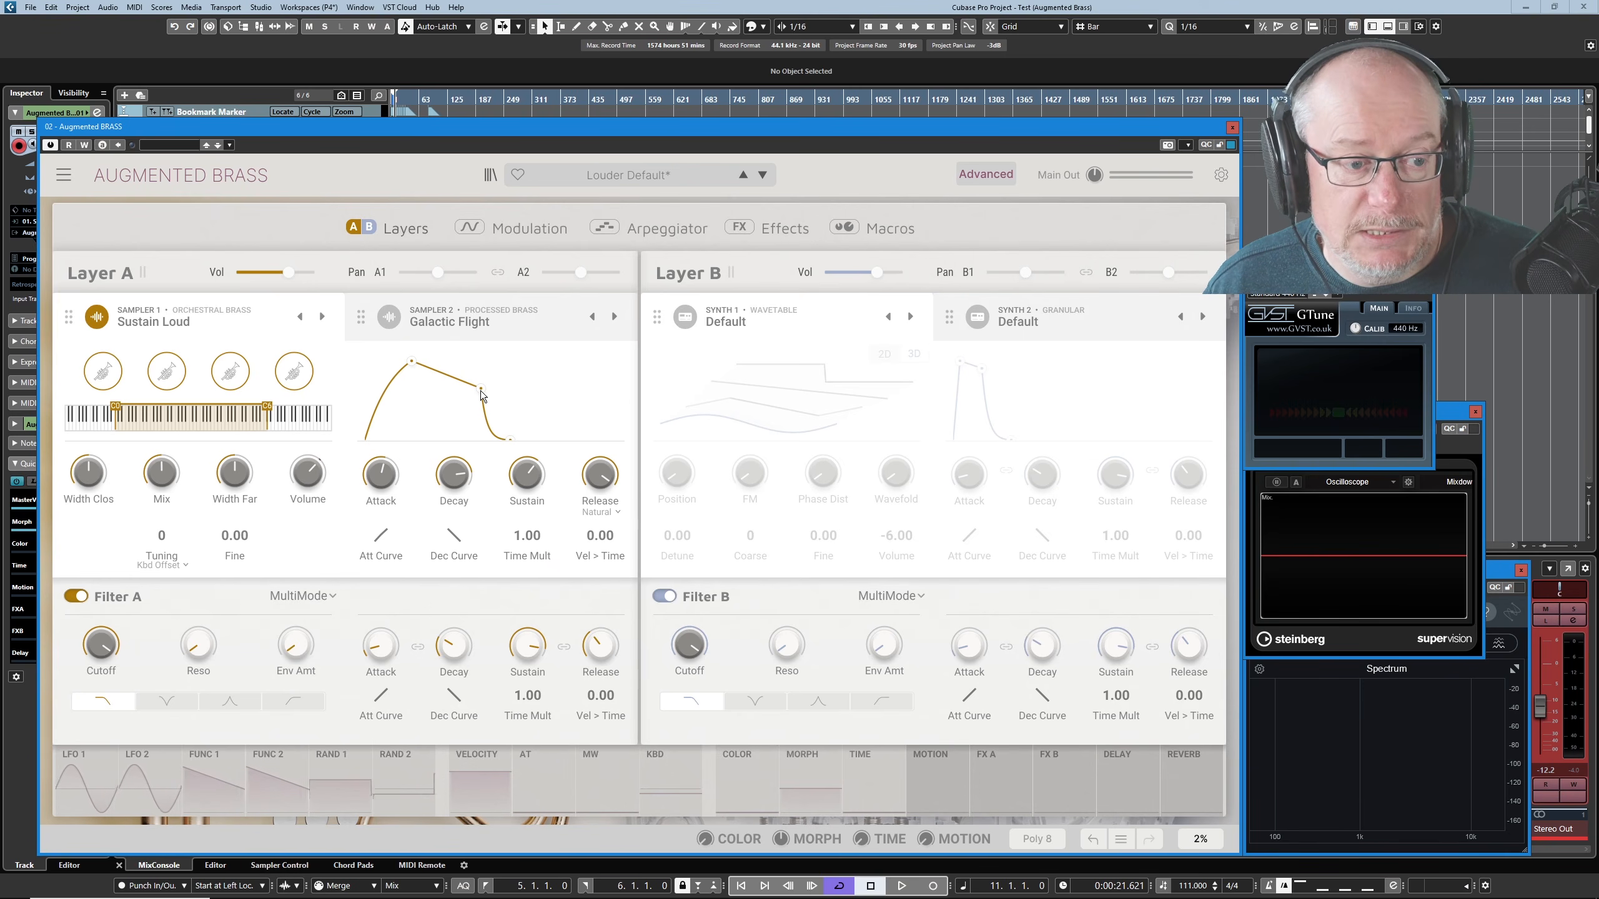
# - Shorten the decay of Sampler 1's envelope and switch its release mode to Synthetic
pyautogui.moveTo(456, 474); pyautogui.dragTo(456, 534)
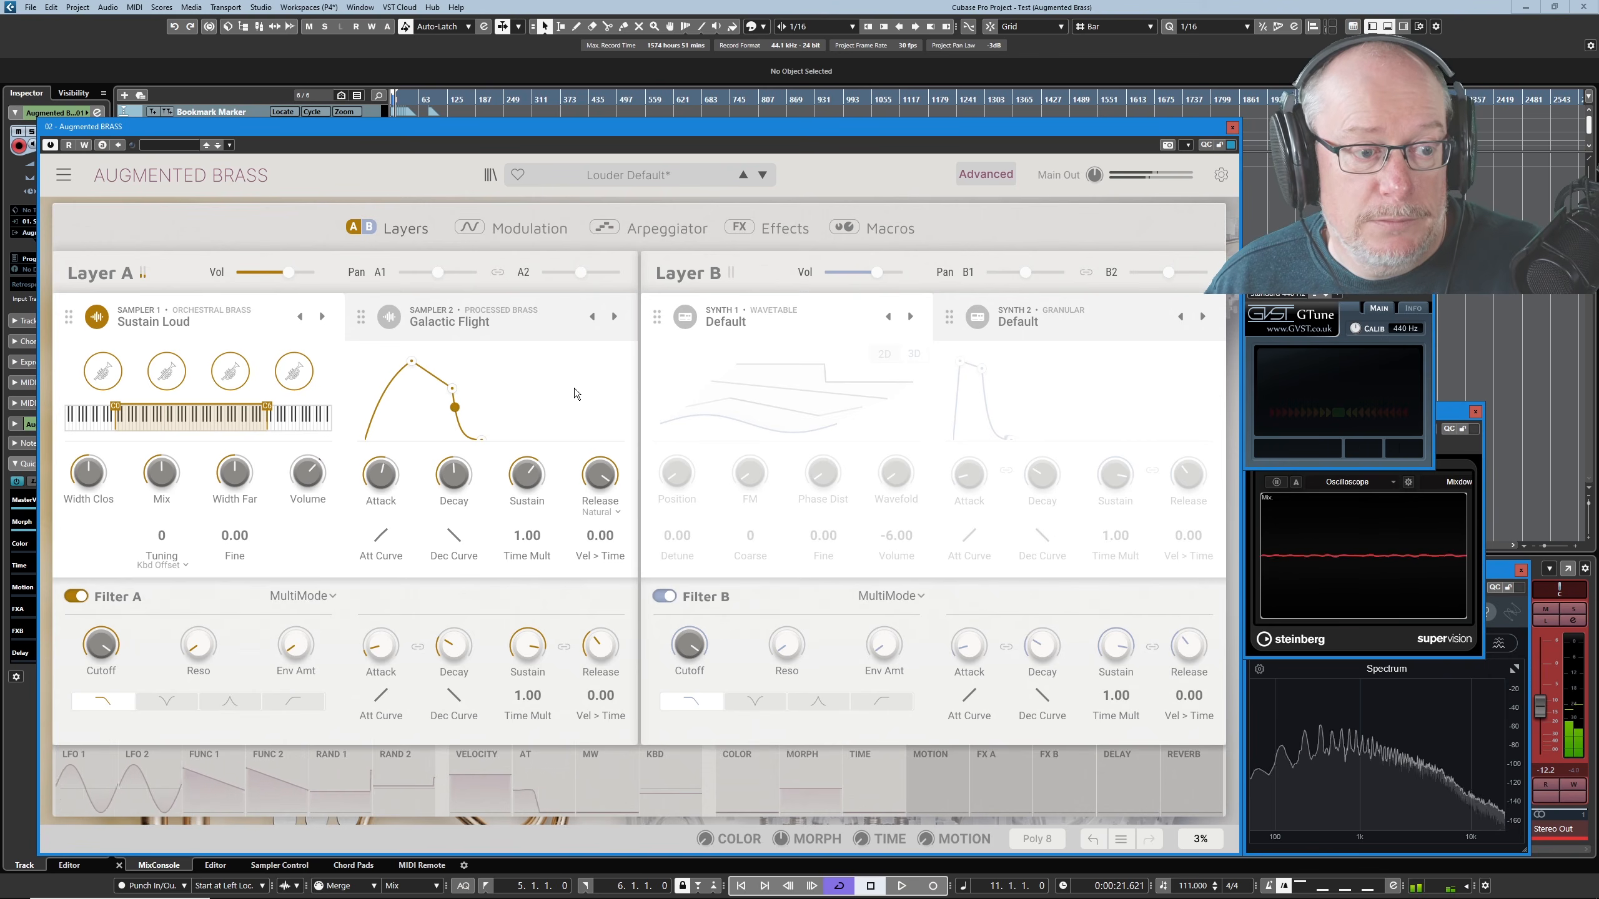
pyautogui.moveTo(583, 466)
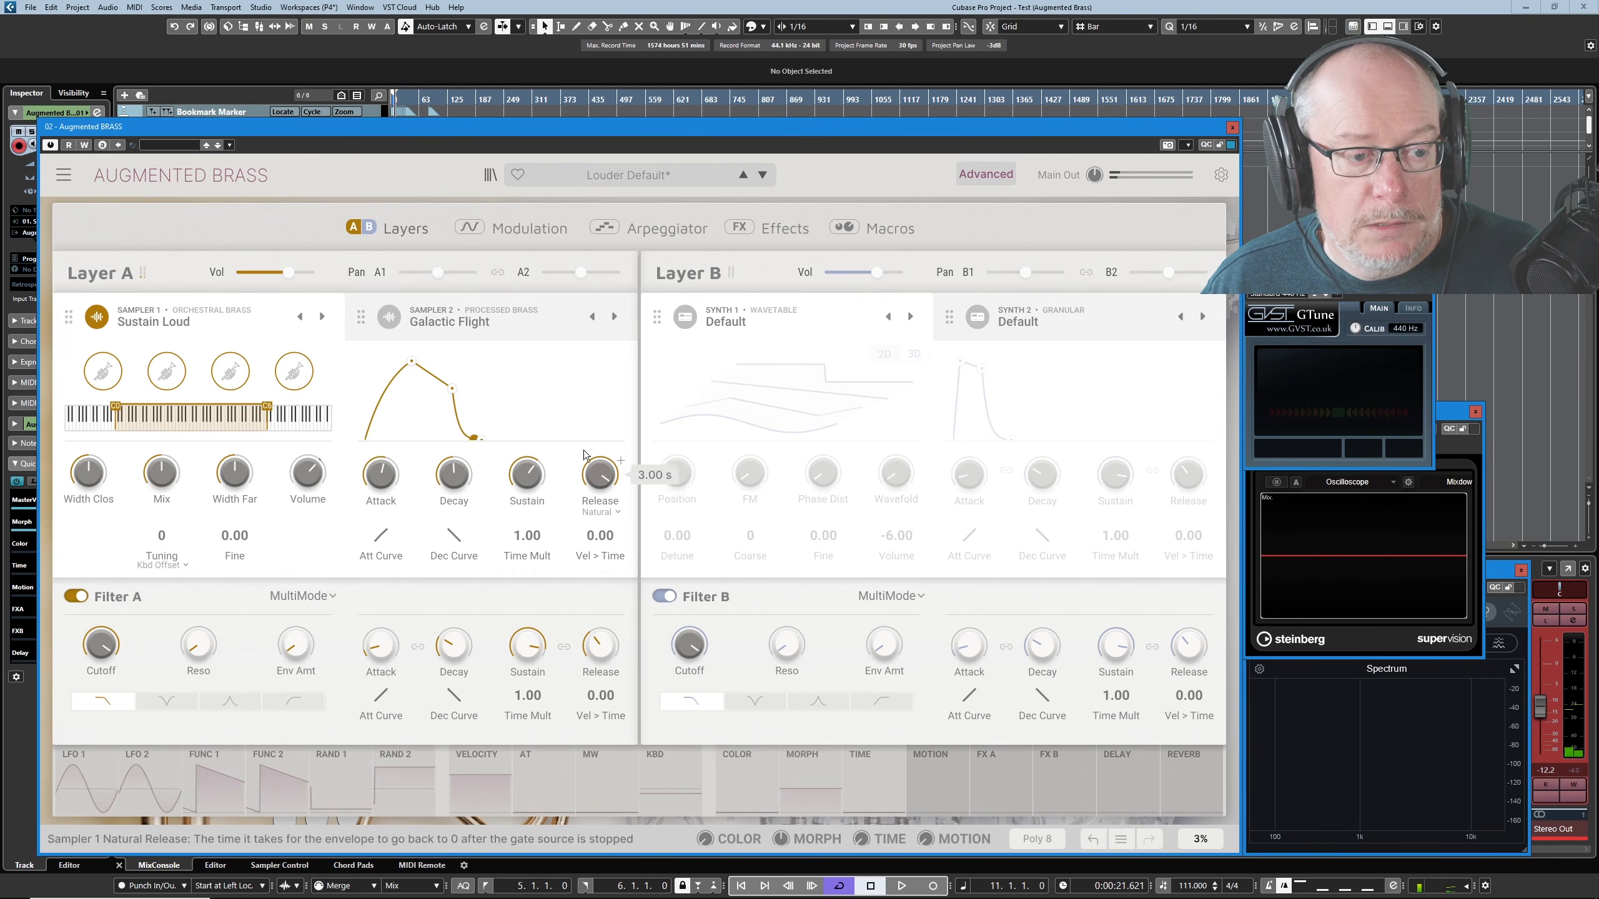
pyautogui.click(615, 512)
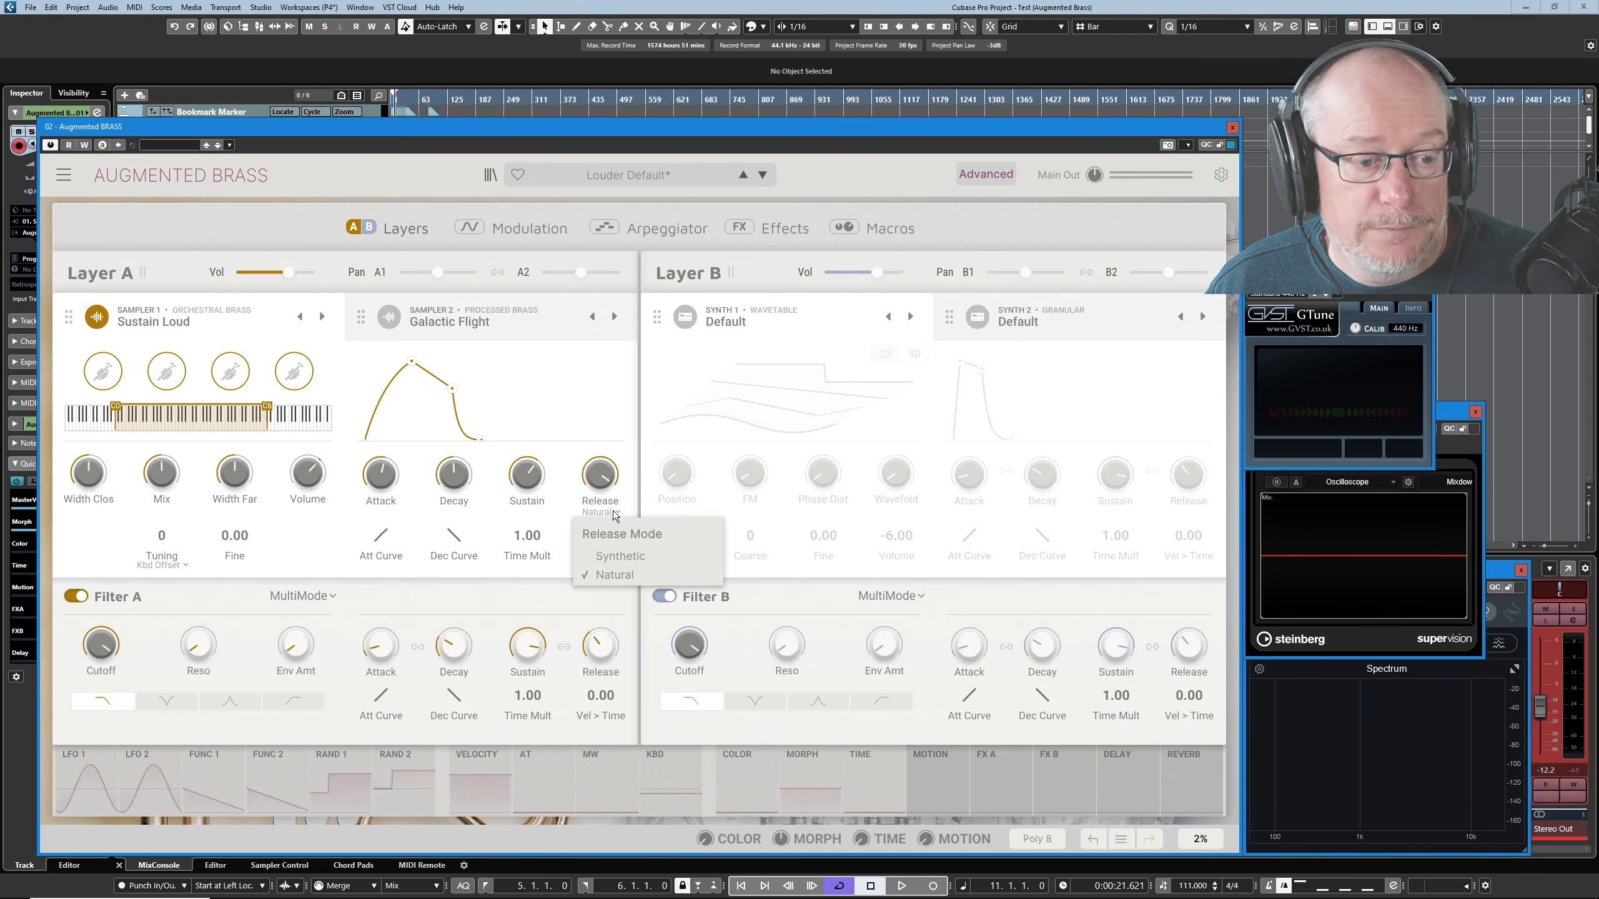
pyautogui.click(626, 557)
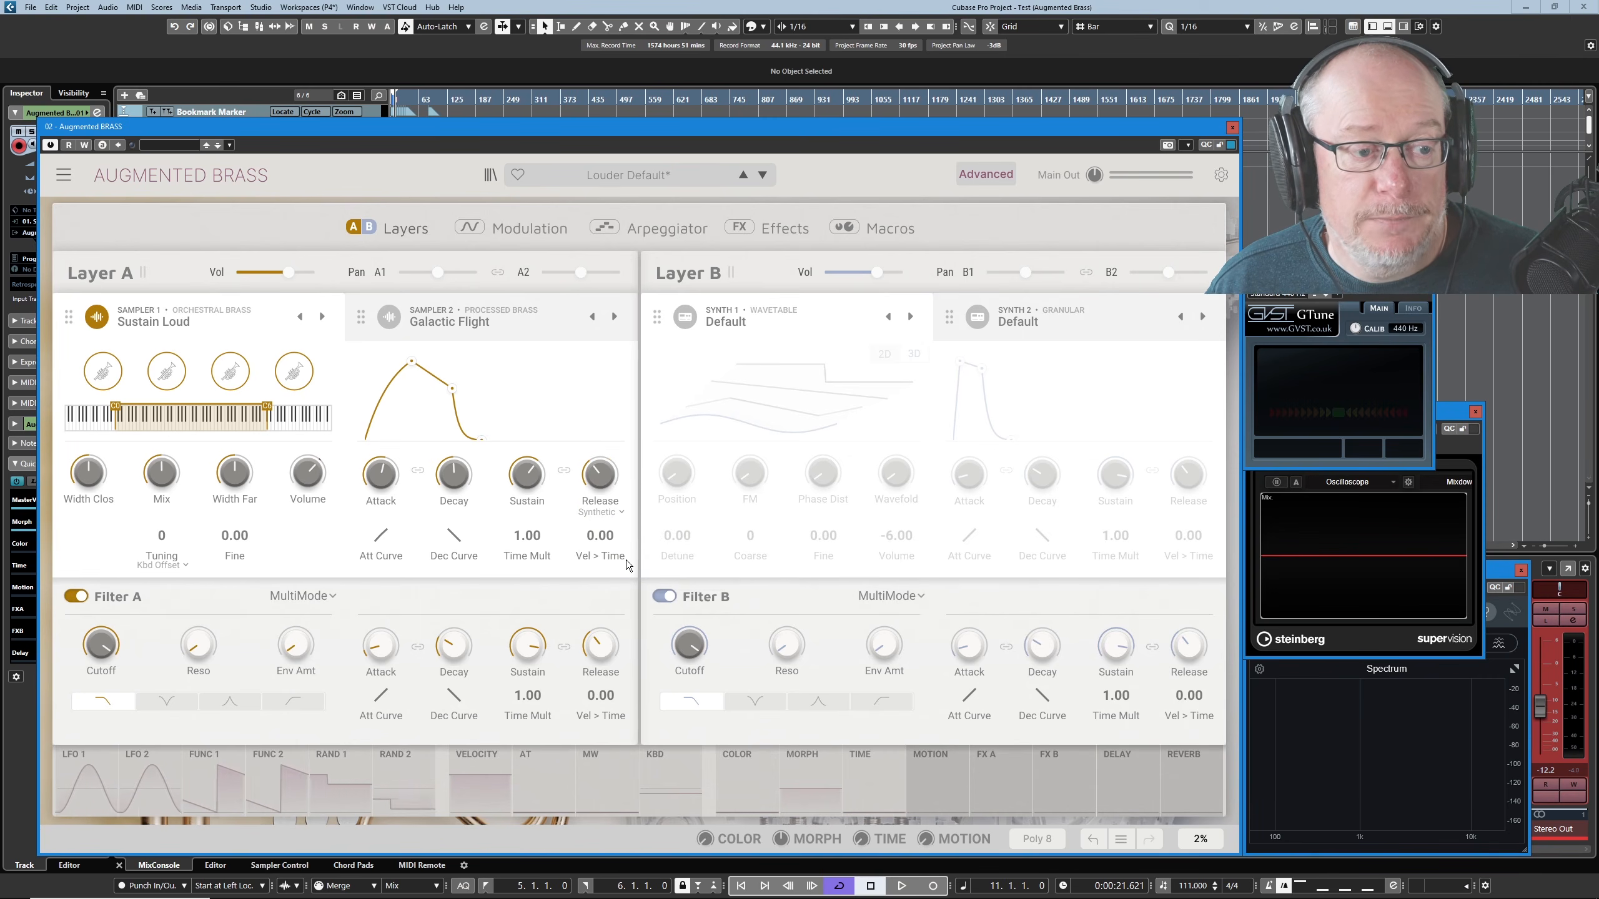
# - Lengthen Sampler 1's synthetic release, and give its envelope a very short attack with a full sustain level
pyautogui.moveTo(597, 478); pyautogui.dragTo(596, 428)
pyautogui.moveTo(451, 389); pyautogui.dragTo(378, 359)
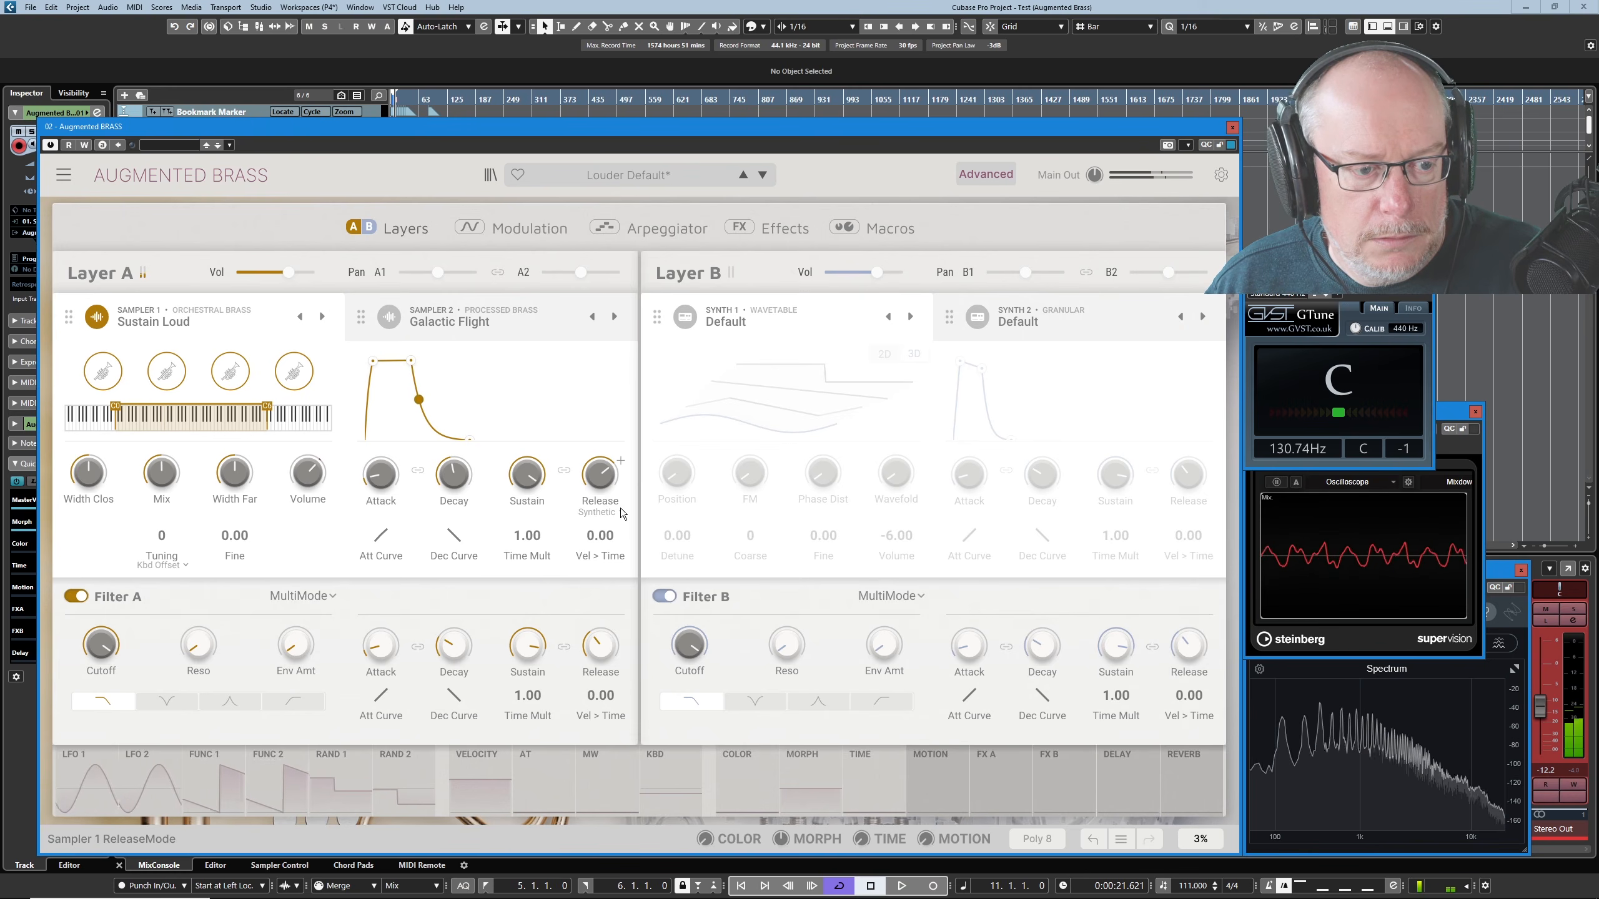
pyautogui.moveTo(596, 480)
pyautogui.moveTo(596, 478); pyautogui.dragTo(596, 462)
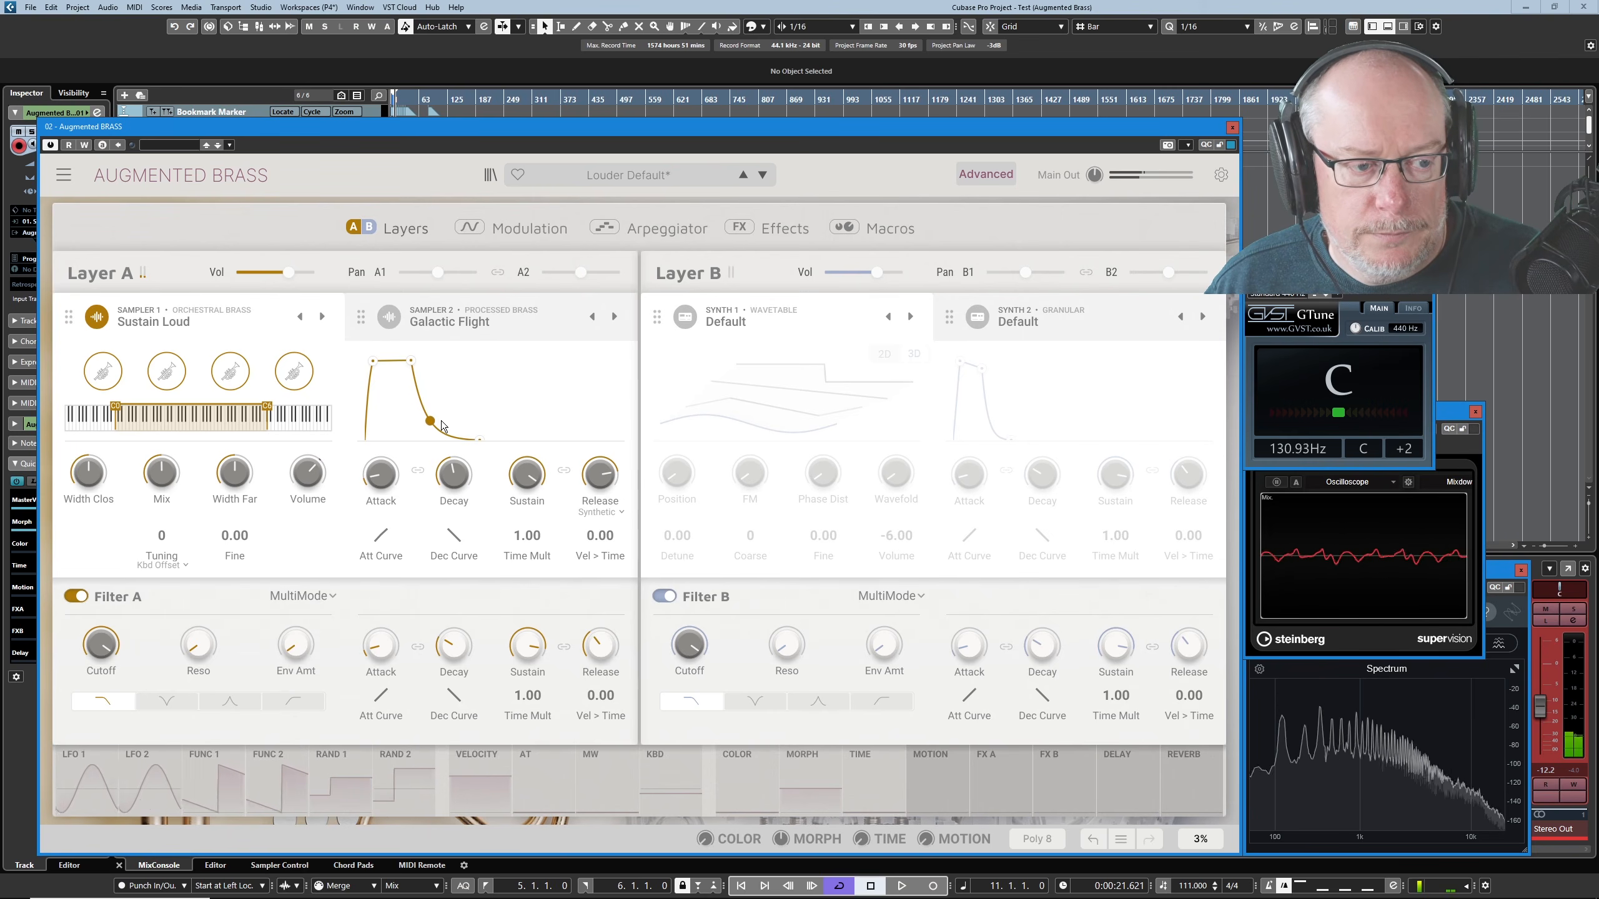
# - Switch Sampler 1's release mode to Natural, test its release at 3.00 s, and return the mode to Synthetic
pyautogui.click(598, 514)
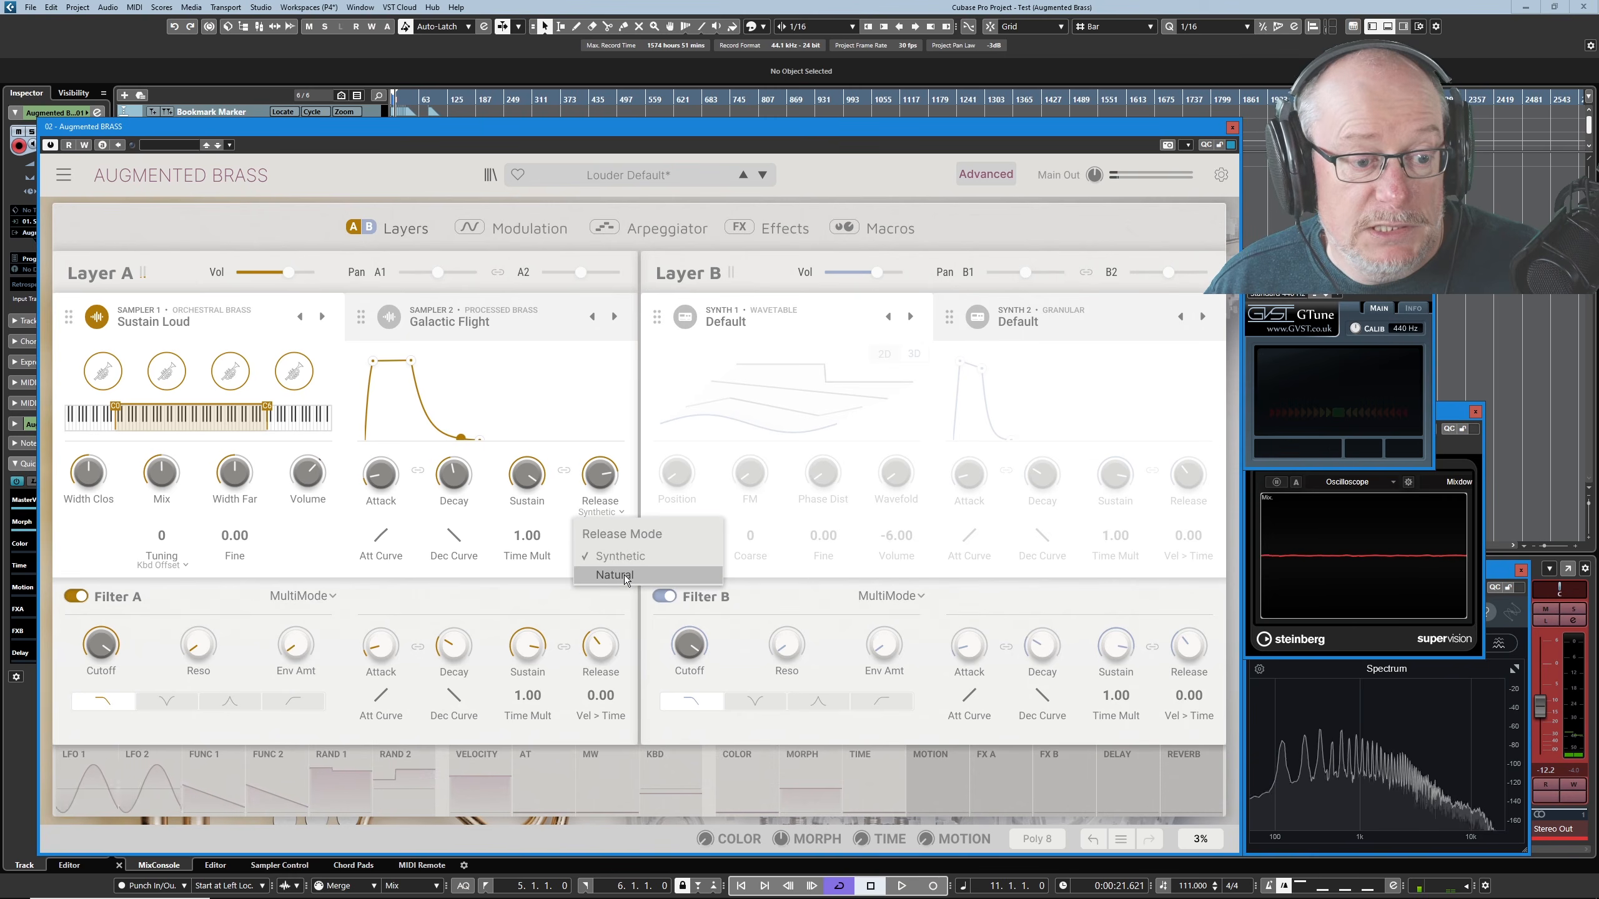
pyautogui.click(624, 575)
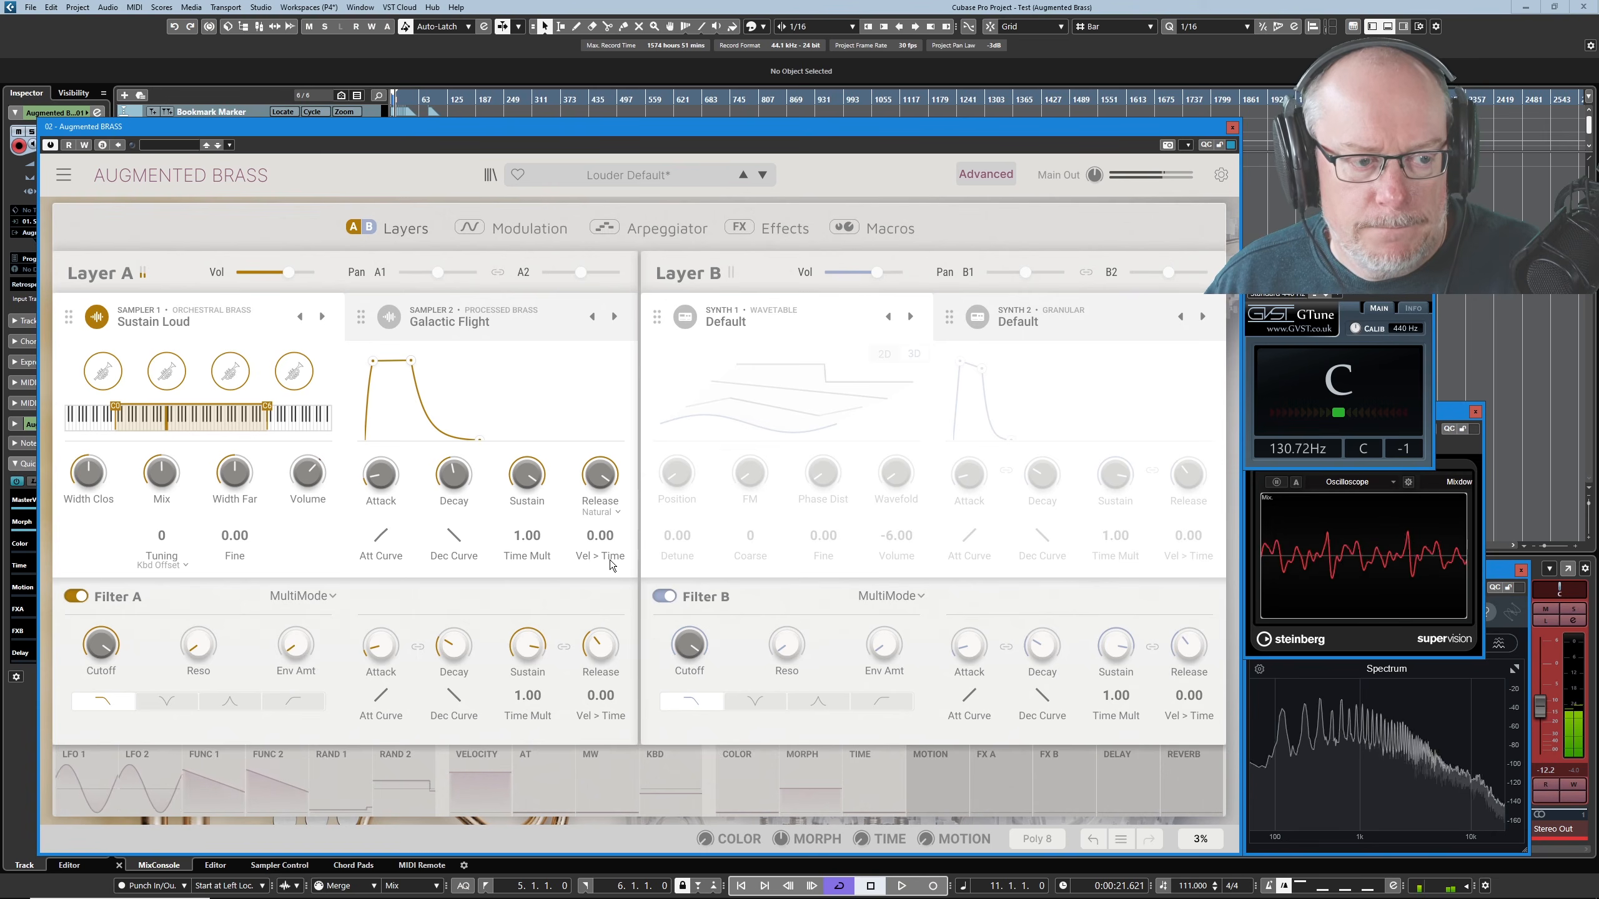
pyautogui.moveTo(596, 482)
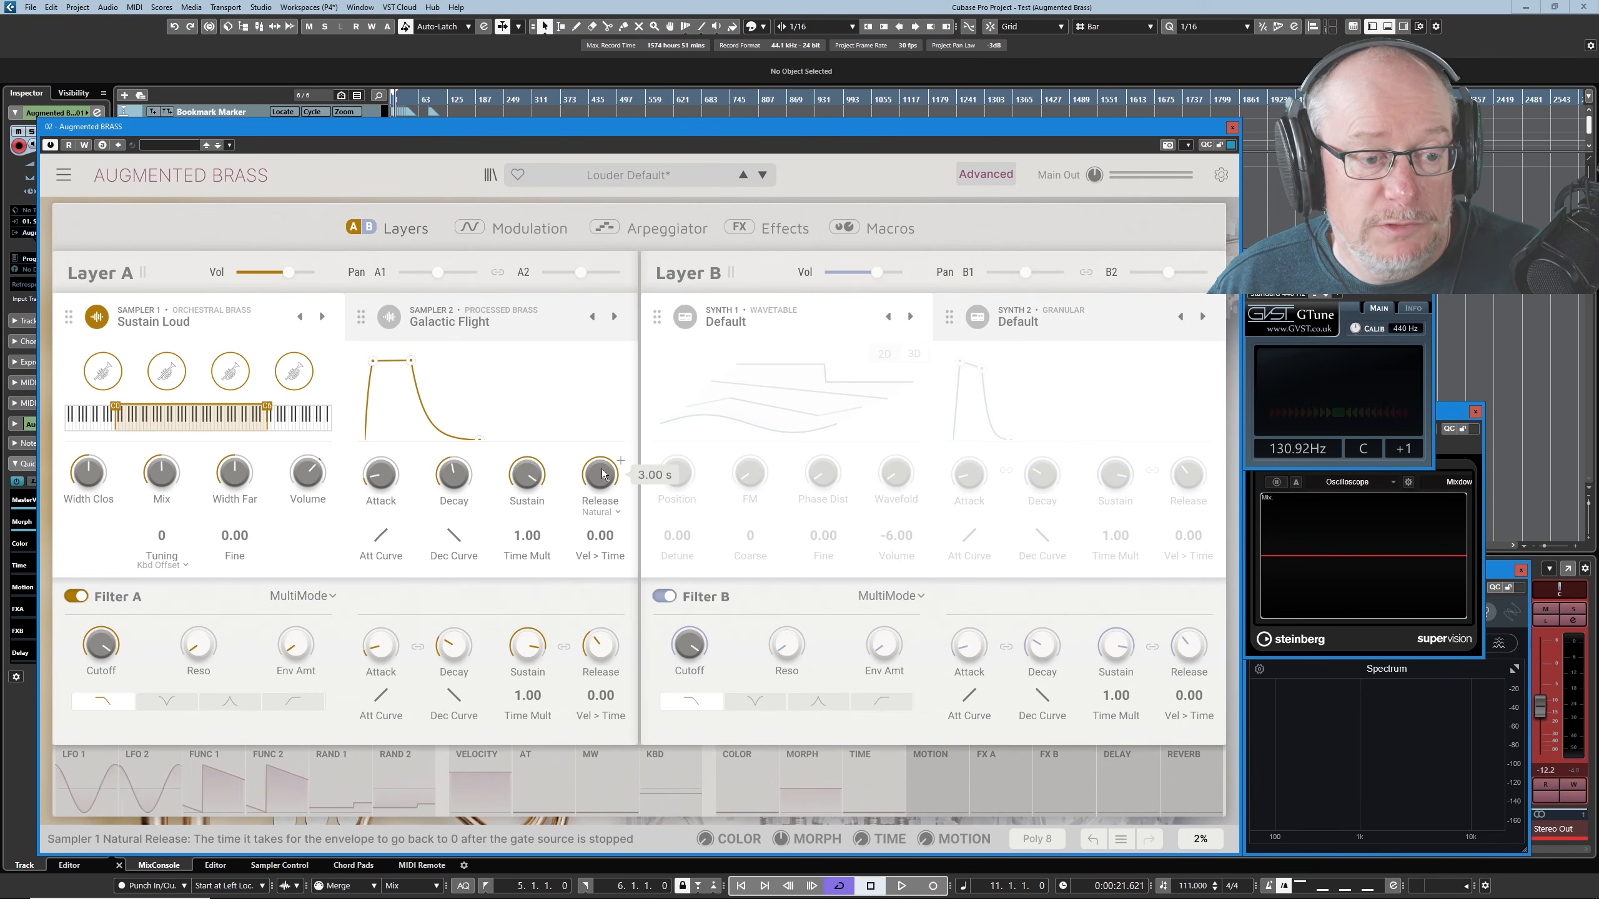
pyautogui.moveTo(602, 469); pyautogui.dragTo(602, 498)
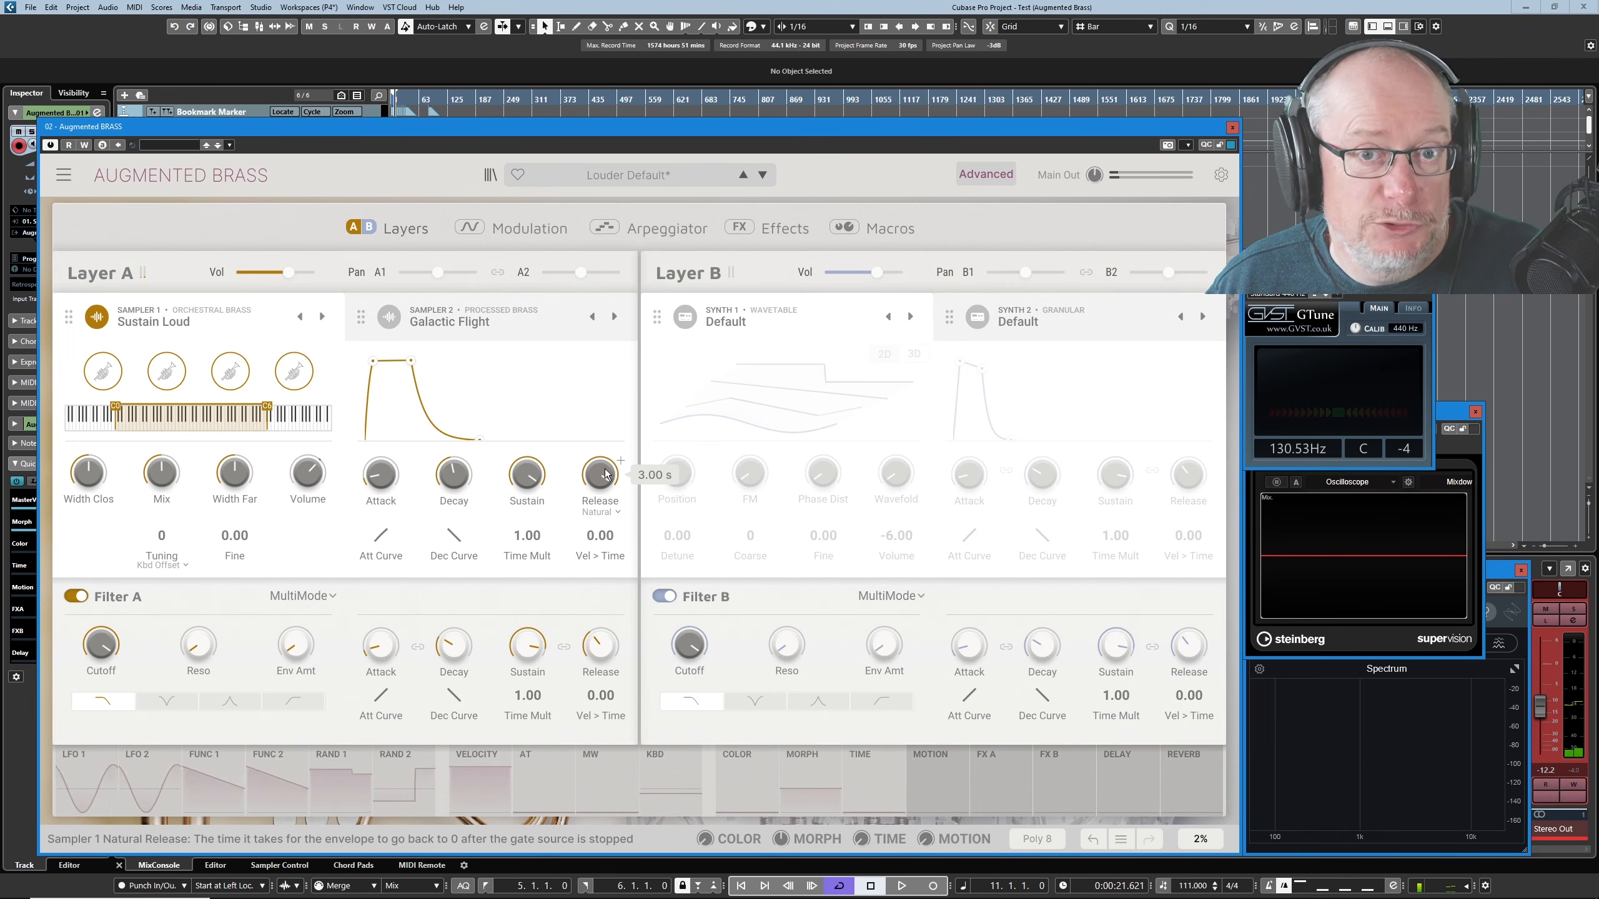
pyautogui.click(600, 513)
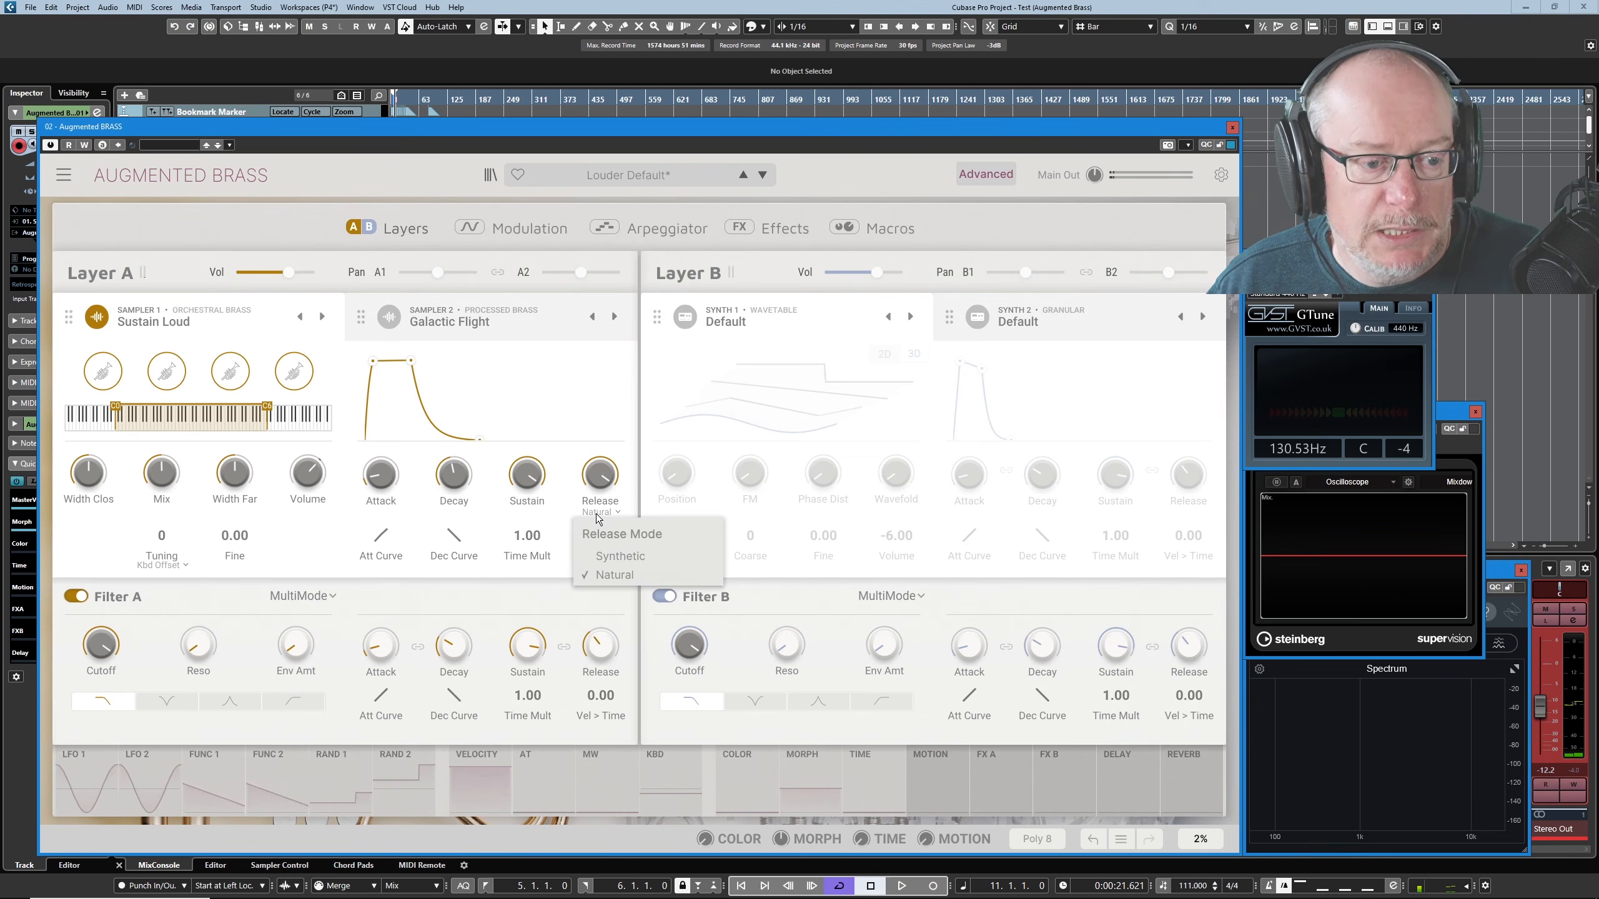
pyautogui.click(610, 556)
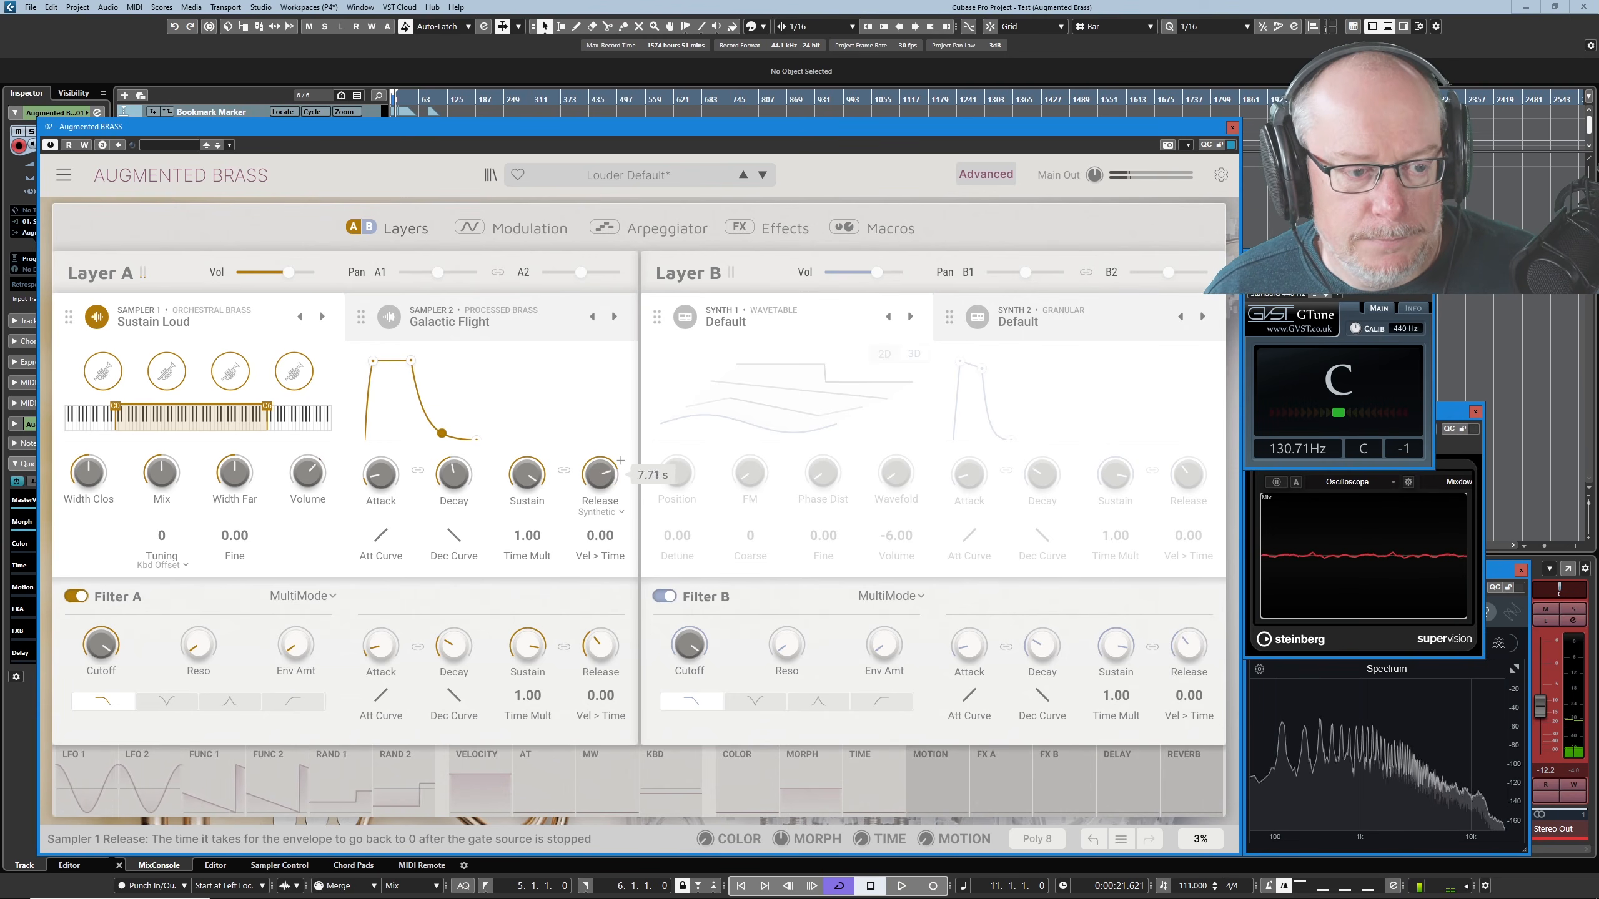
# - Lengthen the attack and decay in Sampler 1's envelope graph, with the sustain point placed below the peak
pyautogui.moveTo(415, 363)
pyautogui.mouseDown()
pyautogui.moveTo(443, 391)
pyautogui.moveTo(428, 360)
pyautogui.mouseUp()
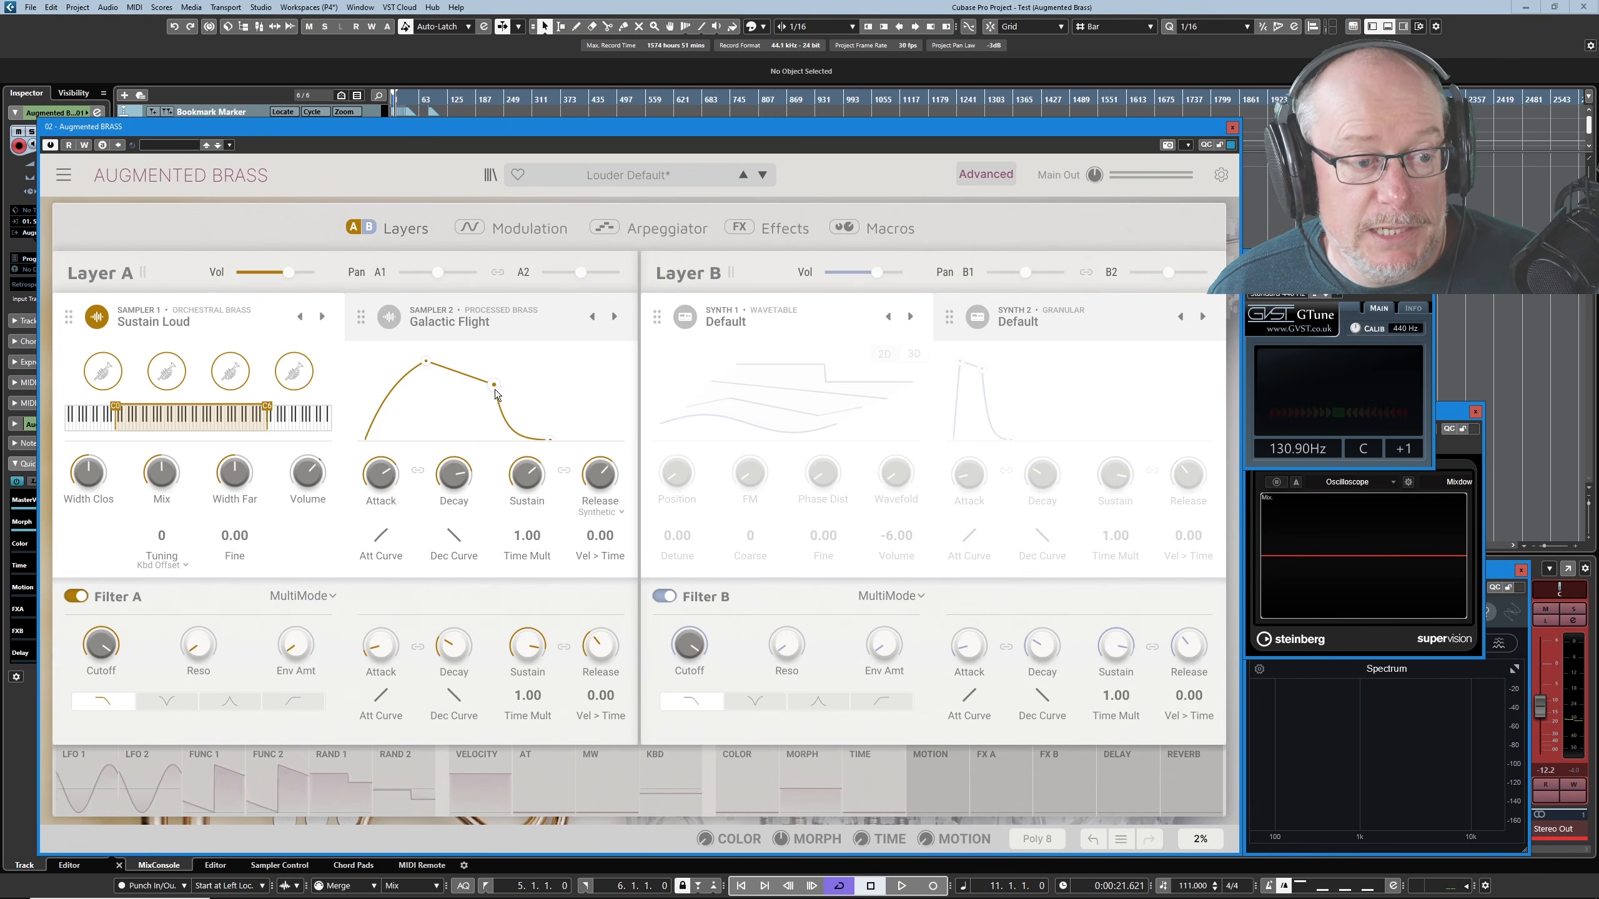
pyautogui.moveTo(494, 385)
pyautogui.mouseDown()
pyautogui.moveTo(492, 401)
pyautogui.moveTo(527, 404)
pyautogui.moveTo(470, 404)
pyautogui.moveTo(488, 397)
pyautogui.moveTo(479, 355)
pyautogui.moveTo(460, 396)
pyautogui.moveTo(514, 391)
pyautogui.moveTo(470, 382)
pyautogui.moveTo(439, 422)
pyautogui.moveTo(410, 357)
pyautogui.moveTo(475, 393)
pyautogui.mouseUp()
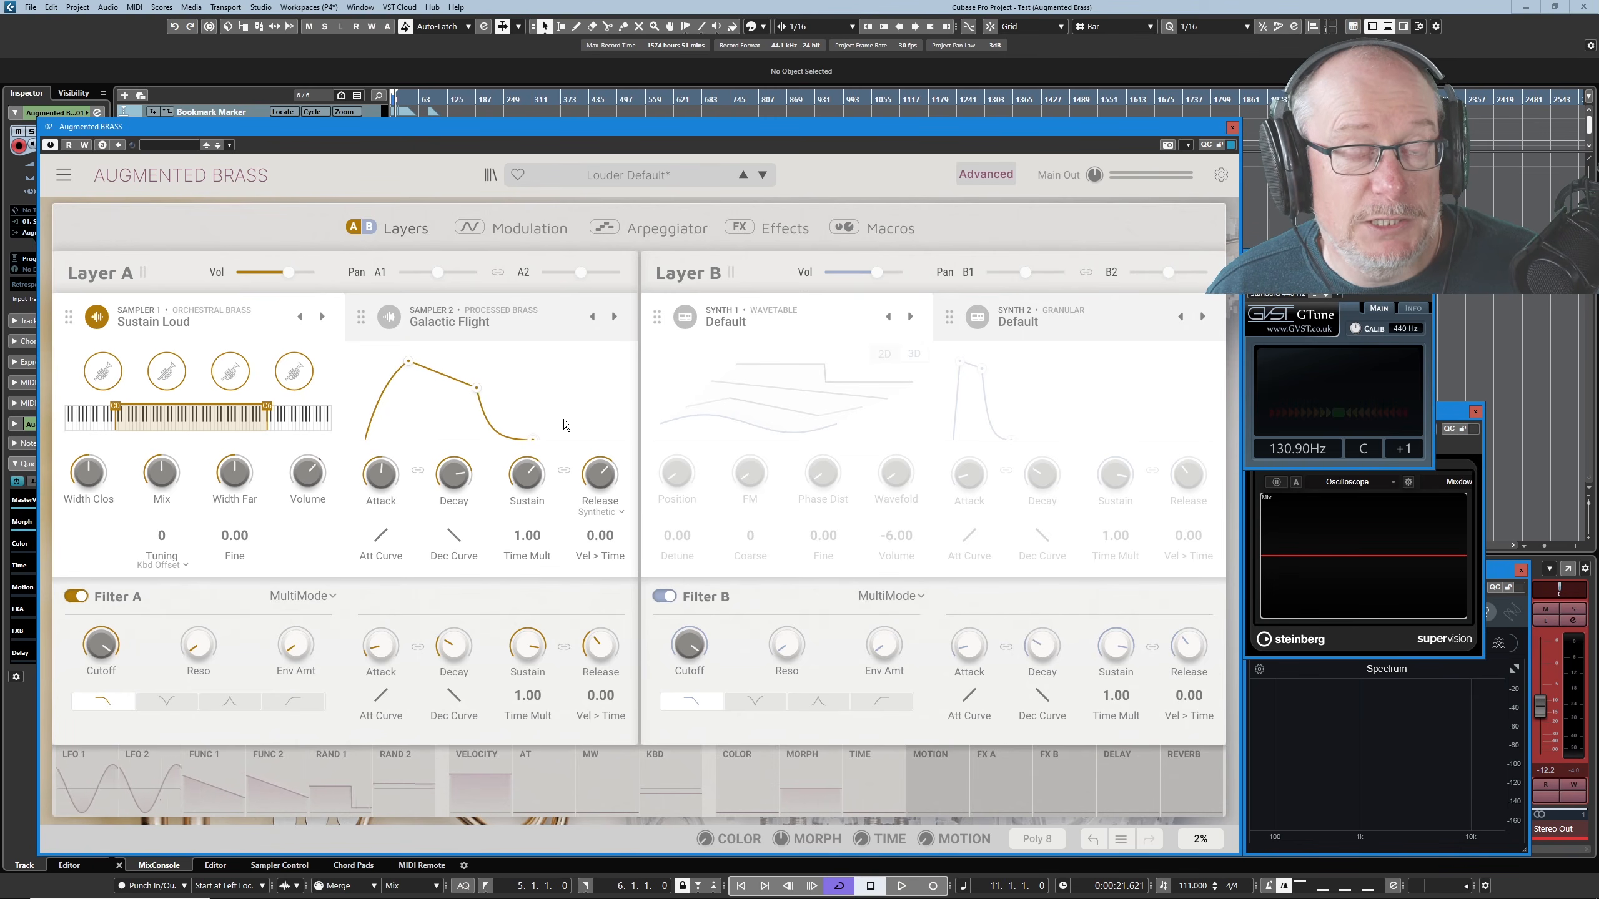
pyautogui.moveTo(449, 536)
pyautogui.mouseDown()
pyautogui.moveTo(449, 503)
pyautogui.moveTo(449, 532)
pyautogui.mouseUp()
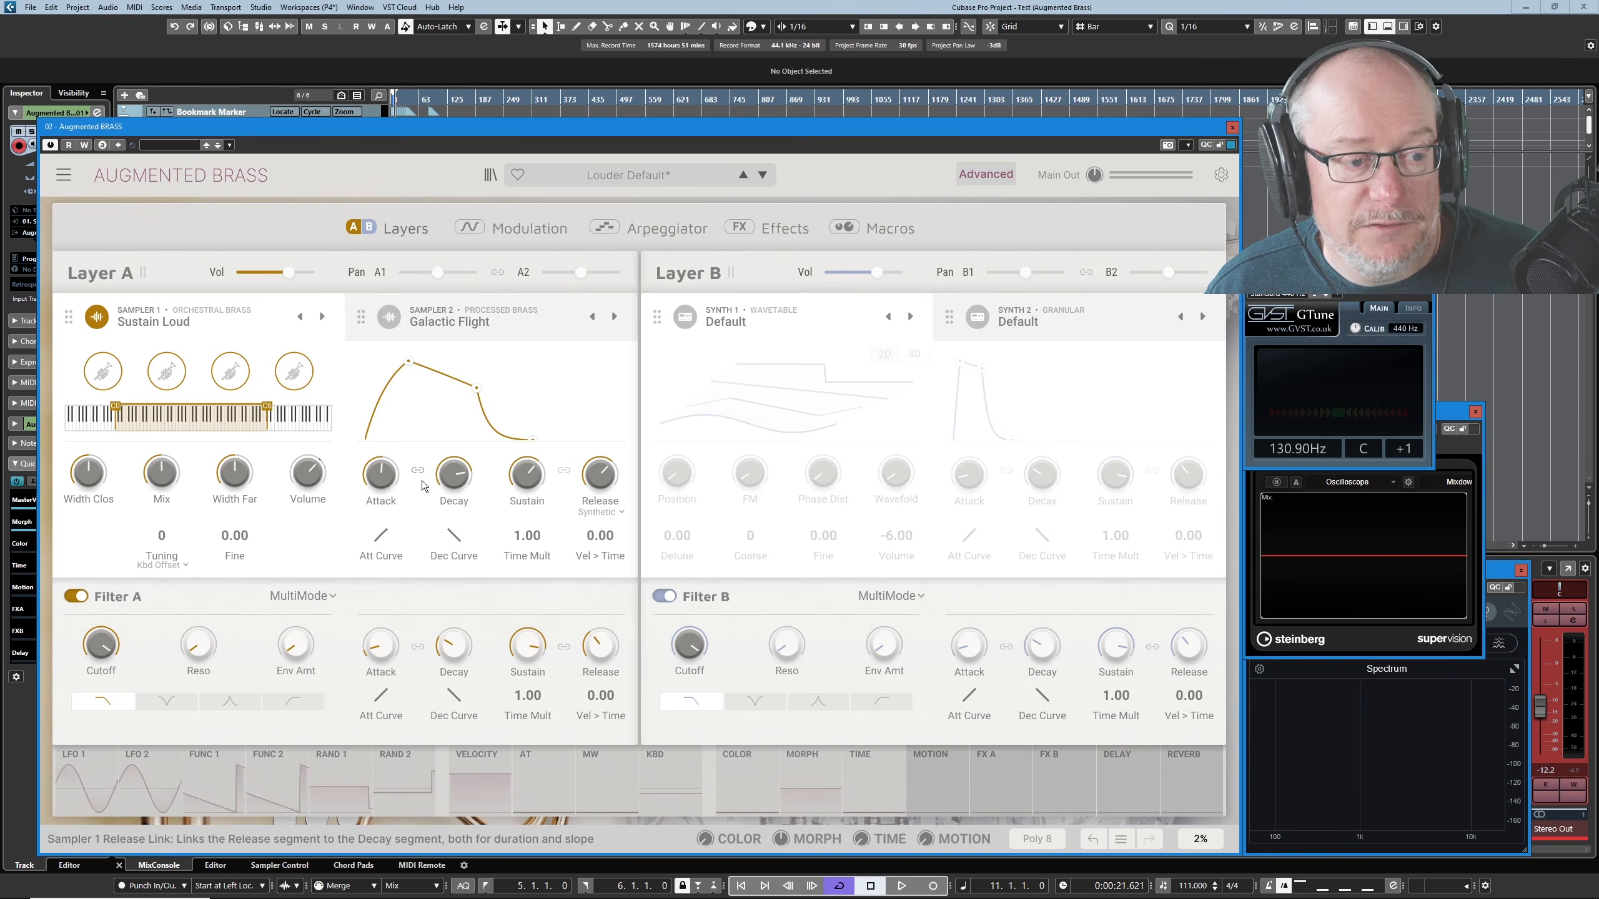
# - Try a shorter decay with Sampler 1's attack and release links enabled, and switch both links off
pyautogui.click(563, 473)
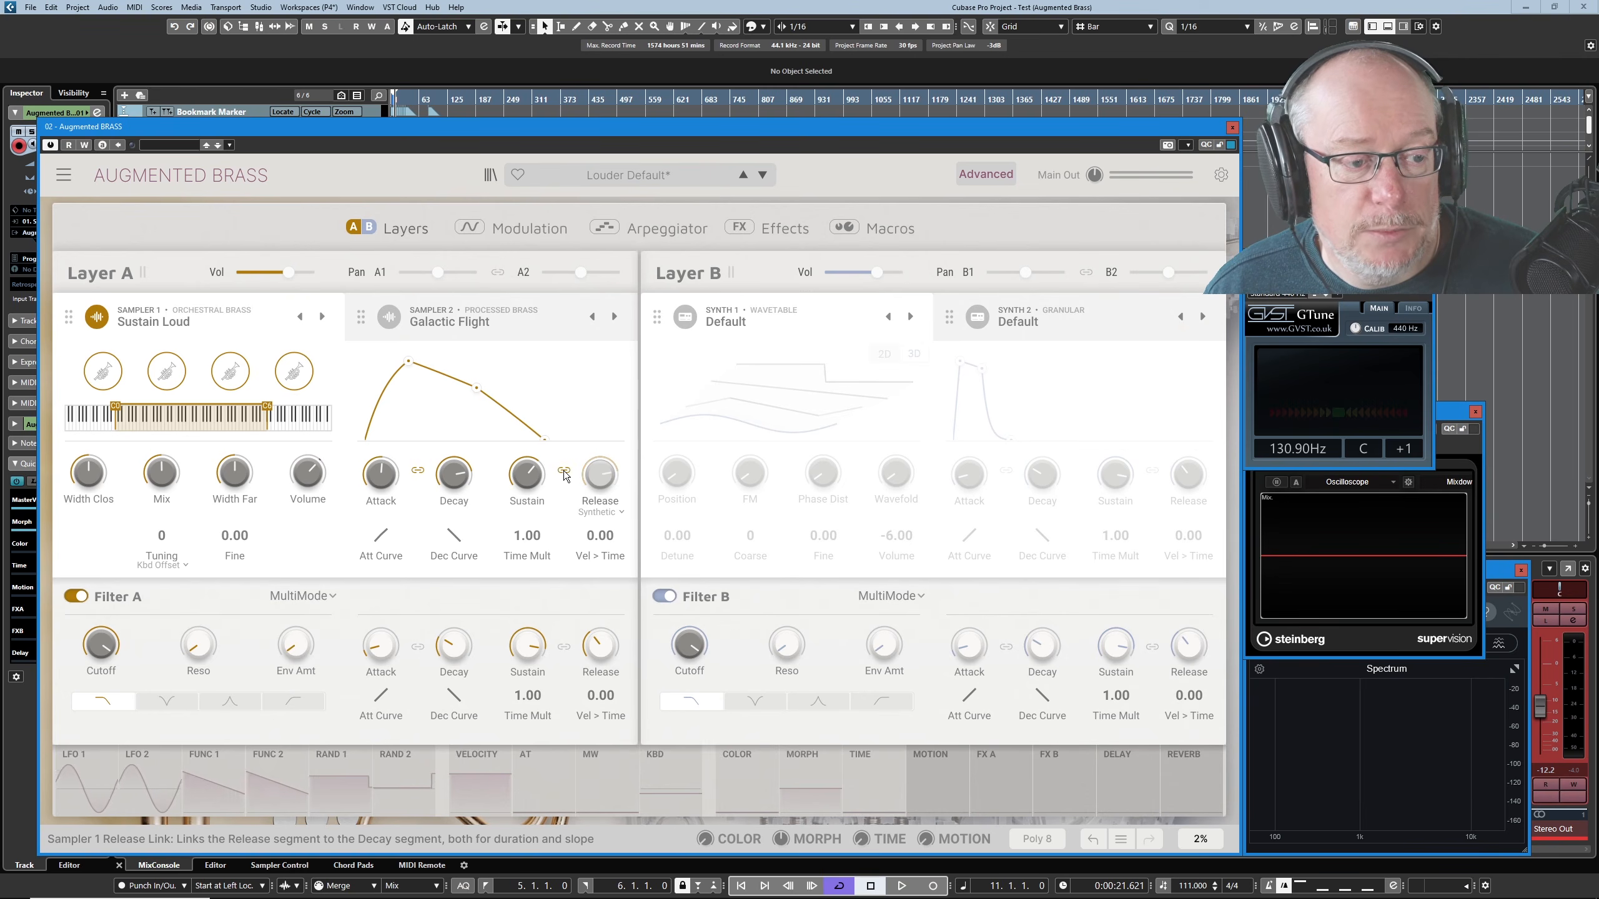
pyautogui.click(422, 473)
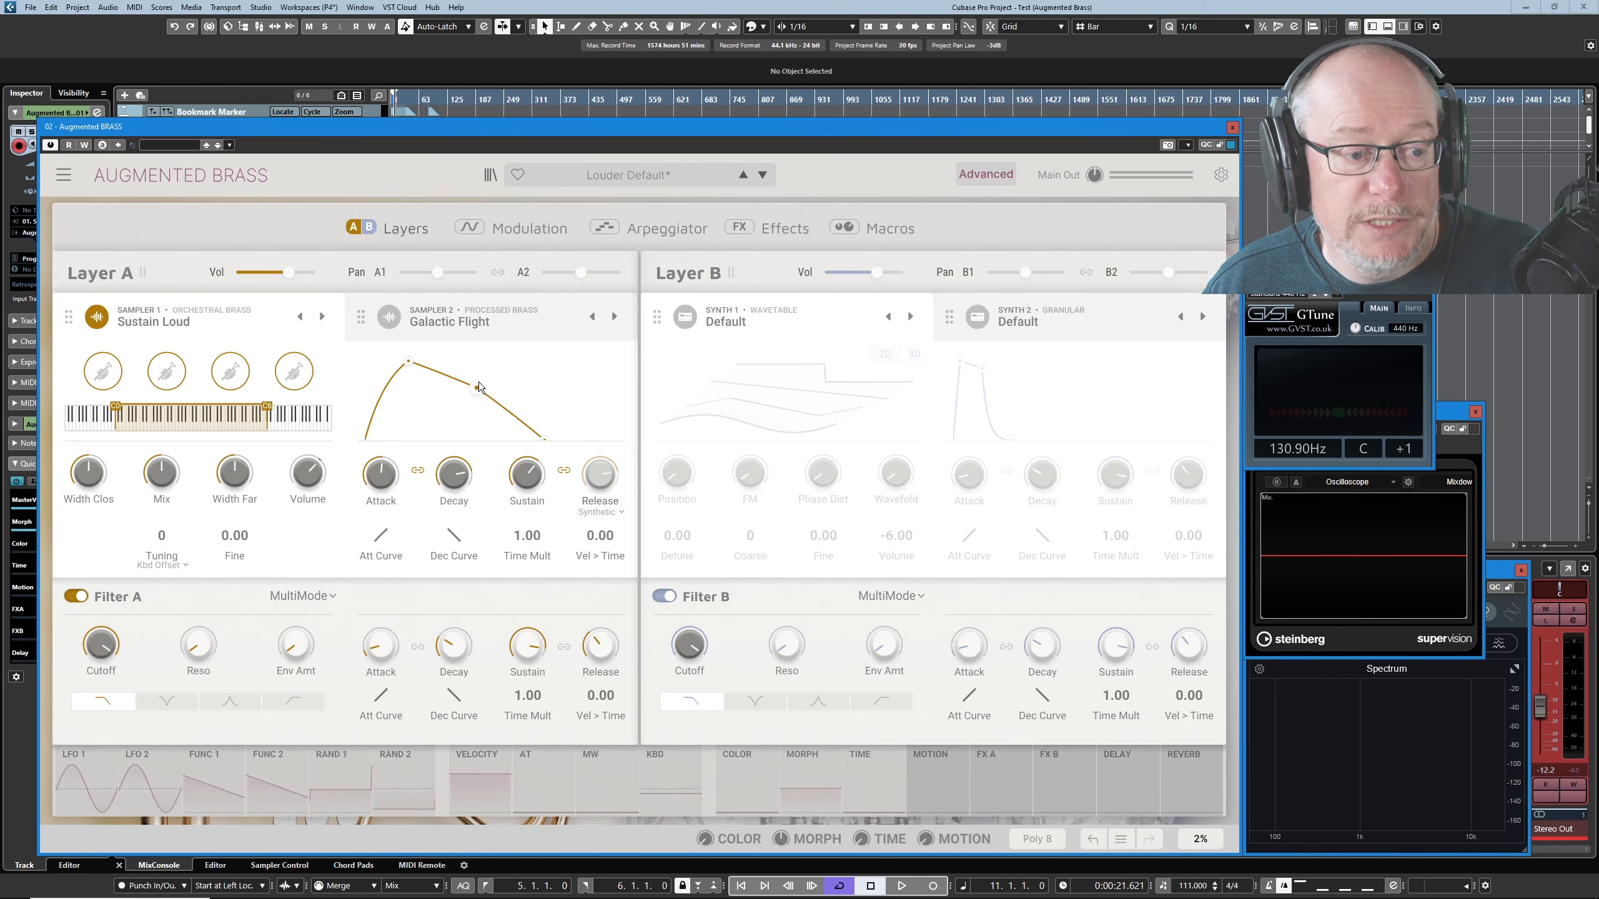
pyautogui.moveTo(446, 479)
pyautogui.moveTo(446, 480)
pyautogui.mouseDown()
pyautogui.moveTo(446, 560)
pyautogui.moveTo(447, 457)
pyautogui.moveTo(446, 537)
pyautogui.moveTo(451, 481)
pyautogui.mouseUp()
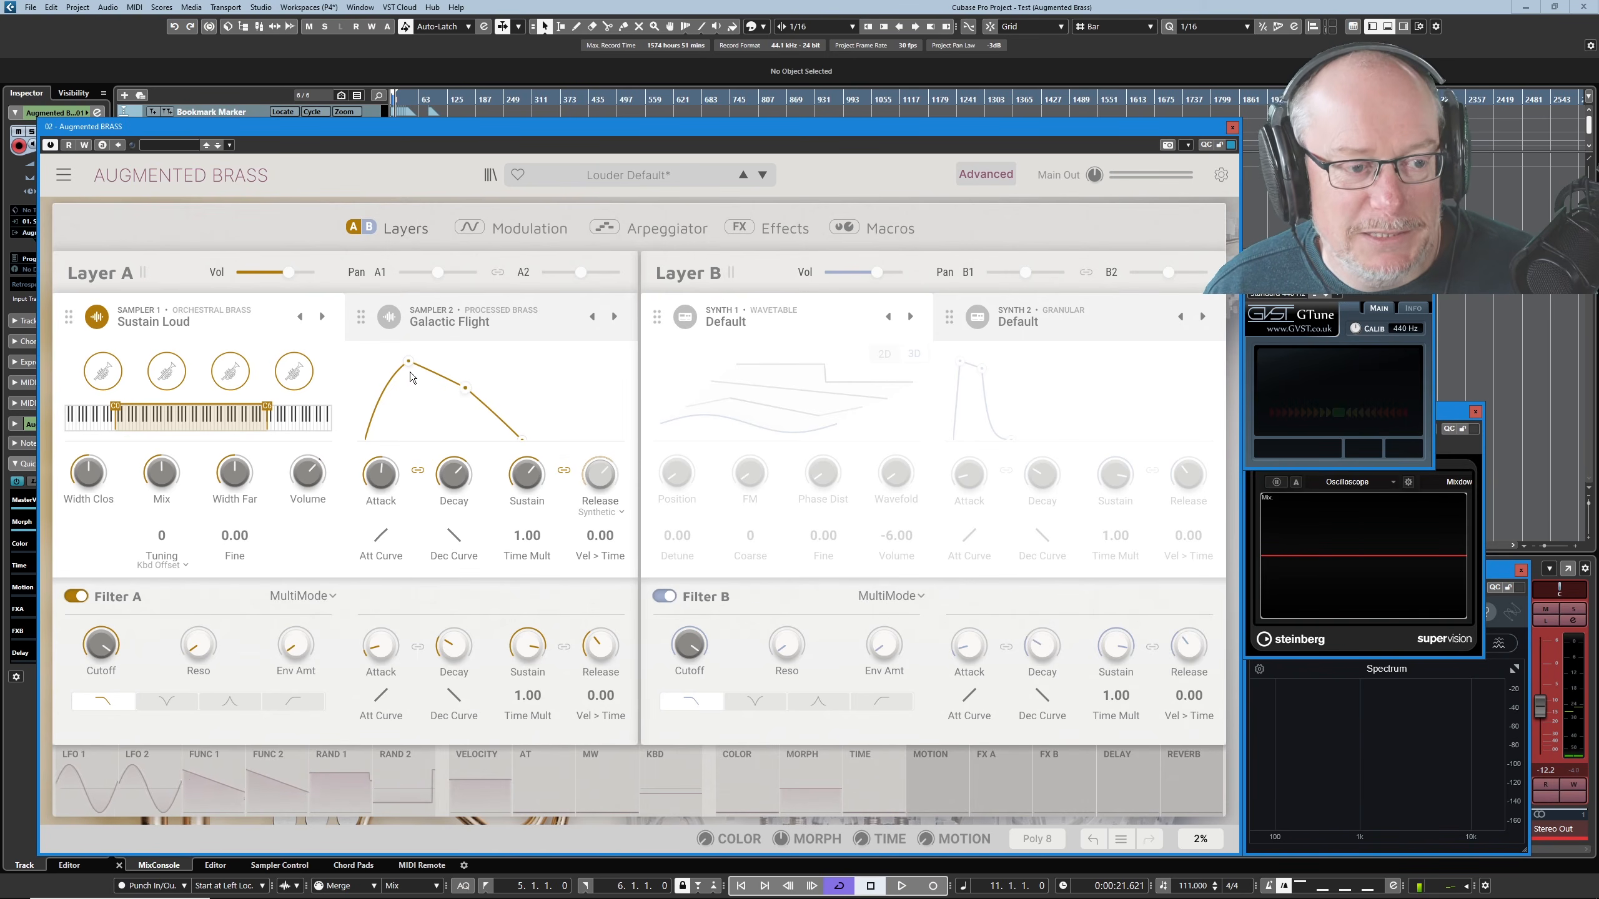
pyautogui.moveTo(461, 484)
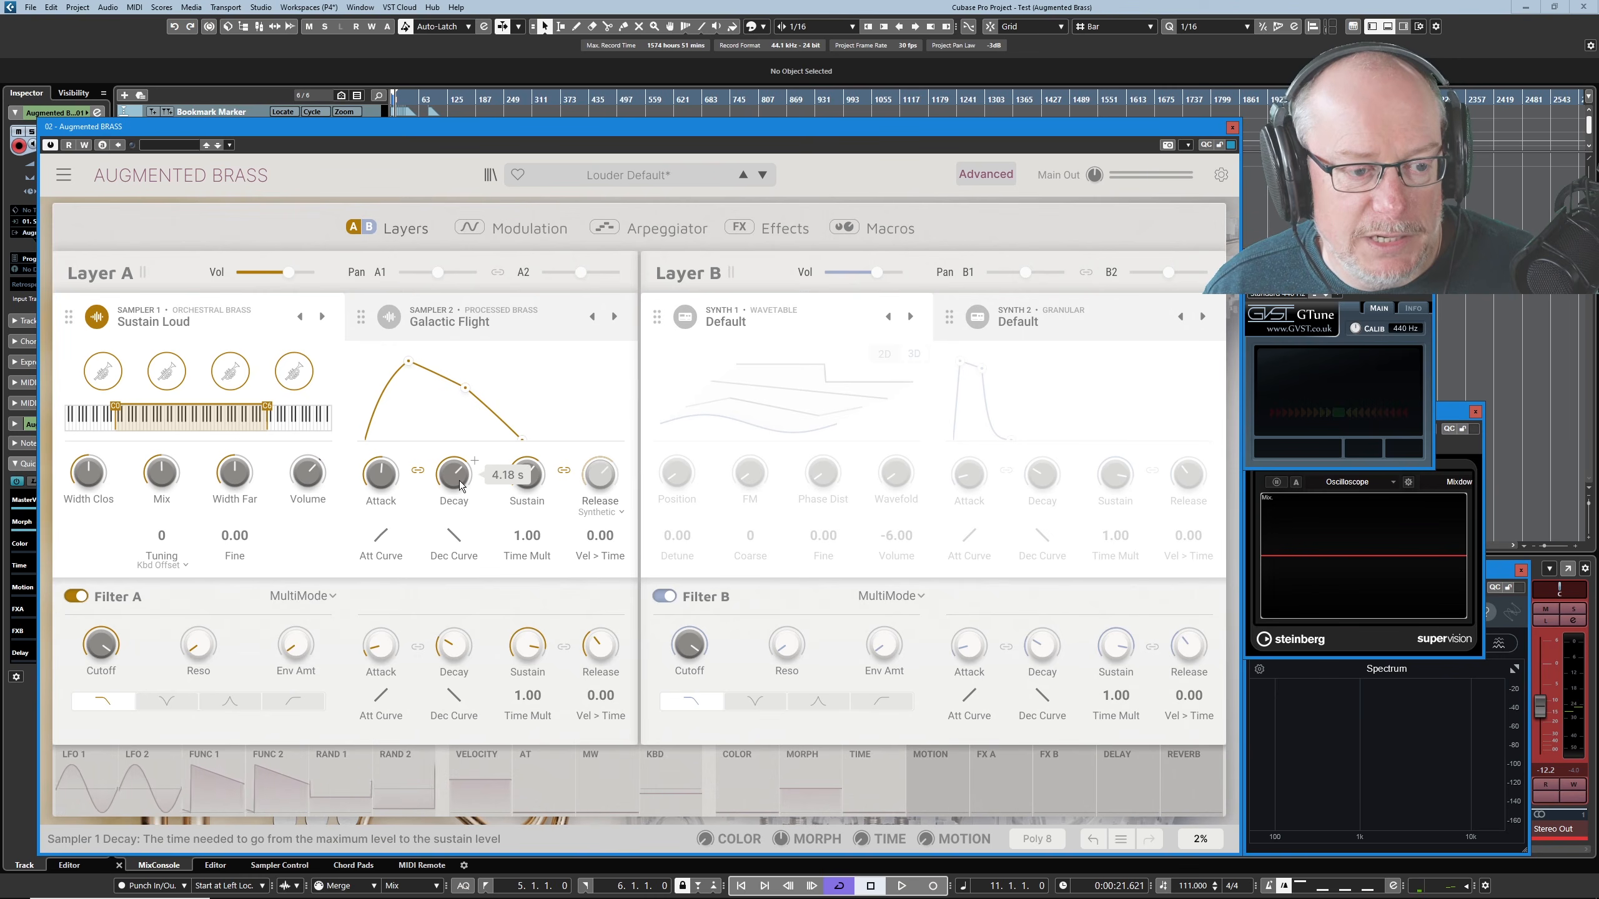
pyautogui.click(419, 472)
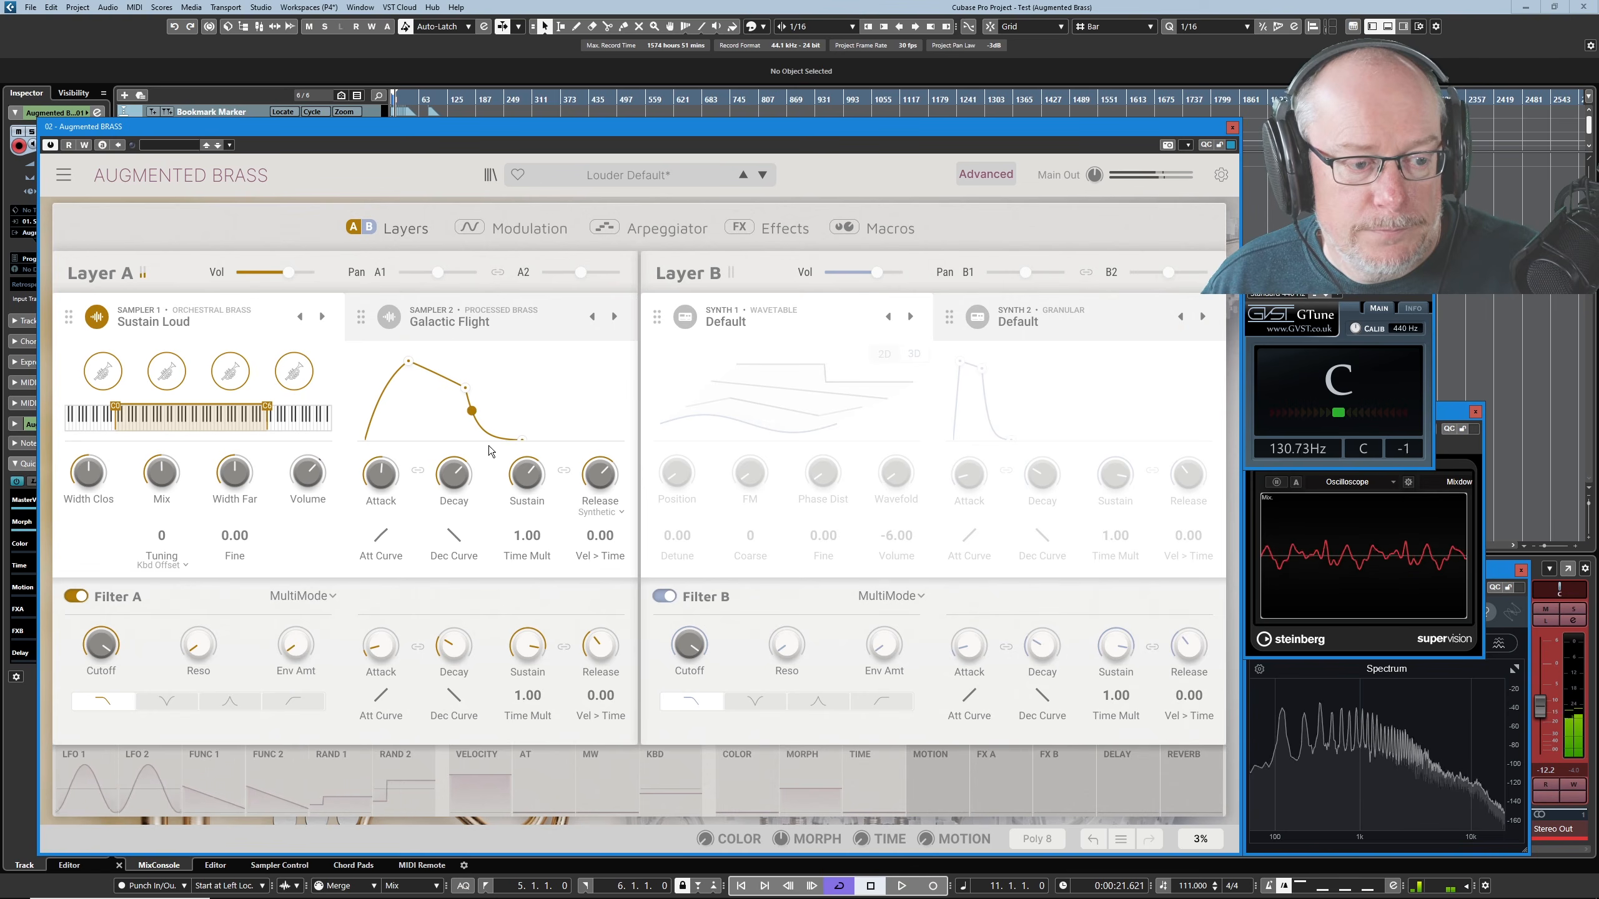
# - Try time multipliers of 5.90 and 0.123 on Sampler 1's envelope with a release of 191 ms, and restore the multiplier to 1.00
pyautogui.moveTo(528, 536)
pyautogui.mouseDown()
pyautogui.moveTo(527, 516)
pyautogui.moveTo(525, 548)
pyautogui.mouseUp()
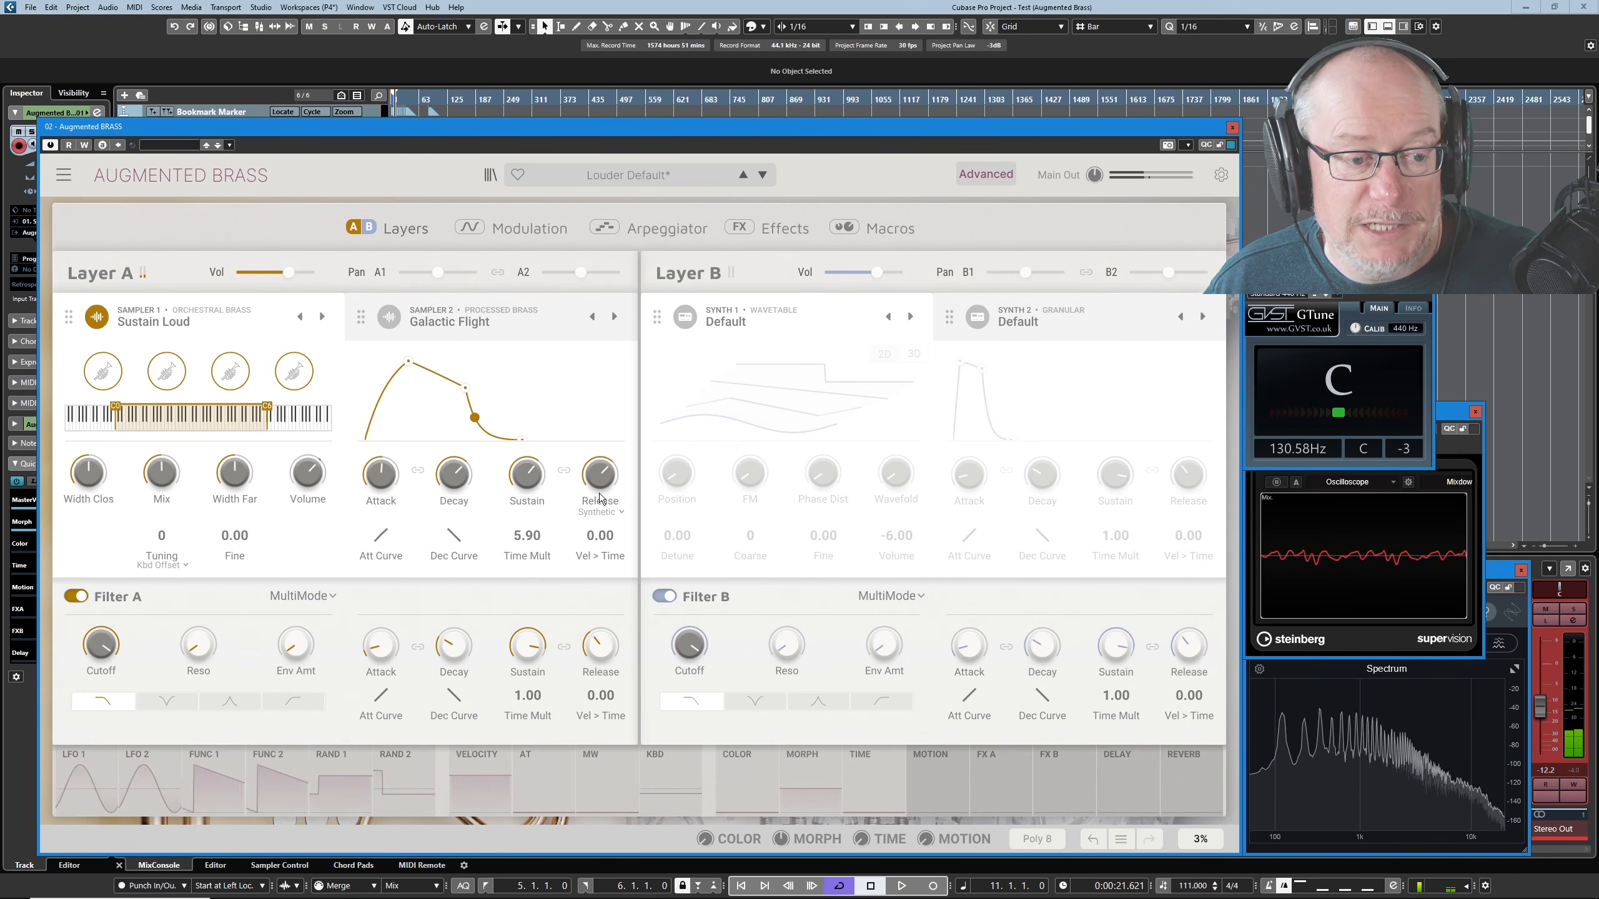
pyautogui.moveTo(601, 480); pyautogui.dragTo(600, 529)
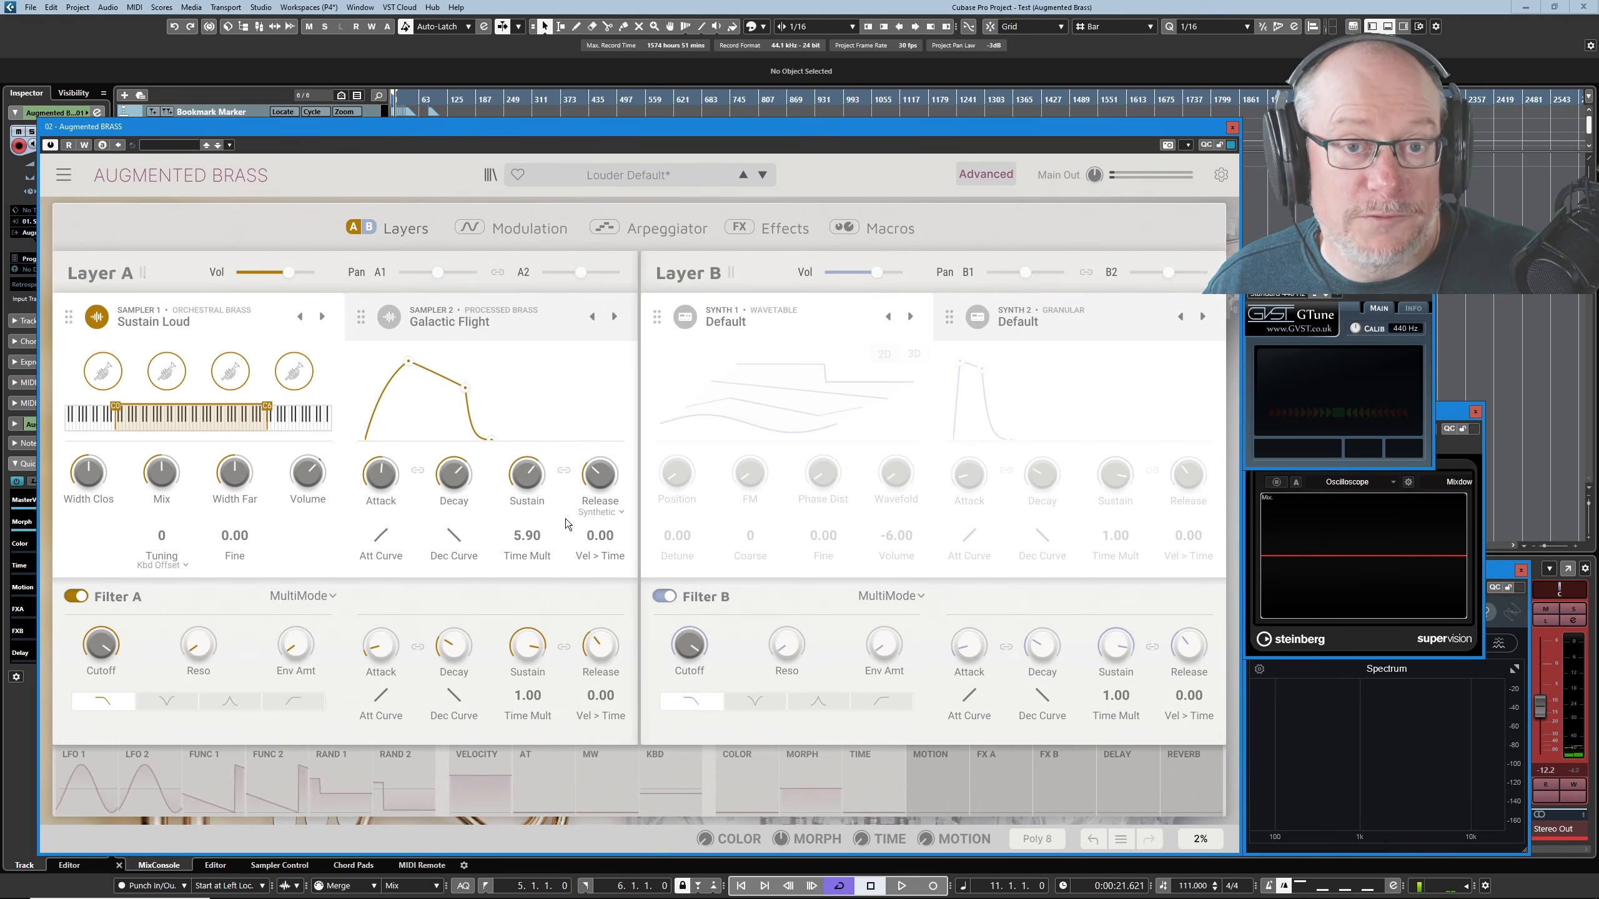
pyautogui.scroll(-10, 548, 526)
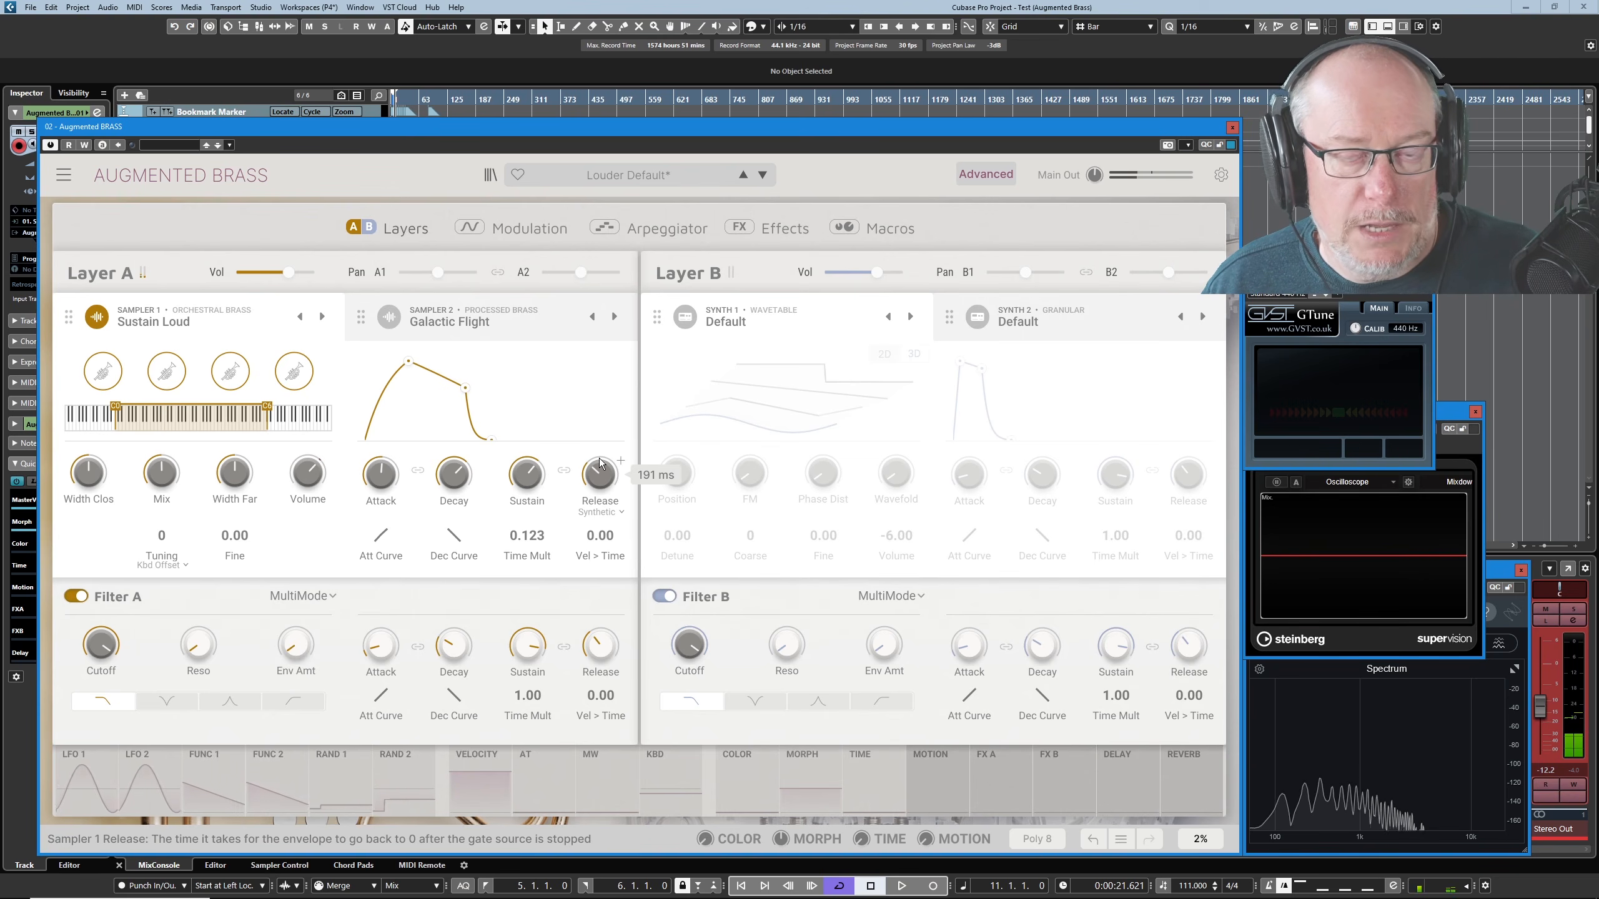
pyautogui.doubleClick(547, 526)
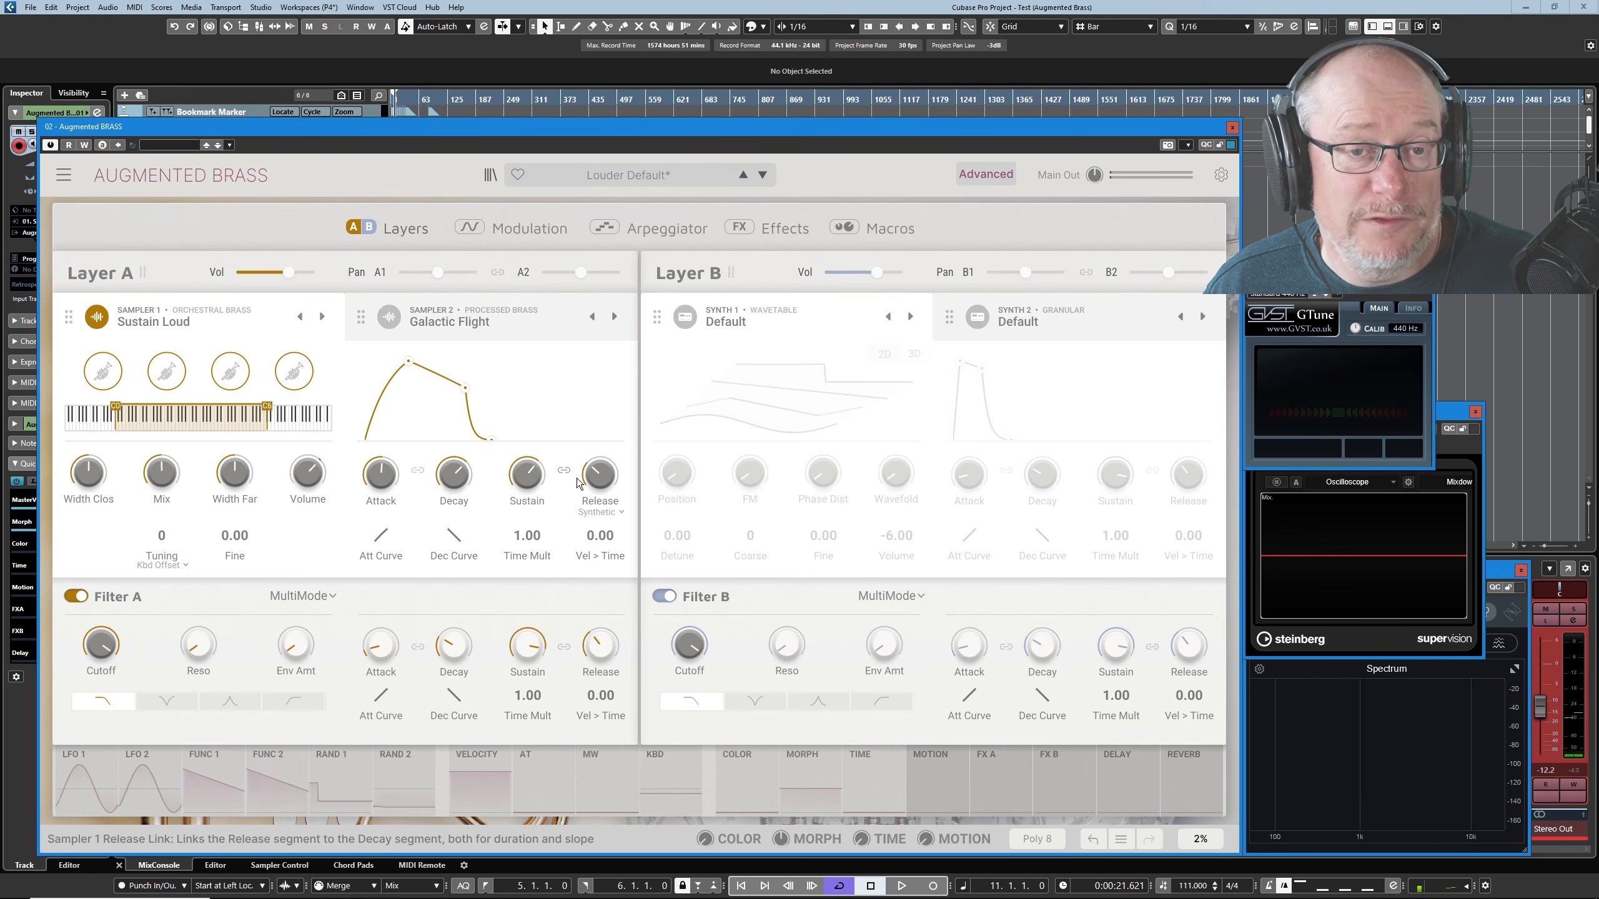
# - Try velocity-to-time amounts of 0.776 and 1.00 for Sampler 1's envelope, and settle on 0.864
pyautogui.moveTo(508, 477)
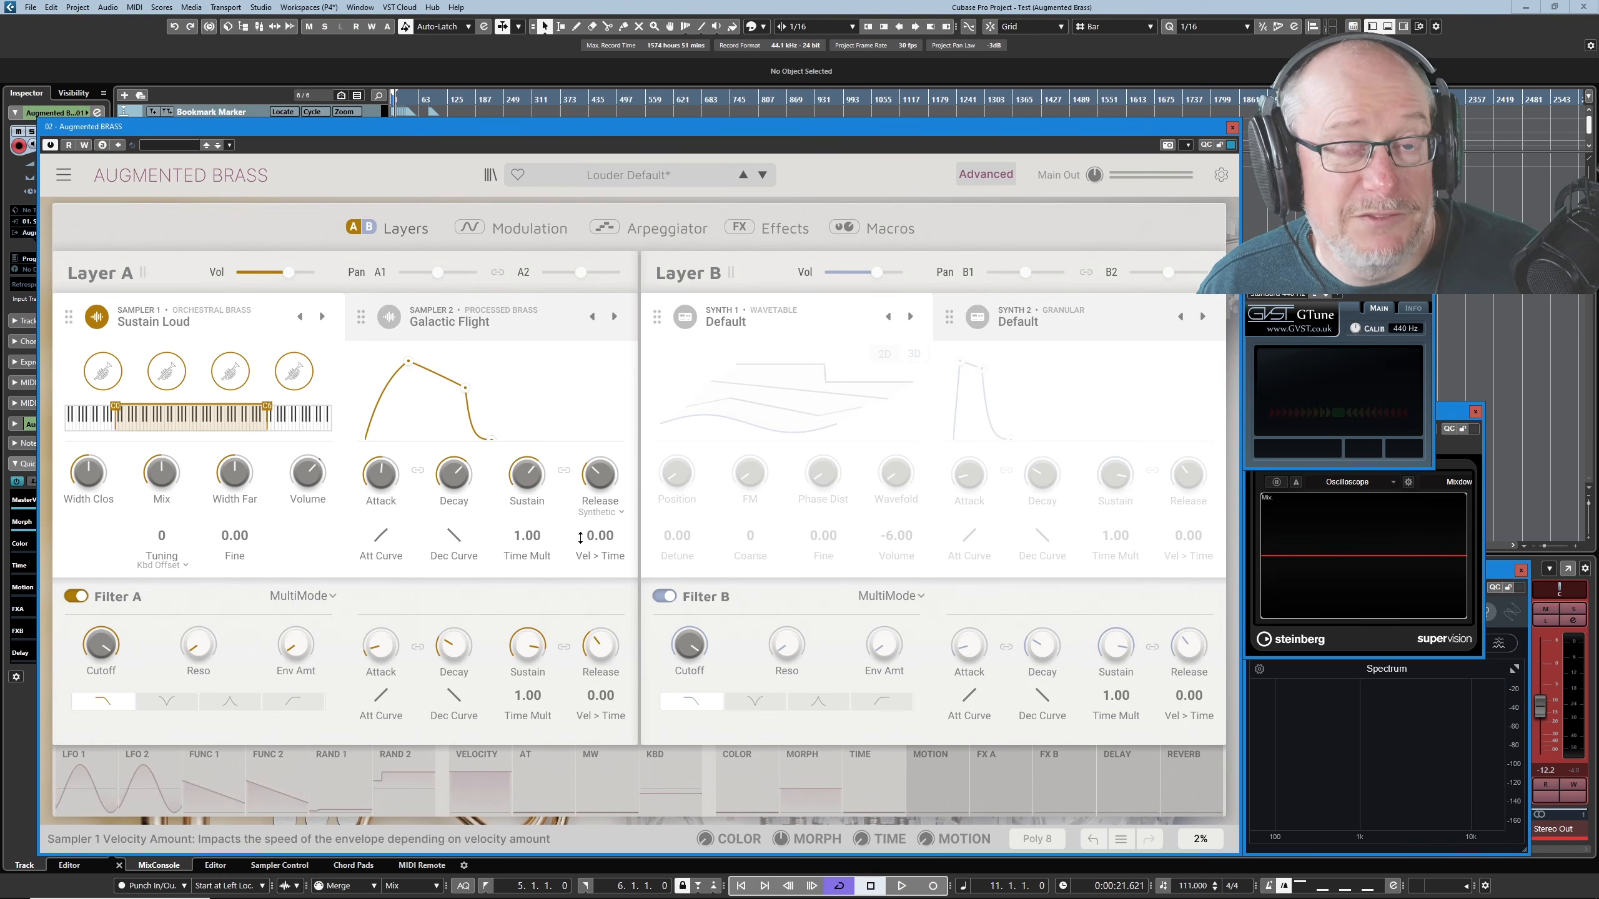
pyautogui.click(615, 562)
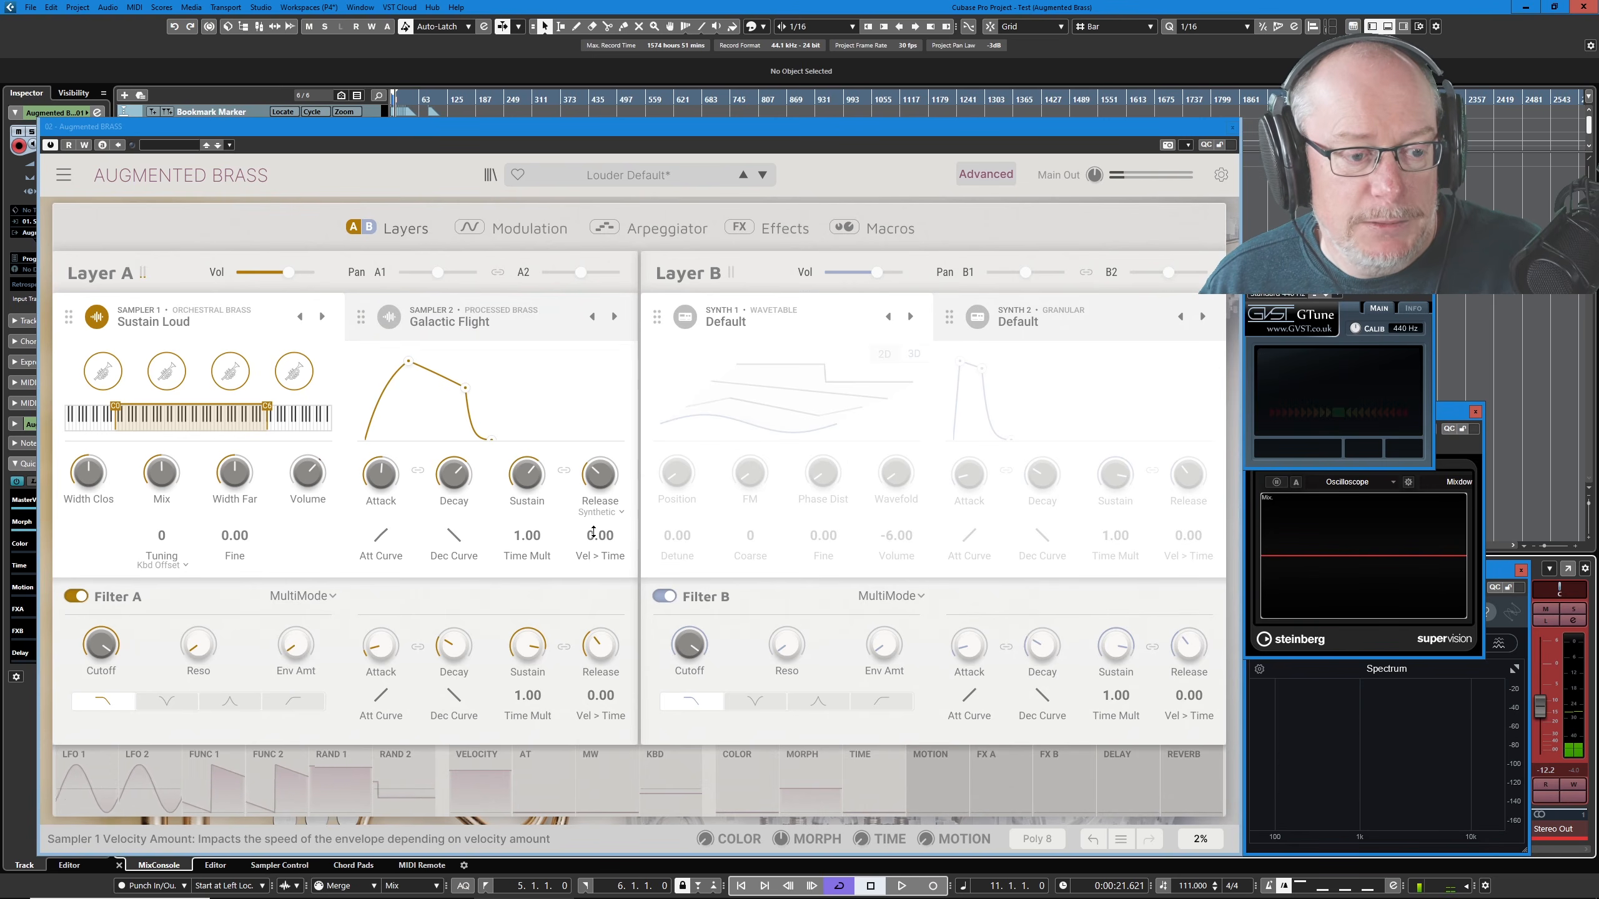
pyautogui.moveTo(590, 536)
pyautogui.mouseDown()
pyautogui.moveTo(590, 454)
pyautogui.moveTo(600, 559)
pyautogui.mouseUp()
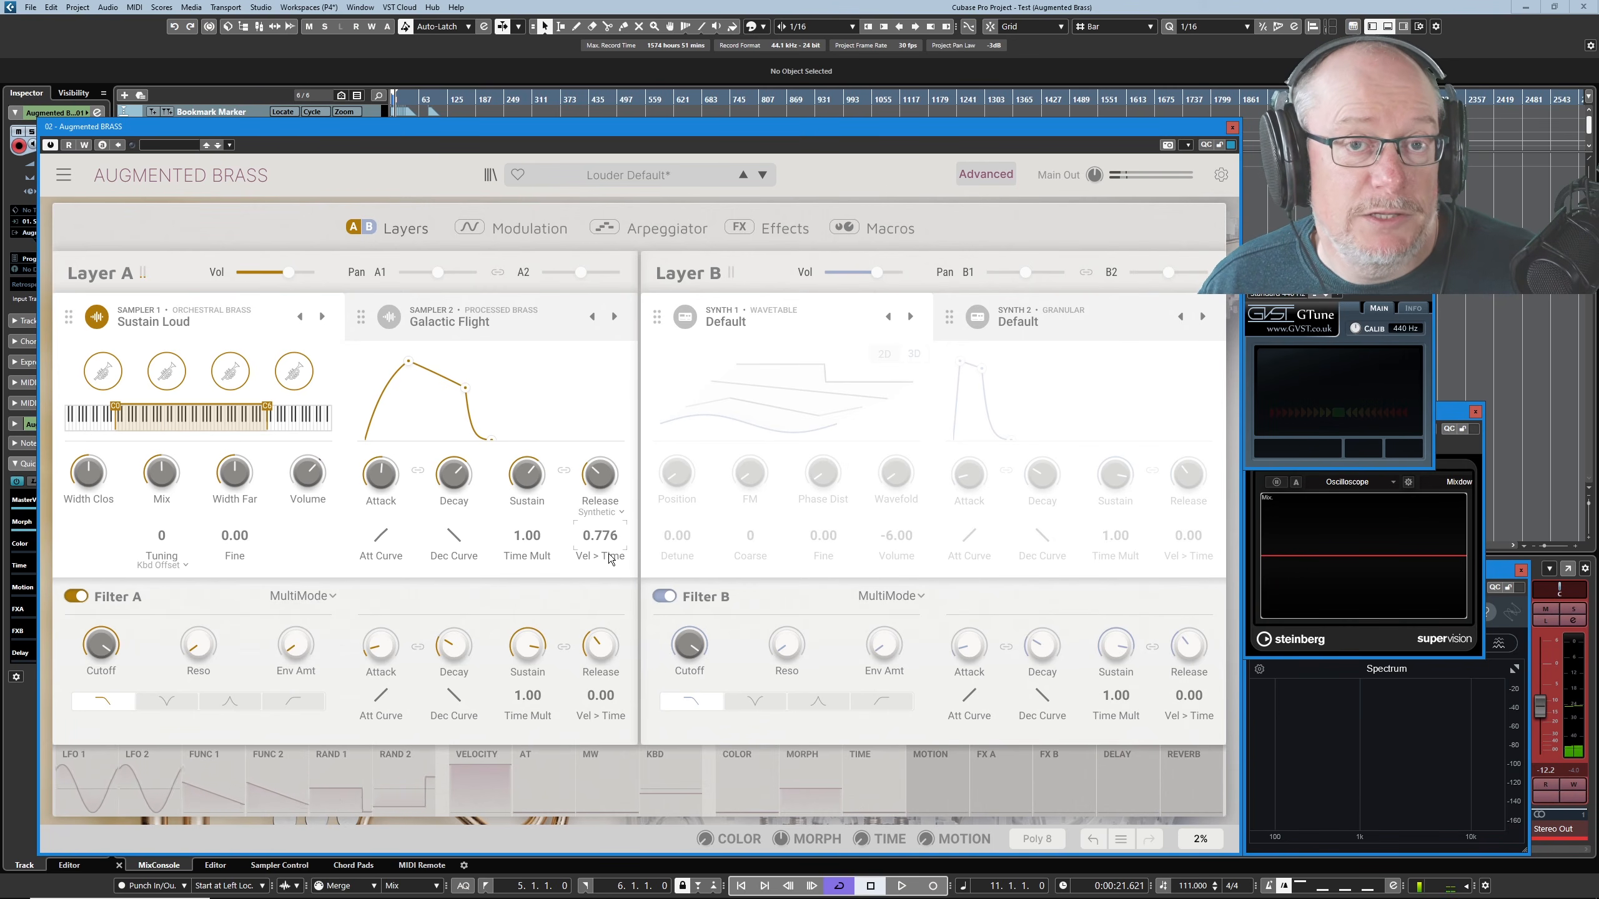
pyautogui.moveTo(608, 560); pyautogui.dragTo(622, 492)
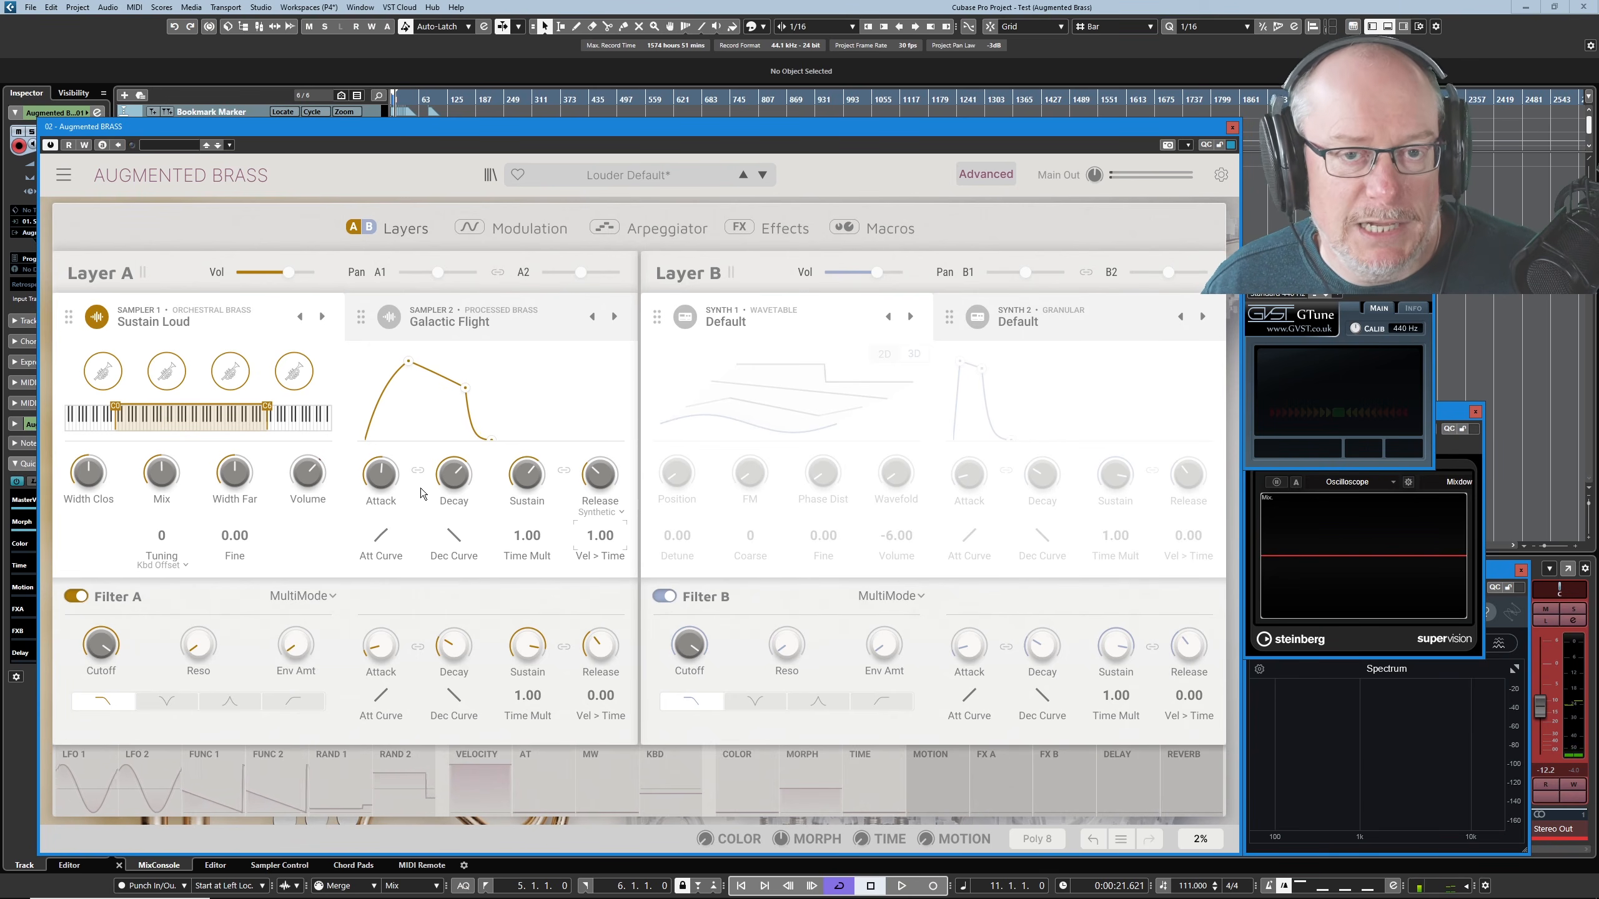
pyautogui.moveTo(601, 535); pyautogui.dragTo(600, 540)
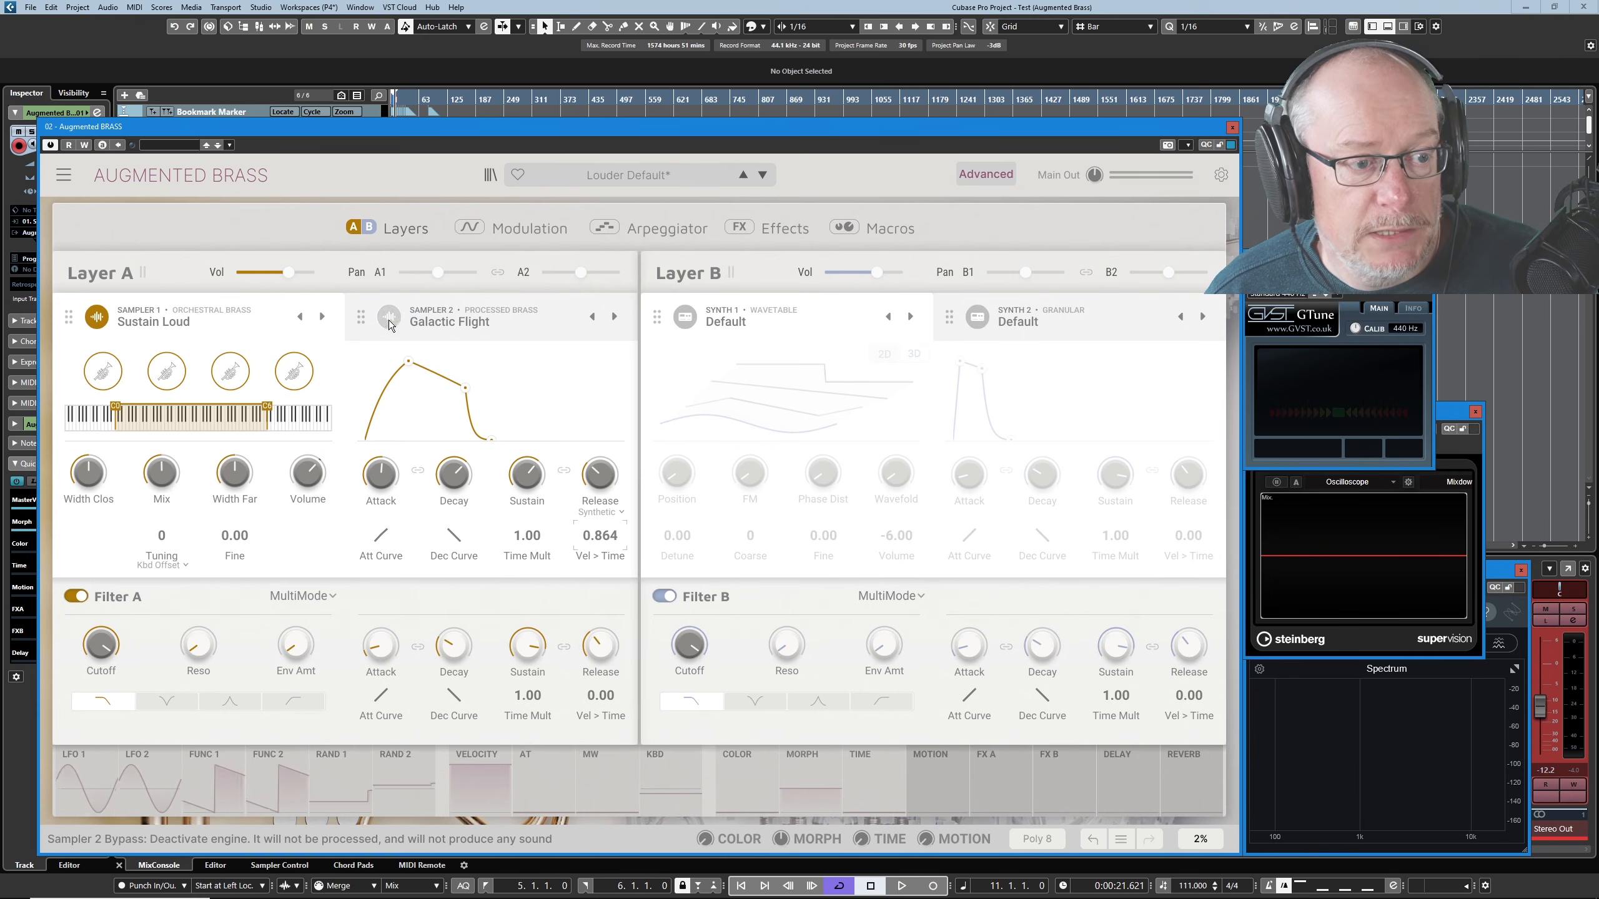
# - With Sampler 2 activated and Sampler 1's attack shortened, pan Sampler 1 fully left and Sampler 2 fully right
pyautogui.moveTo(408, 361); pyautogui.dragTo(379, 361)
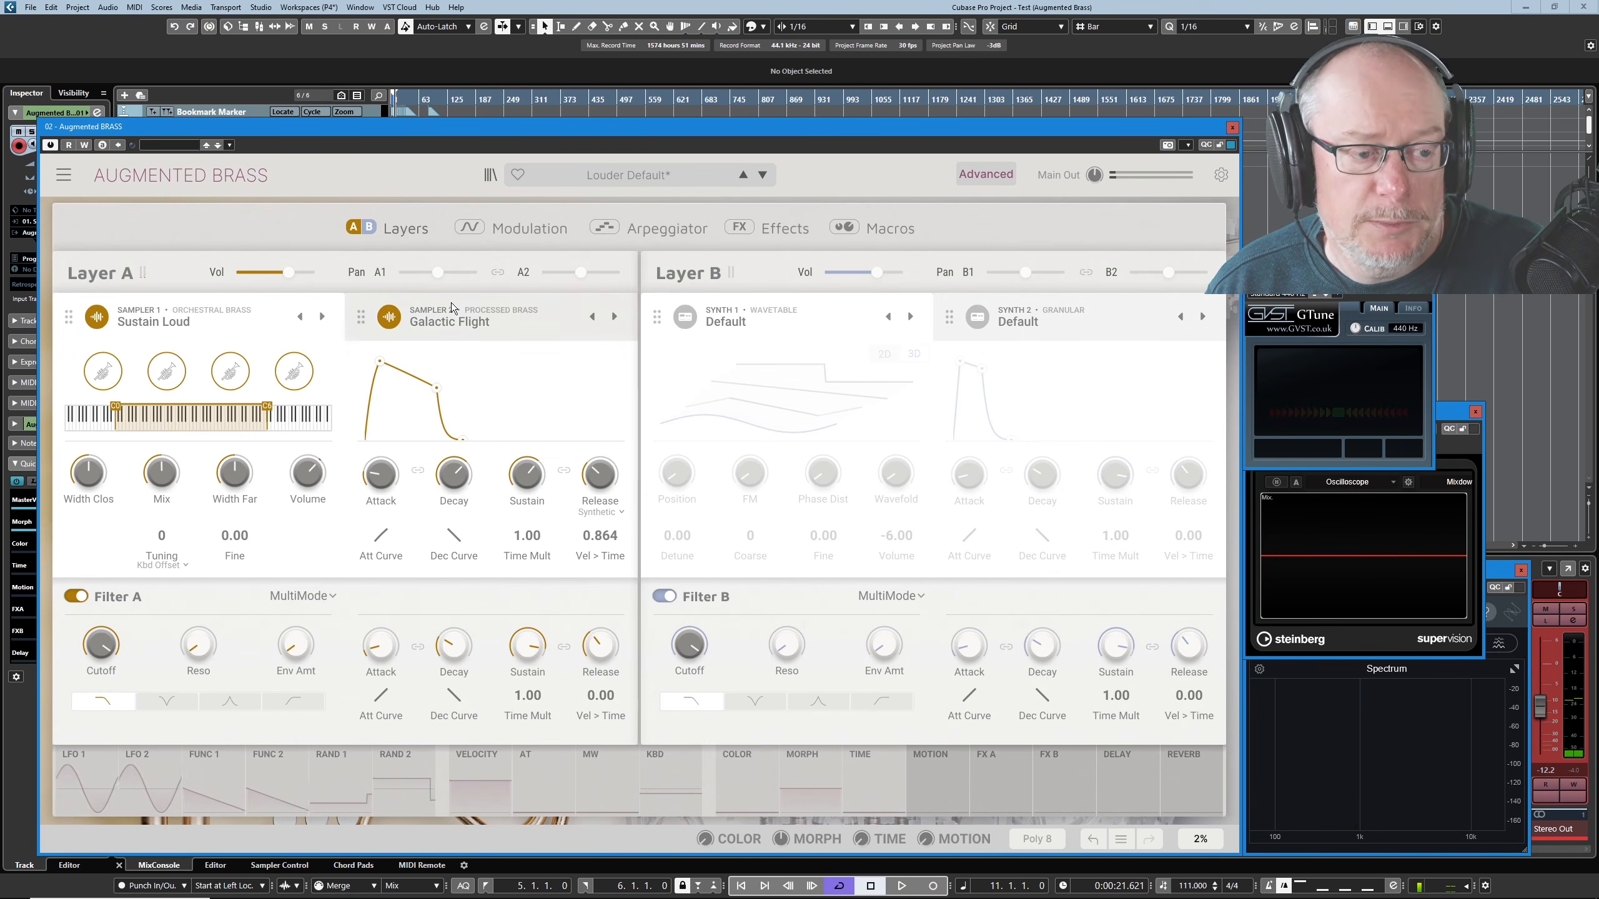
pyautogui.moveTo(442, 272)
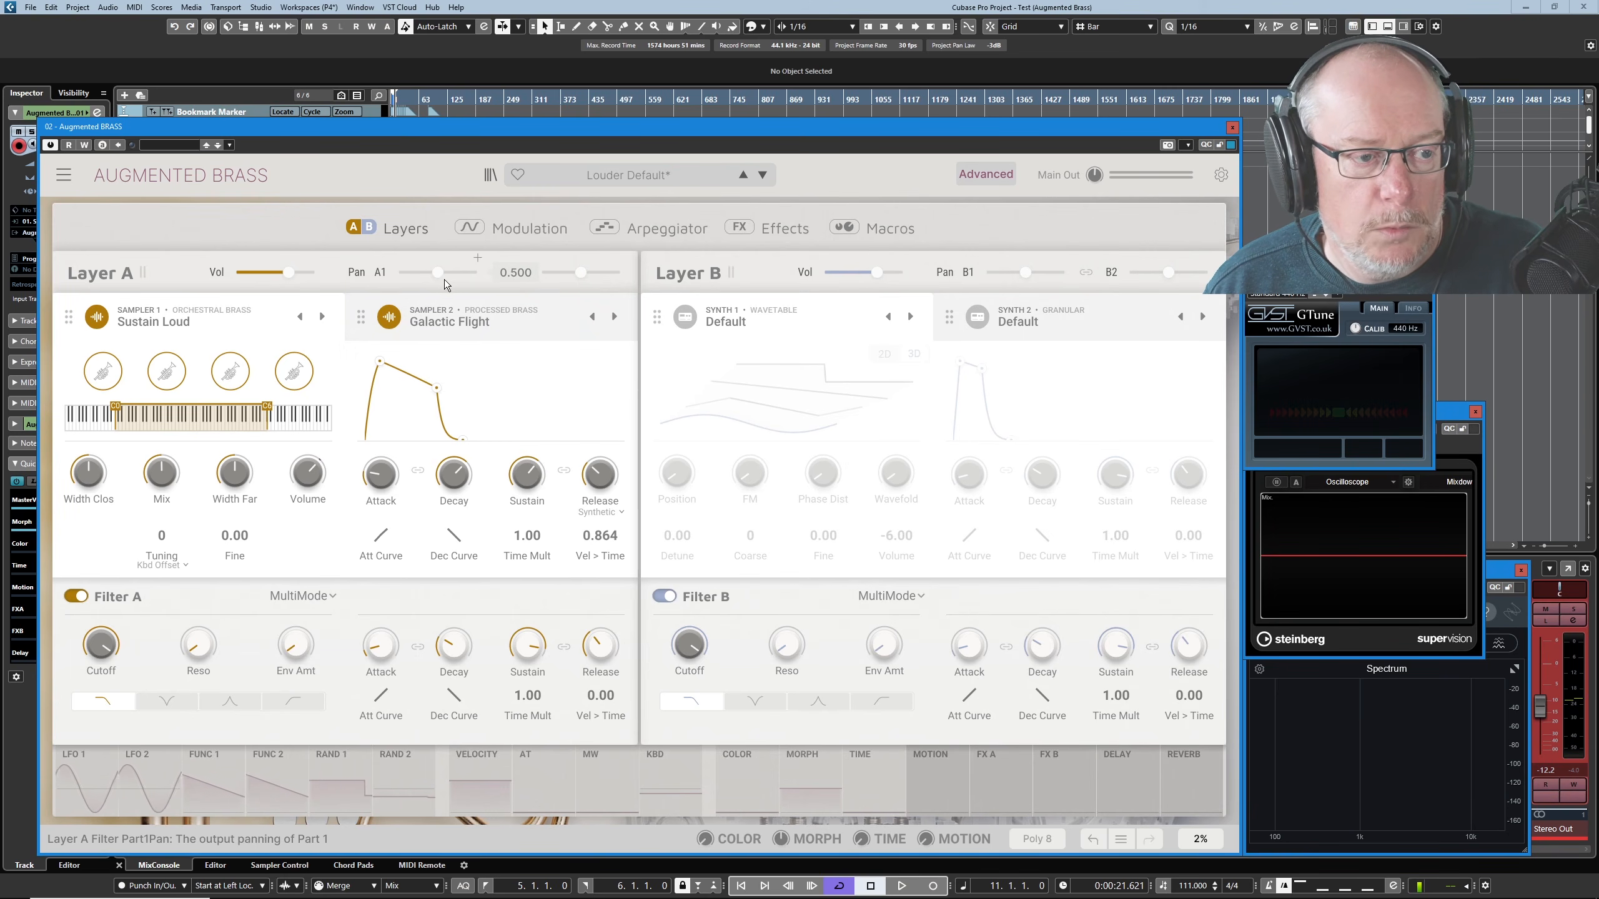
pyautogui.moveTo(437, 272); pyautogui.dragTo(398, 272)
pyautogui.moveTo(572, 273)
pyautogui.moveTo(580, 272); pyautogui.dragTo(620, 272)
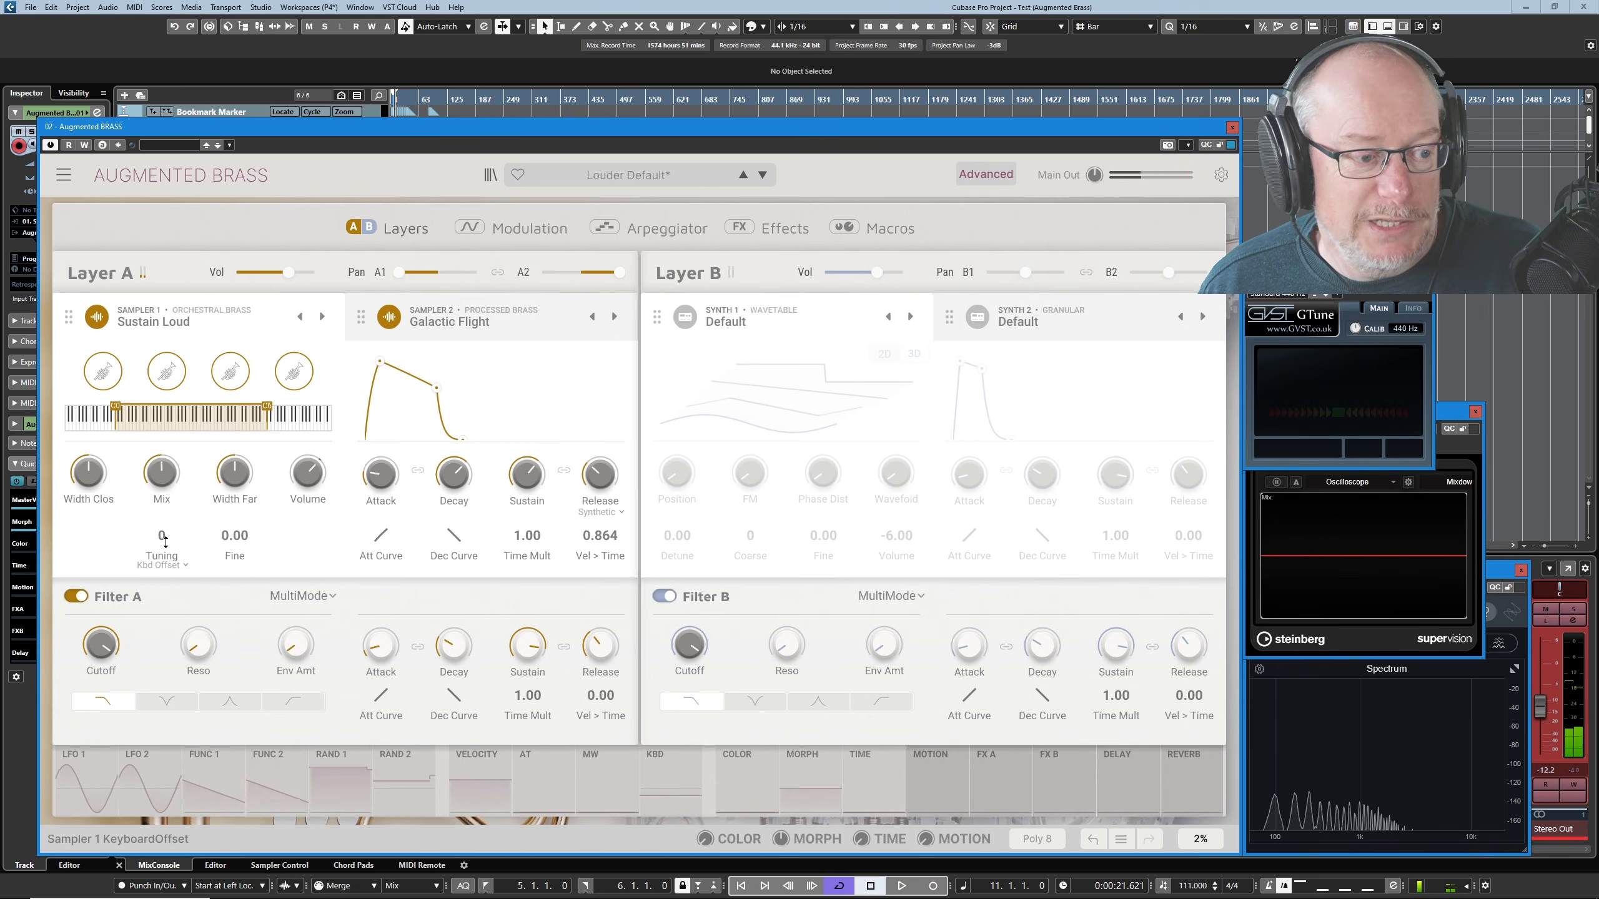
# - Set Sampler 1's keyboard offset tuning to 5
pyautogui.moveTo(161, 536); pyautogui.dragTo(162, 520)
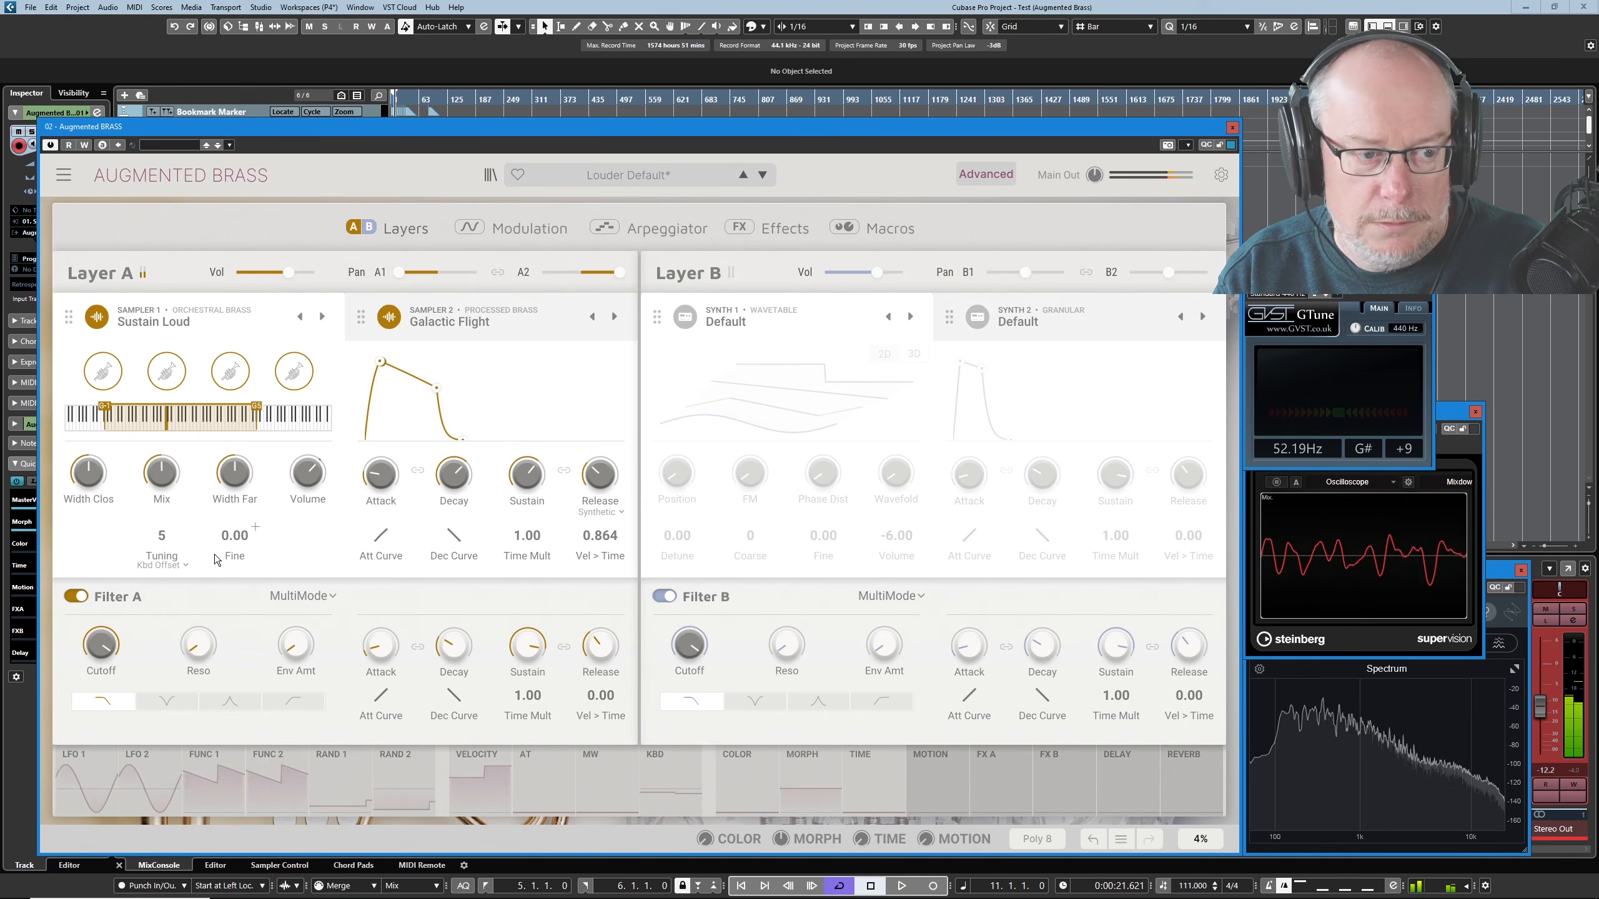
pyautogui.moveTo(290, 276)
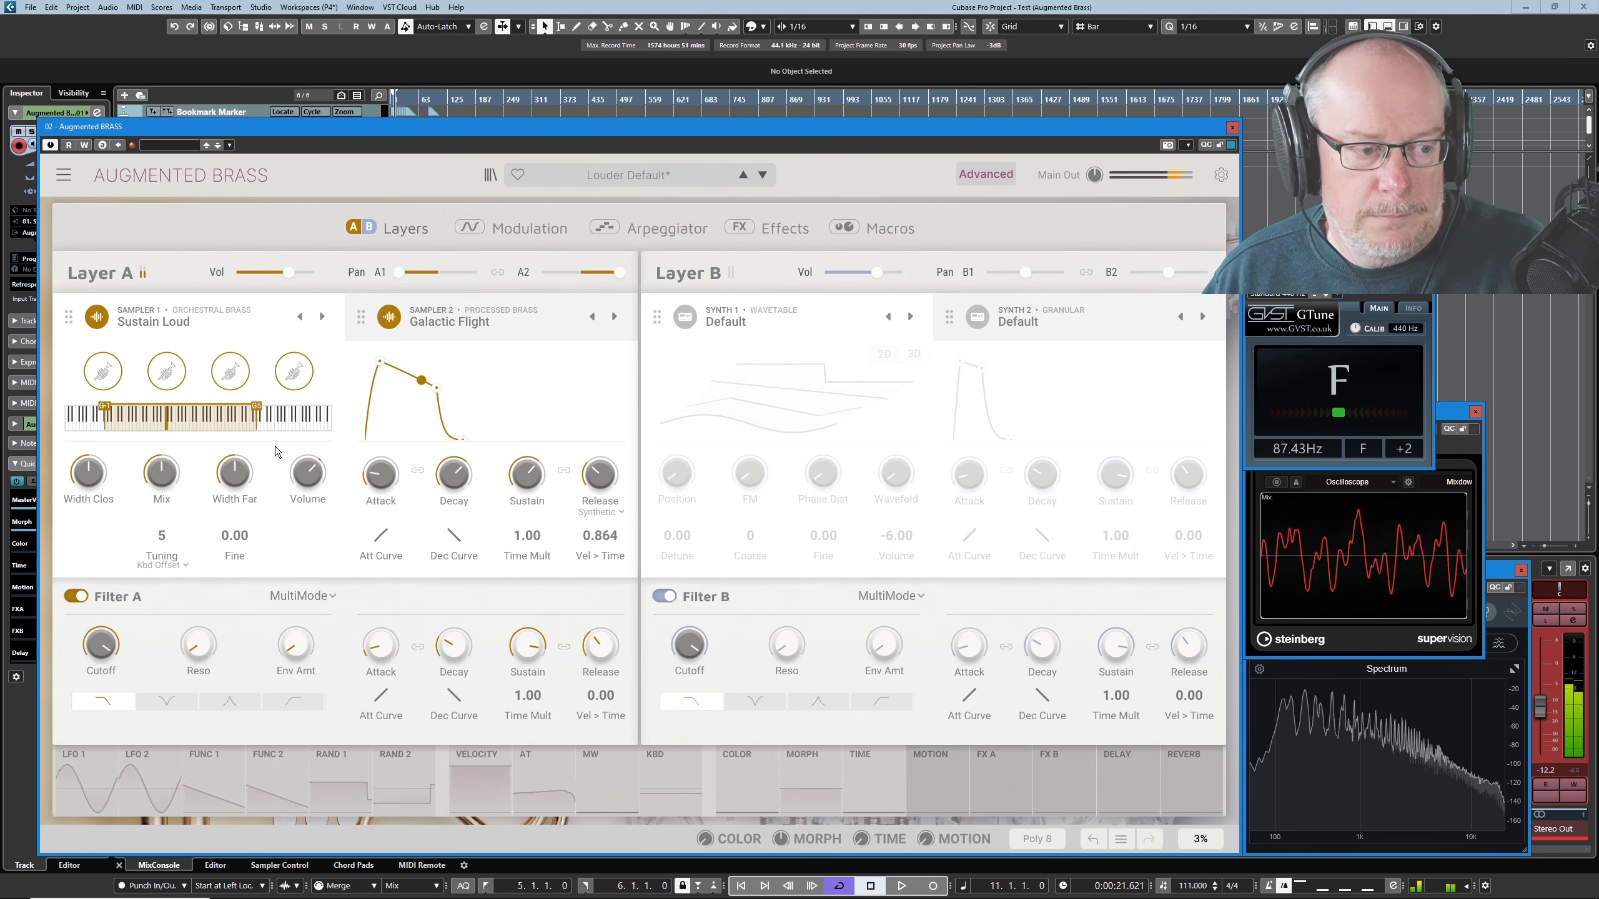